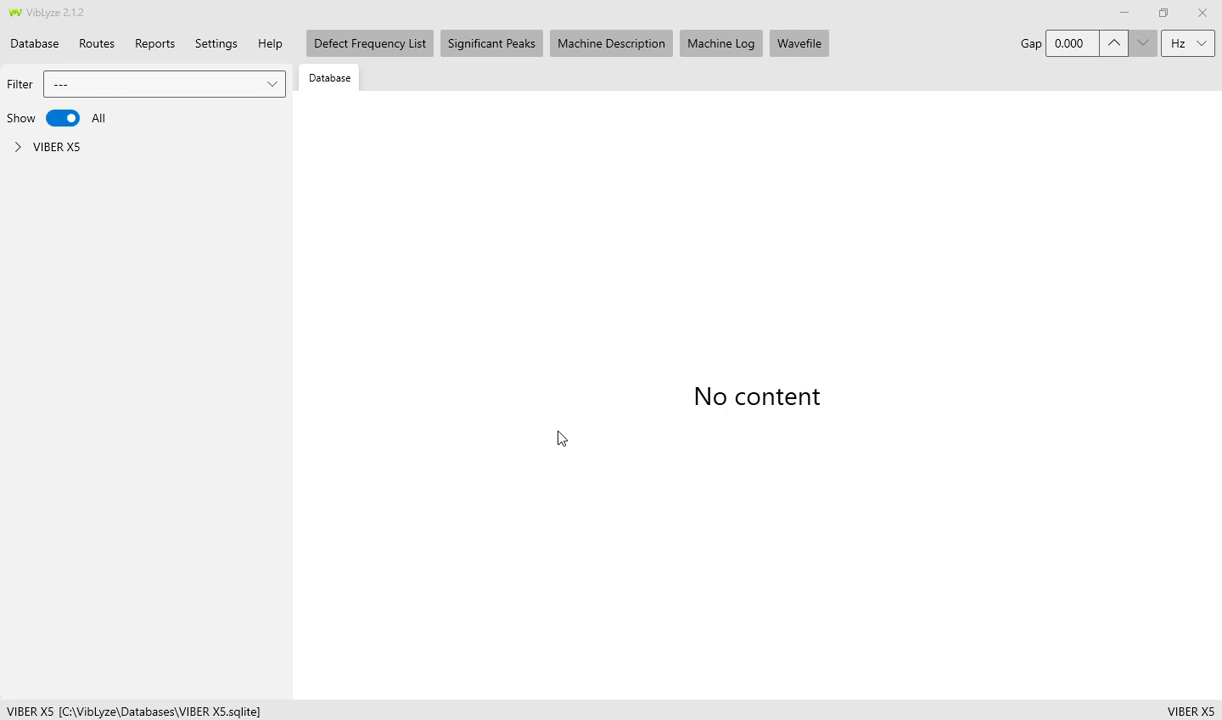
- From the database manager, start creating a new VIBER X5 database
left_click(47, 46)
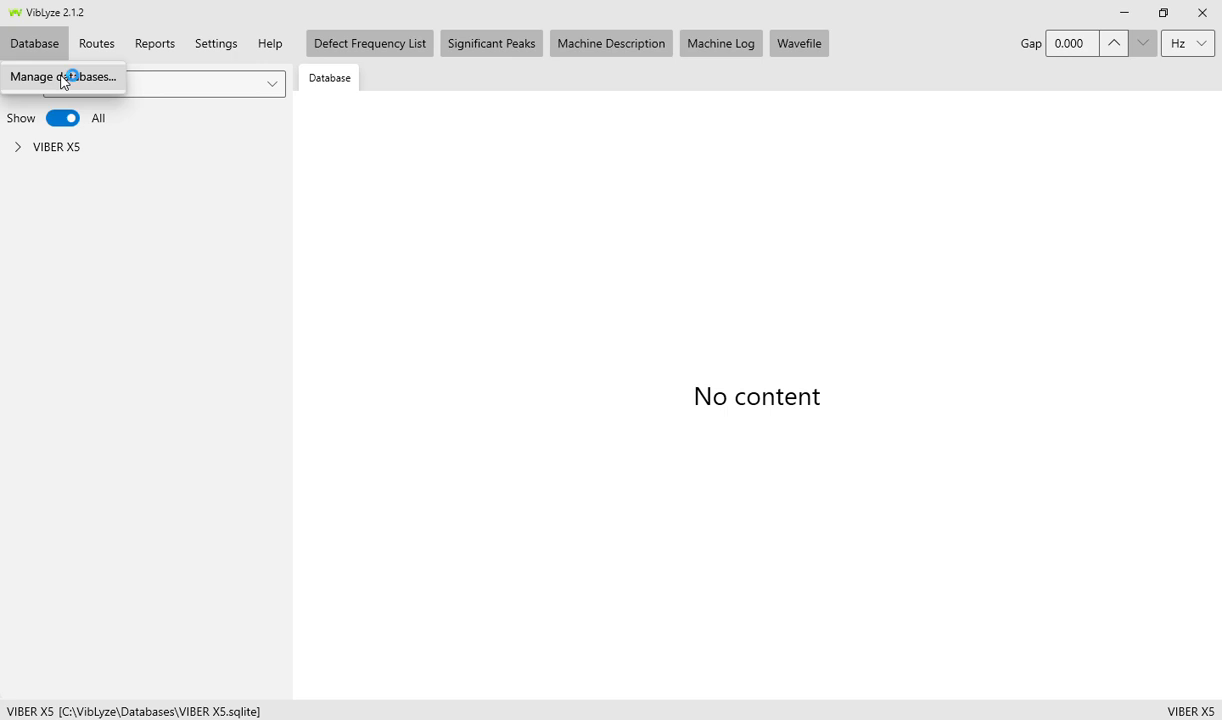
left_click(62, 77)
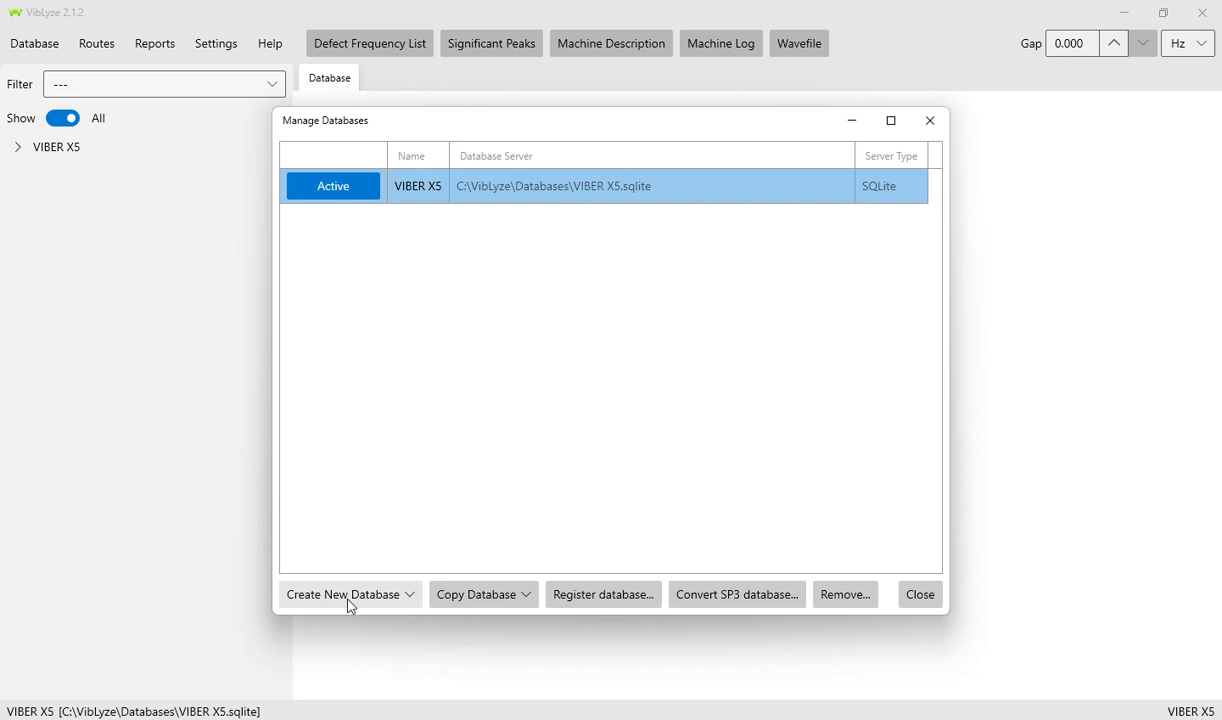
left_click(414, 598)
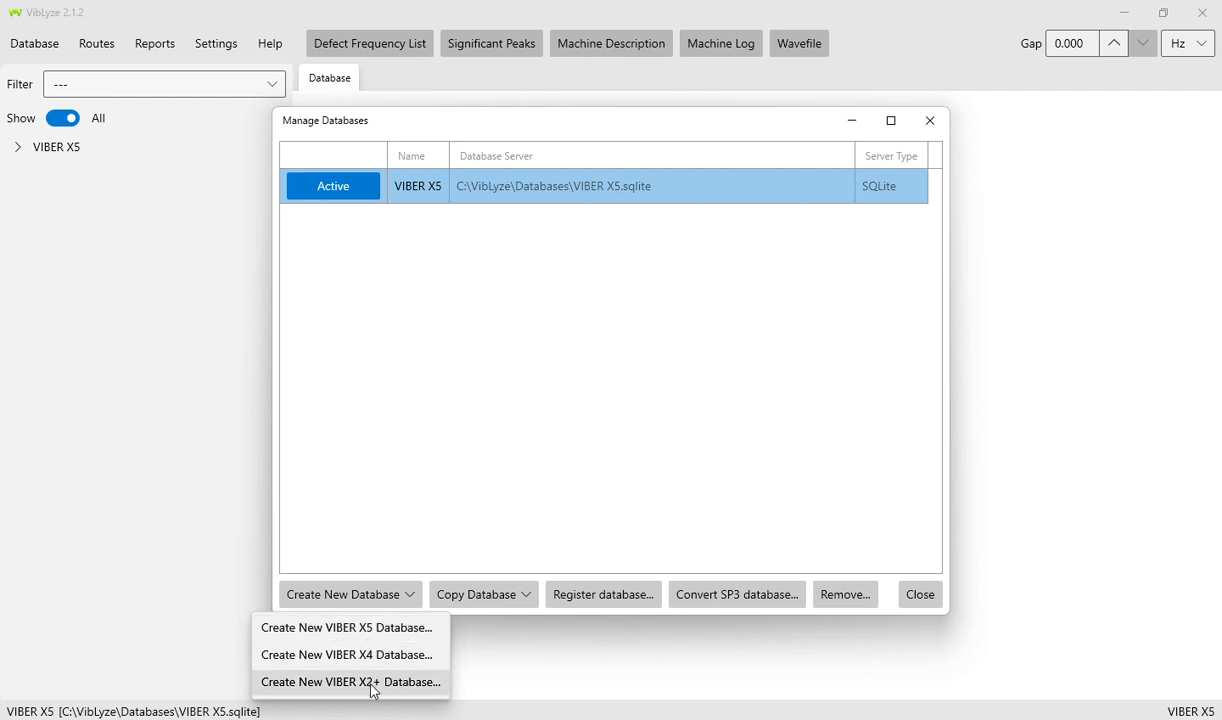
left_click(372, 630)
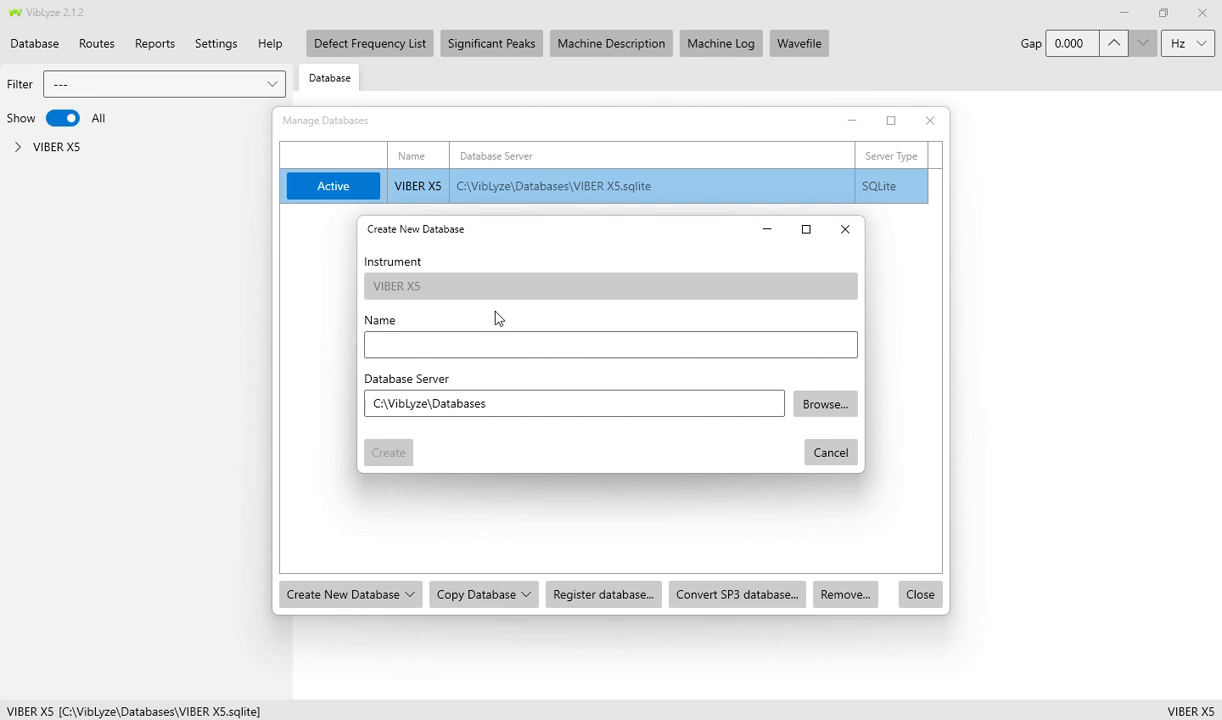
- Name the database 'Demo Pump', create it, and set it as the active database
left_click(445, 345)
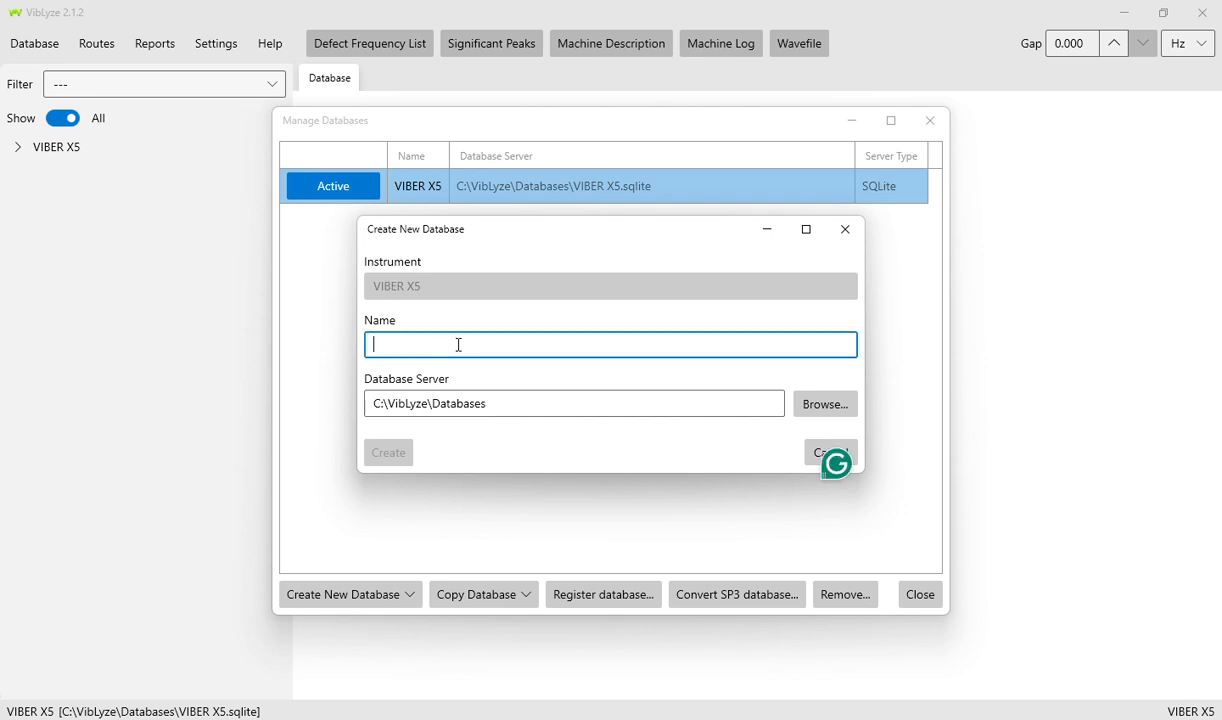
type("Demo Pump")
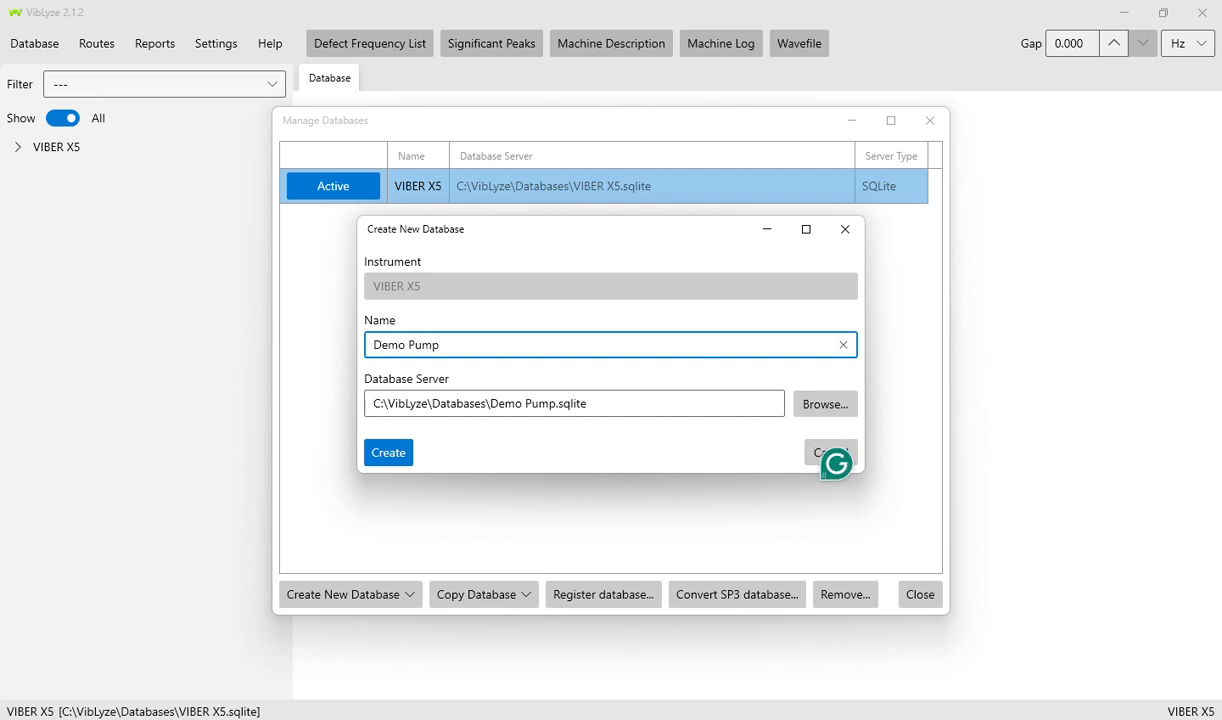
left_click(386, 452)
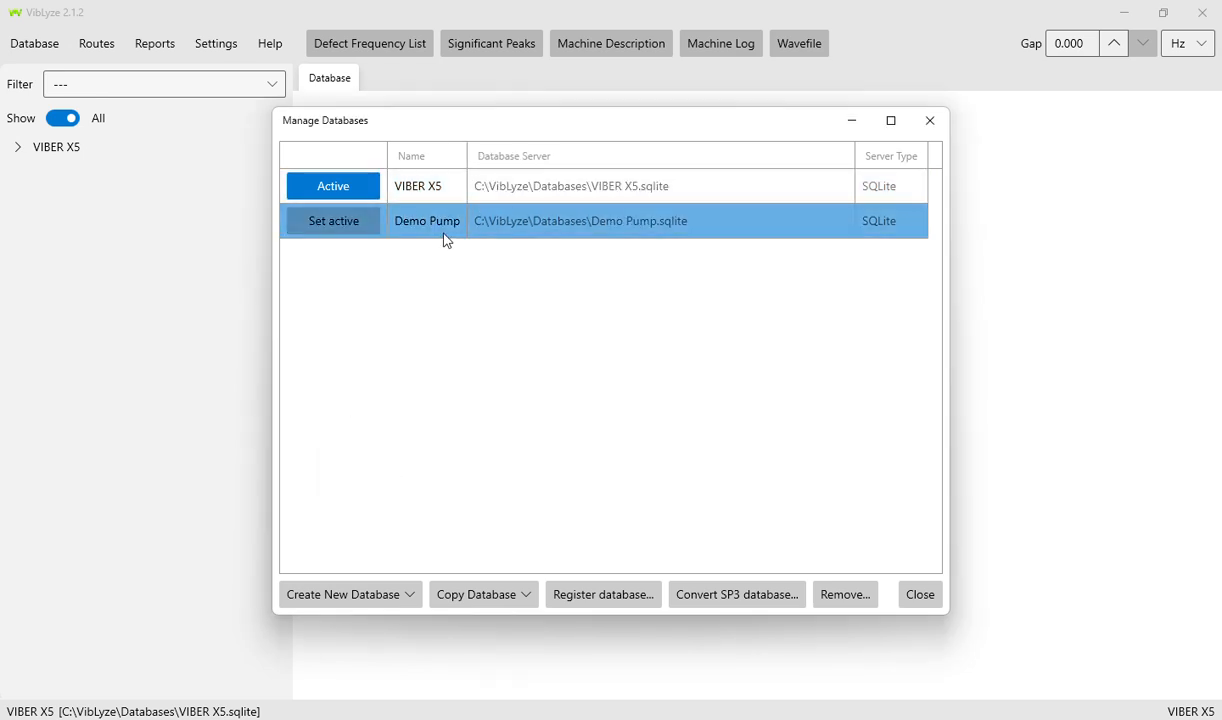
left_click(327, 227)
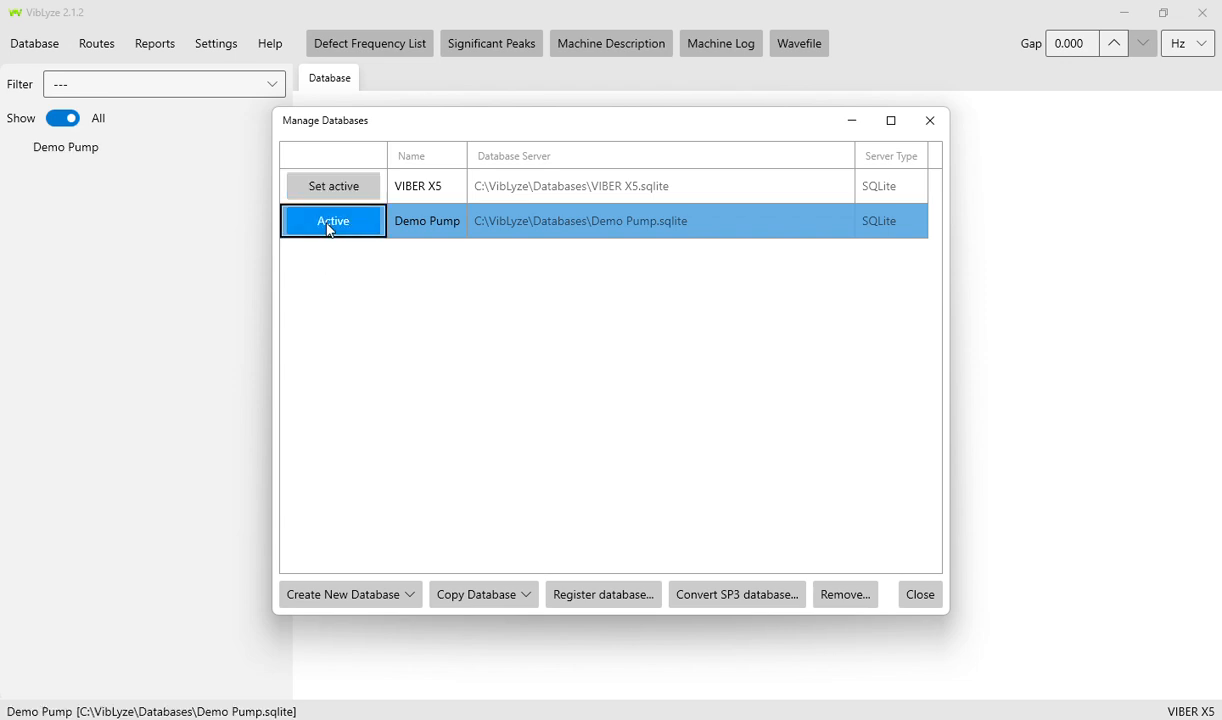
left_click(925, 598)
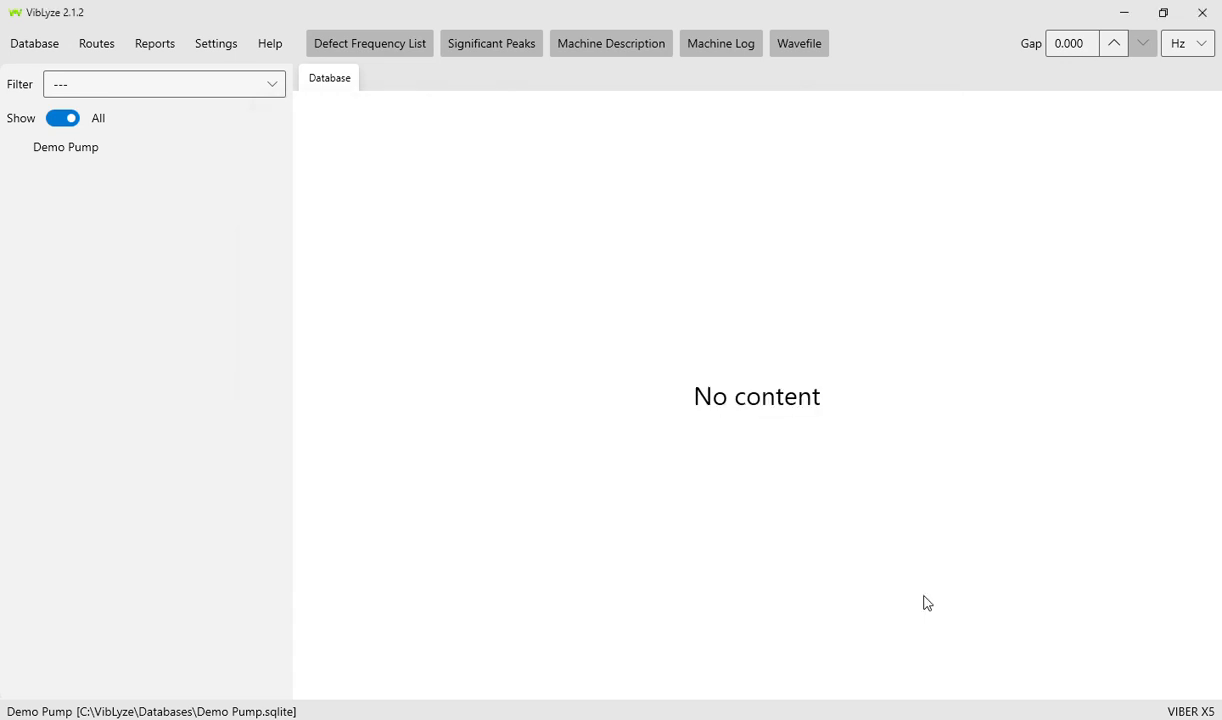
- Add a new department under the Demo Pump database
left_click(66, 147)
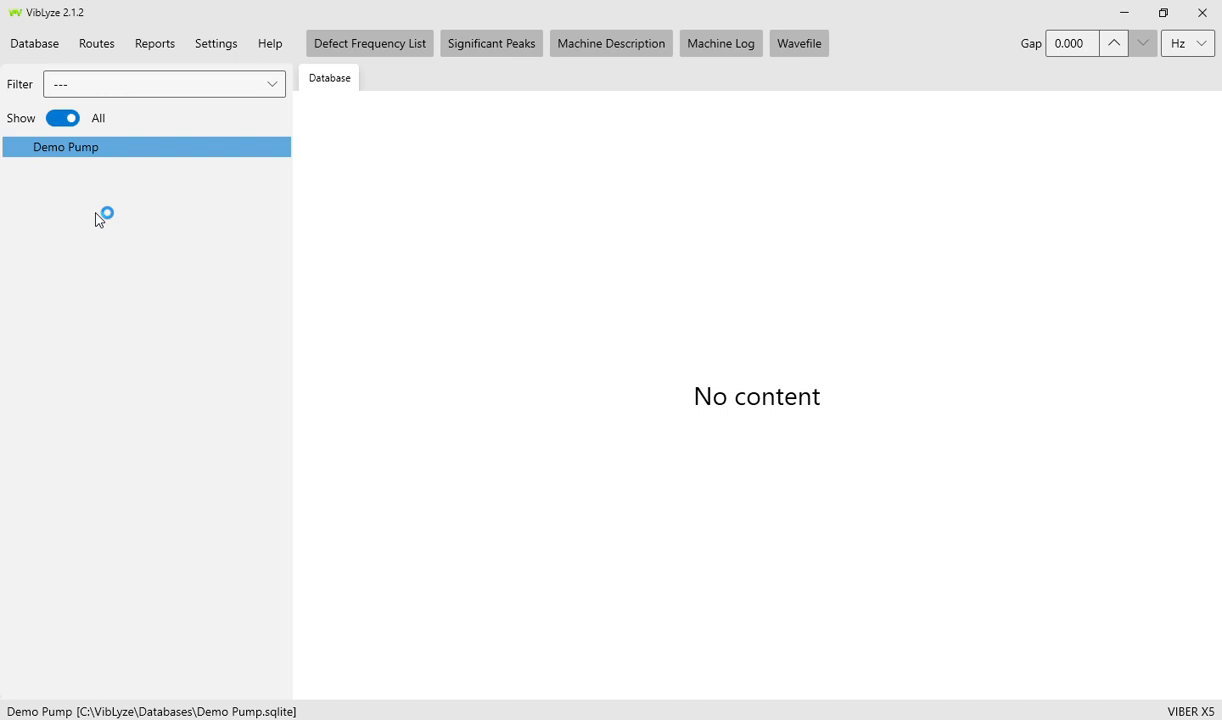
right_click(85, 157)
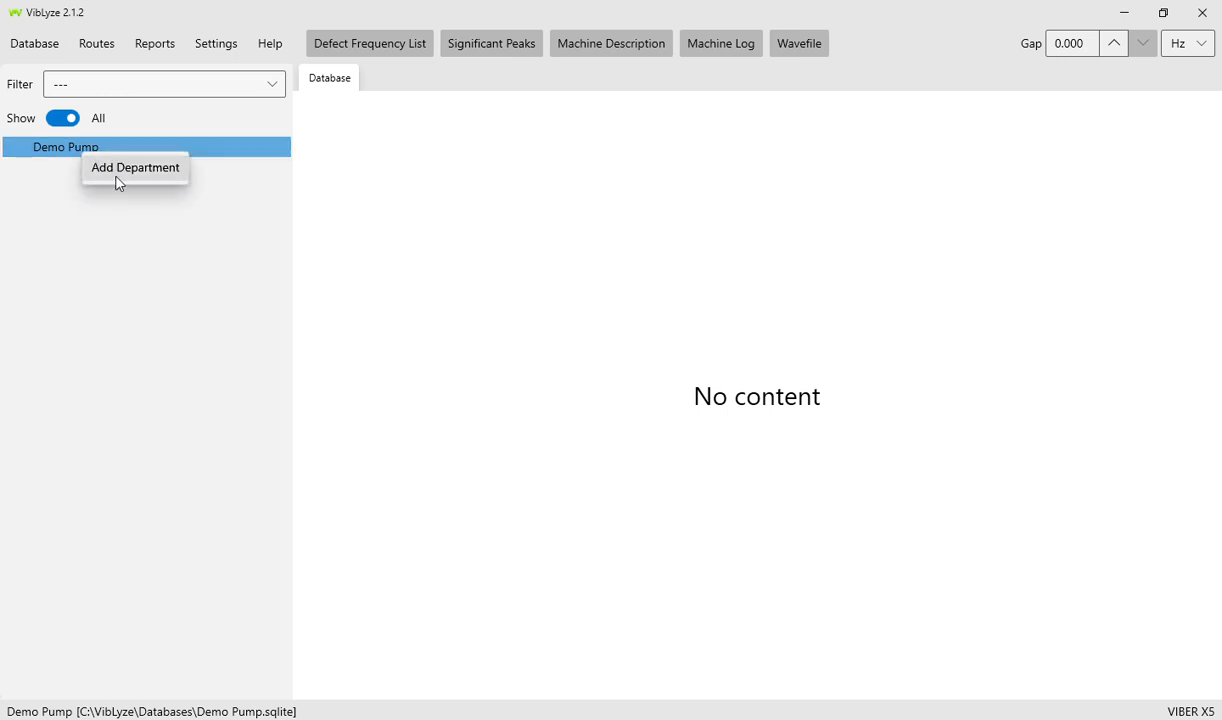
left_click(117, 178)
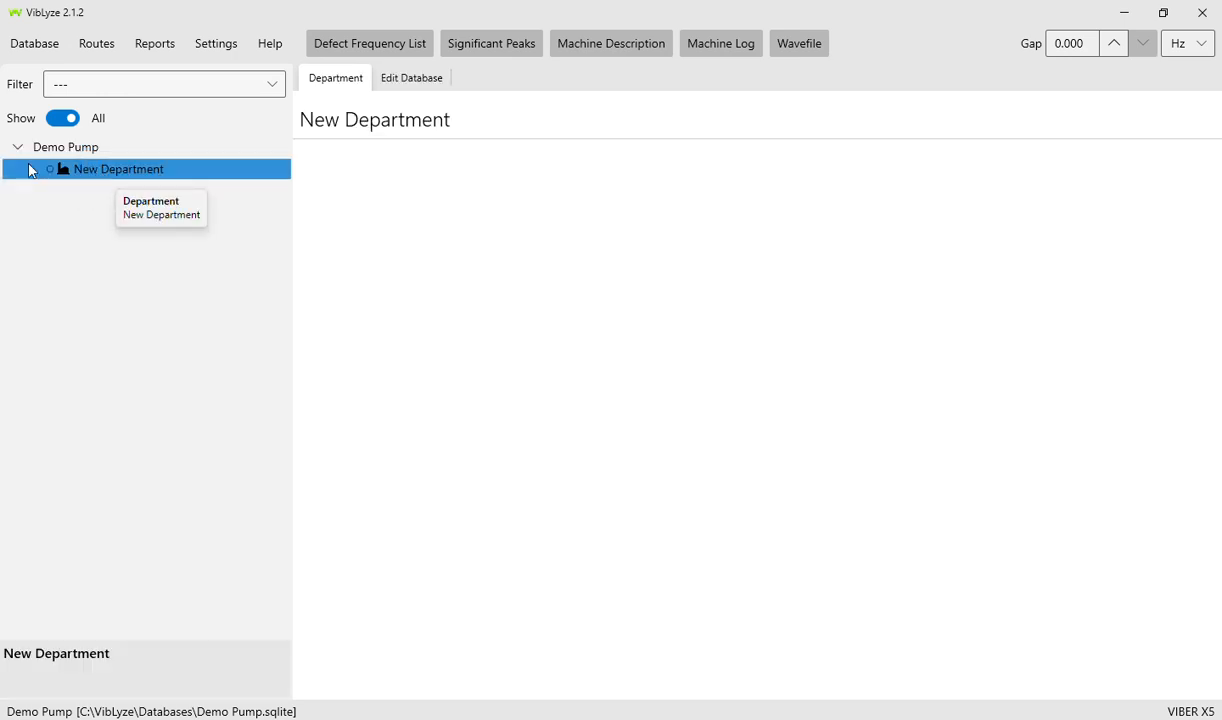
- Rename the new department to 'Area 1 - Pumps' and save it
left_click(428, 83)
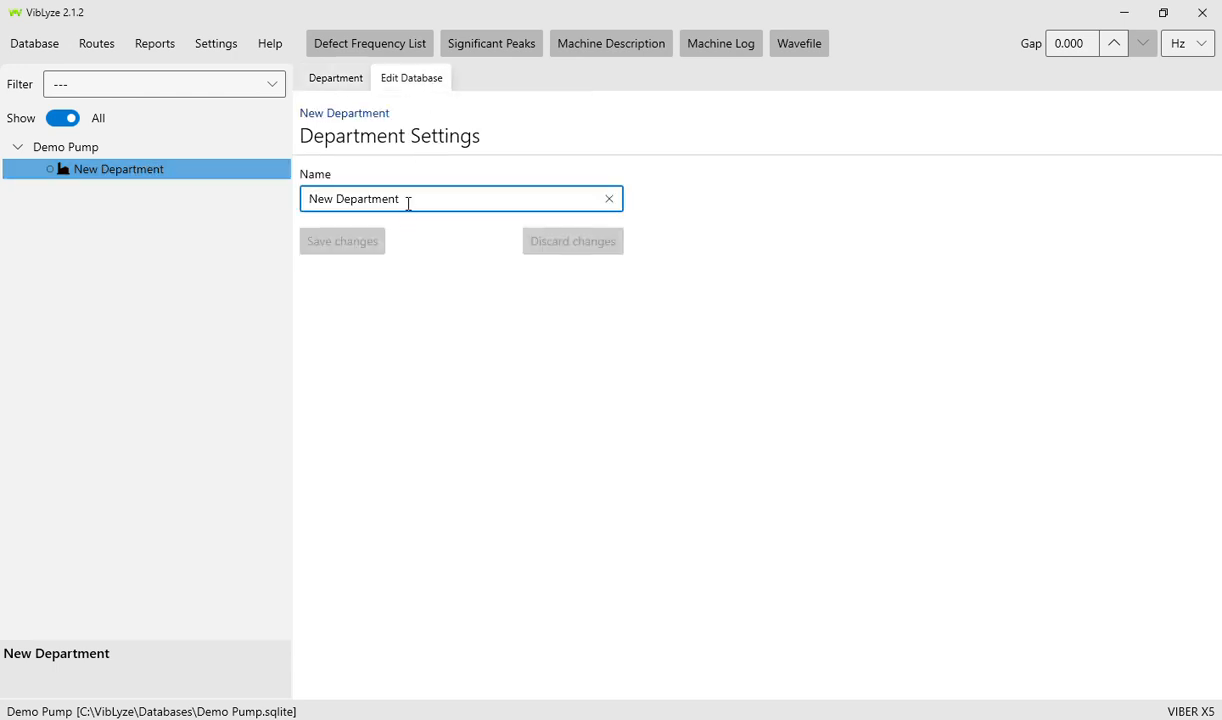
left_click_drag(406, 199, 306, 199)
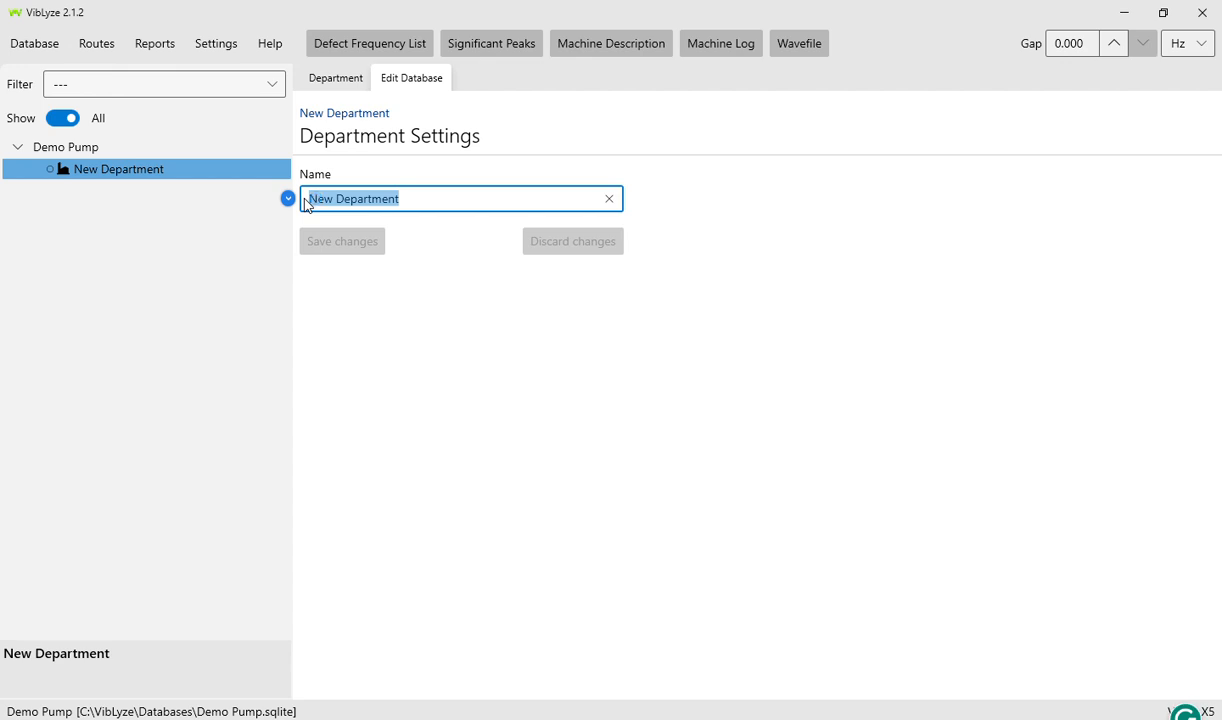
type("A")
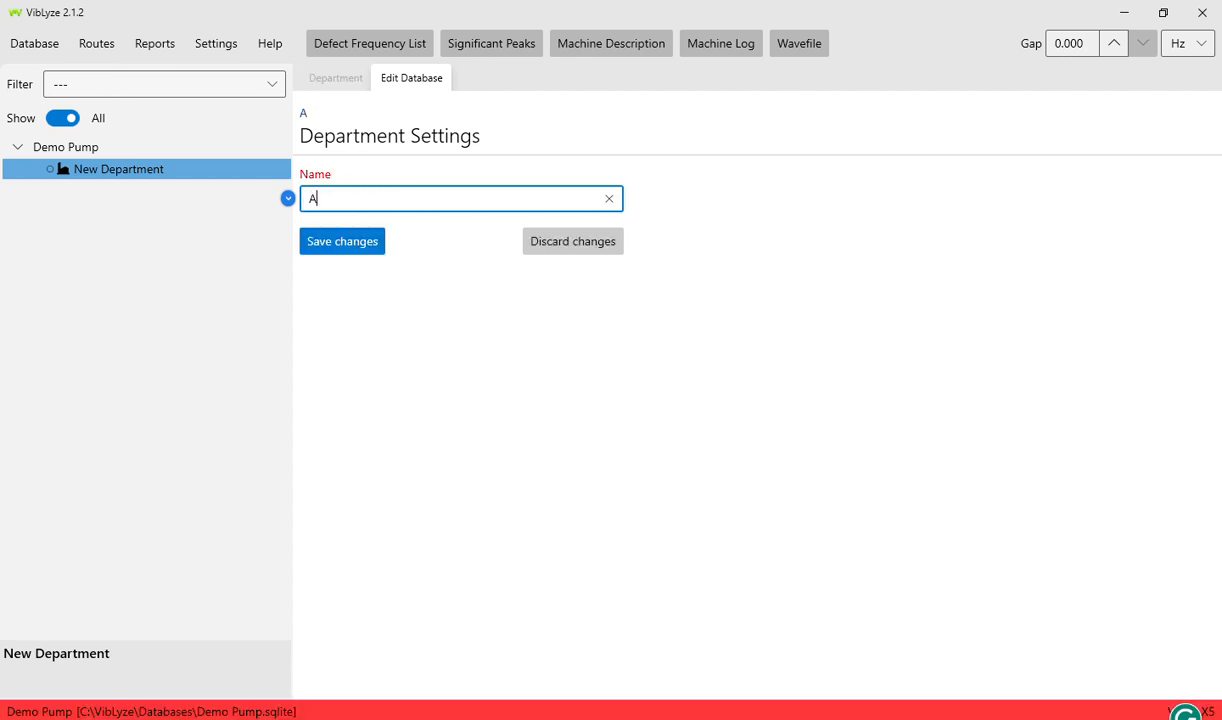
type("rea 1 - Pumps")
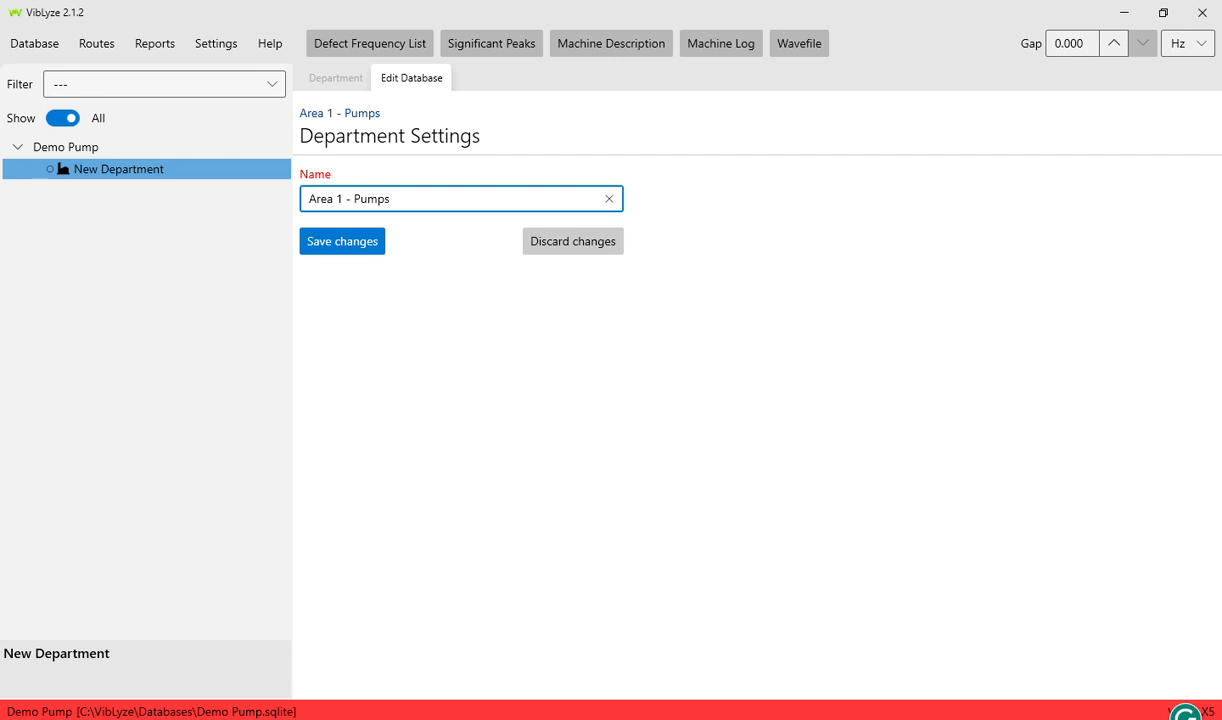
left_click(363, 252)
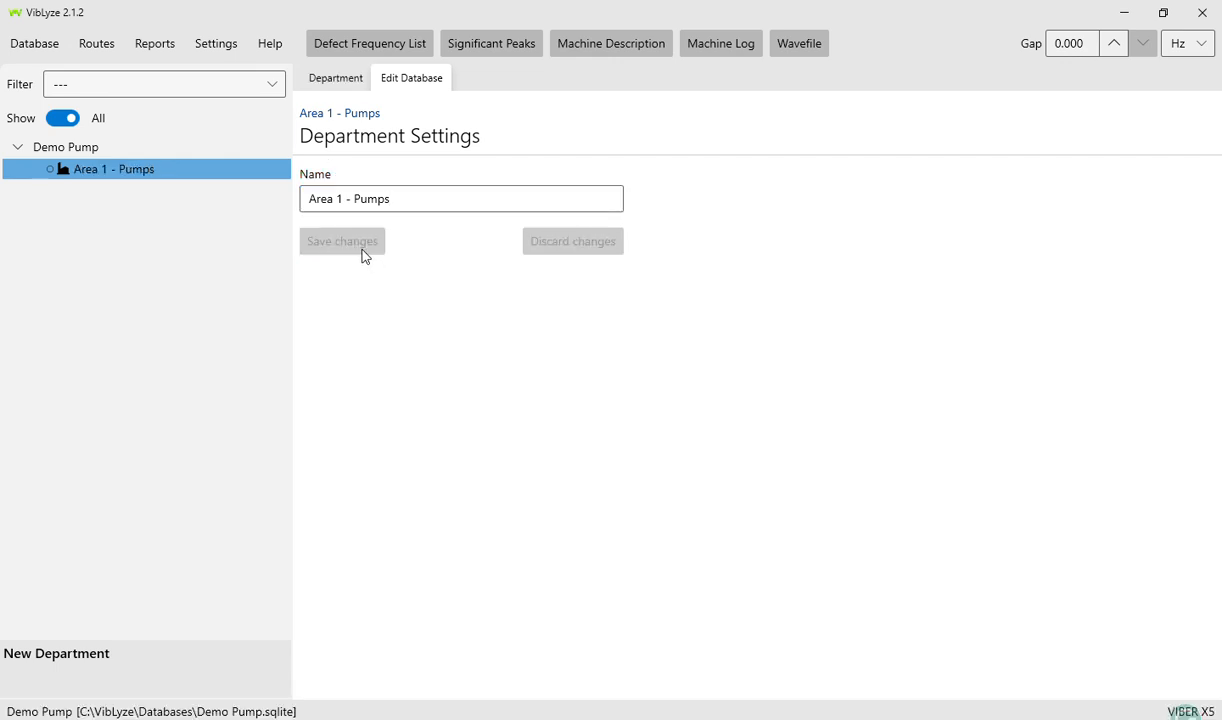
left_click(336, 77)
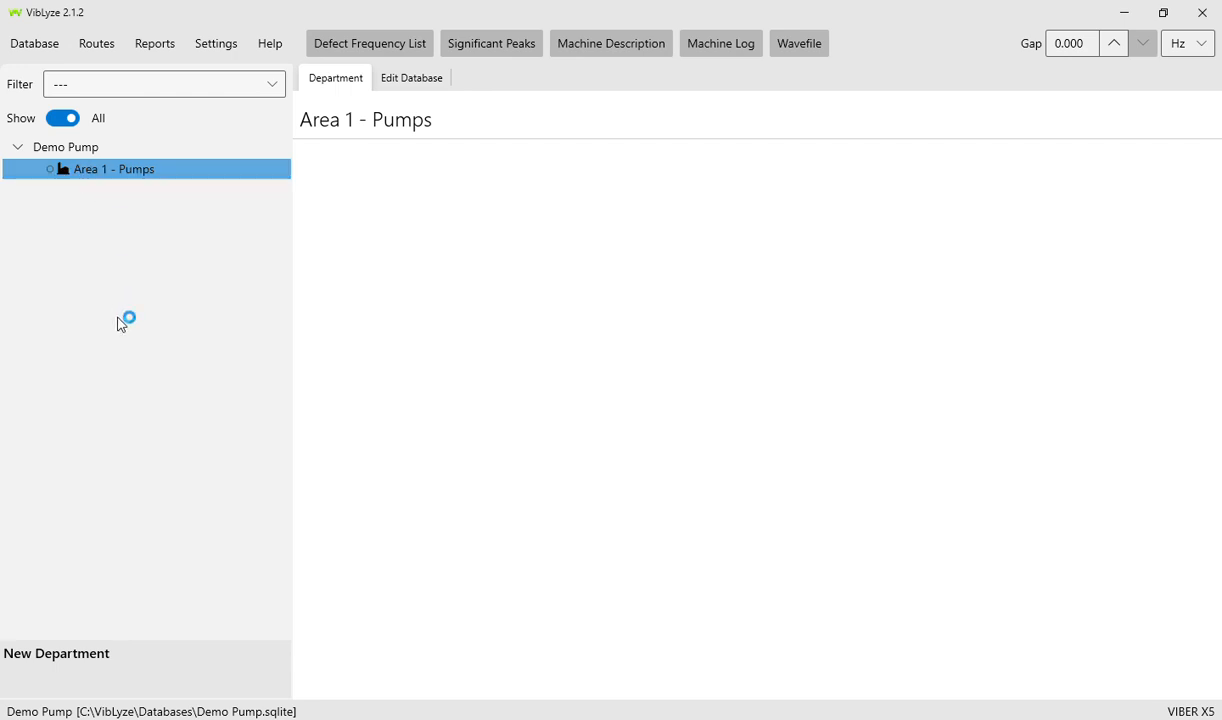
right_click(111, 170)
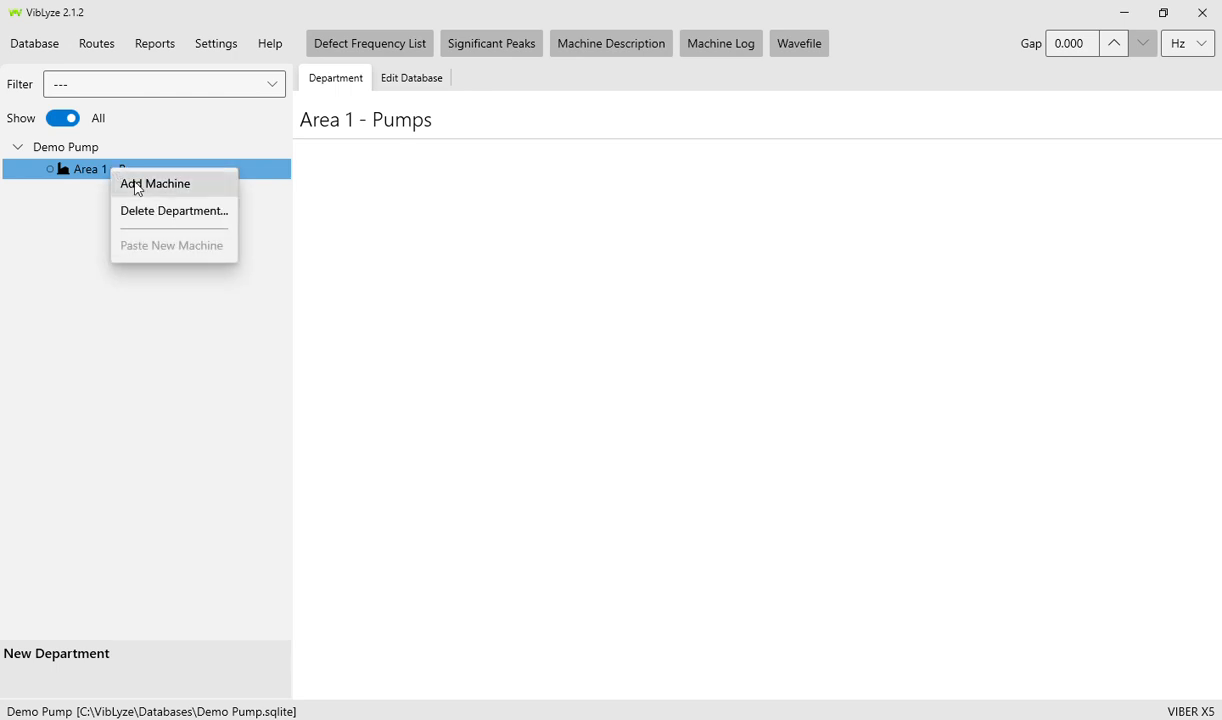
- Add a machine under Area 1 - Pumps named 'Pump 1' with description 'Hot Water Pump'
left_click(137, 187)
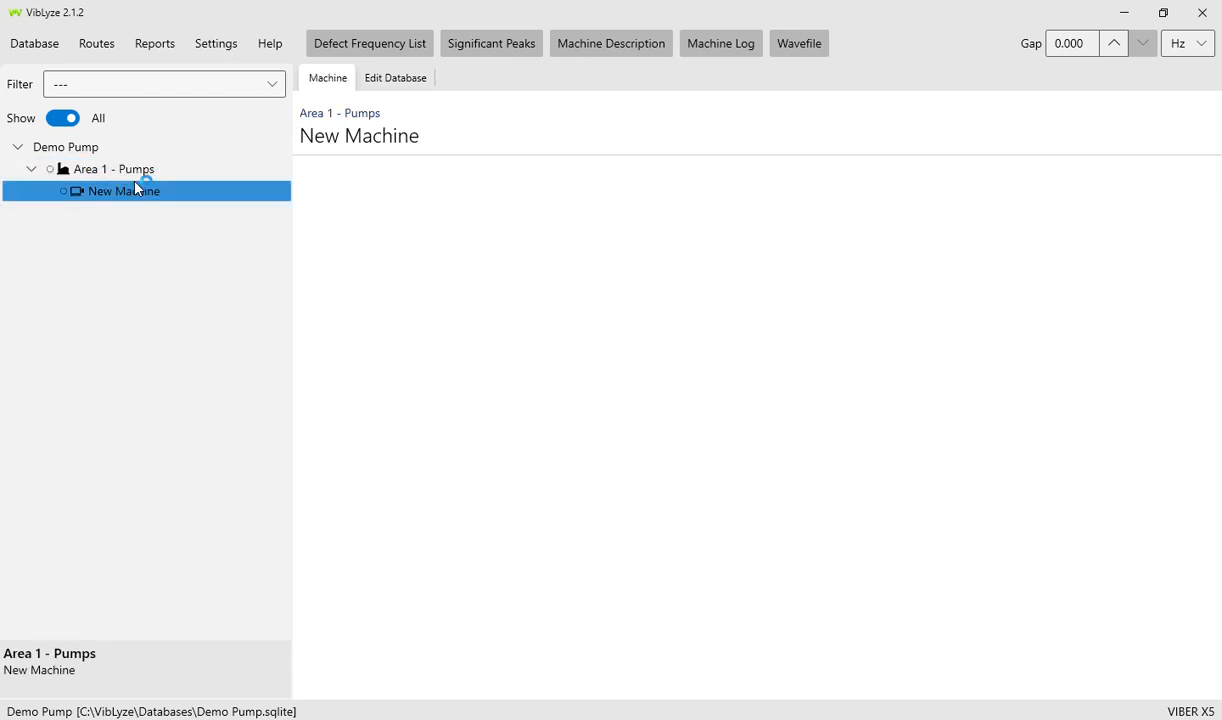
left_click(398, 72)
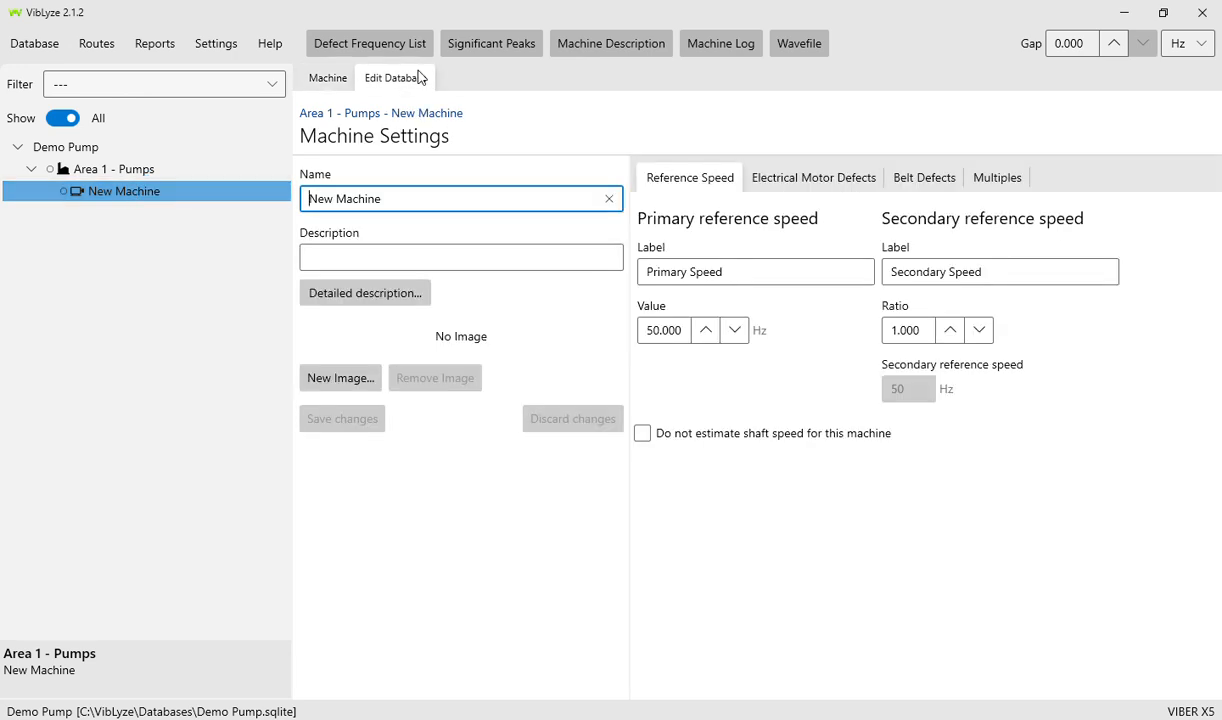
left_click_drag(395, 198, 309, 200)
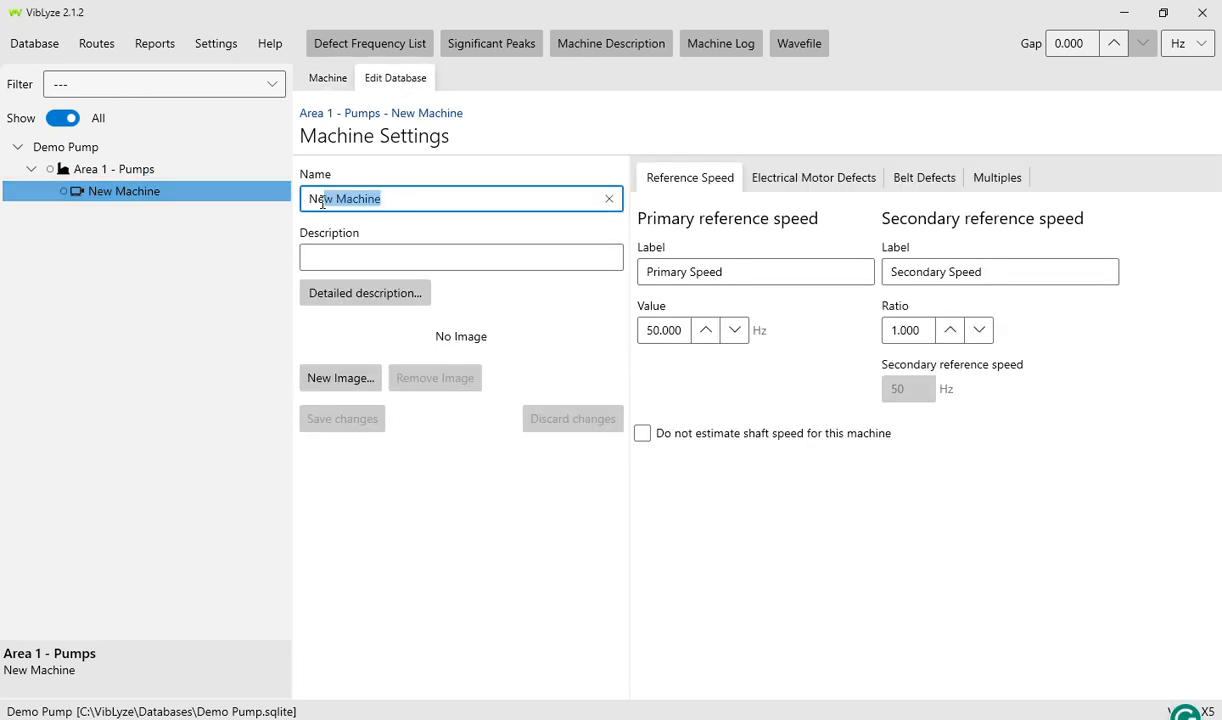
type("Pu")
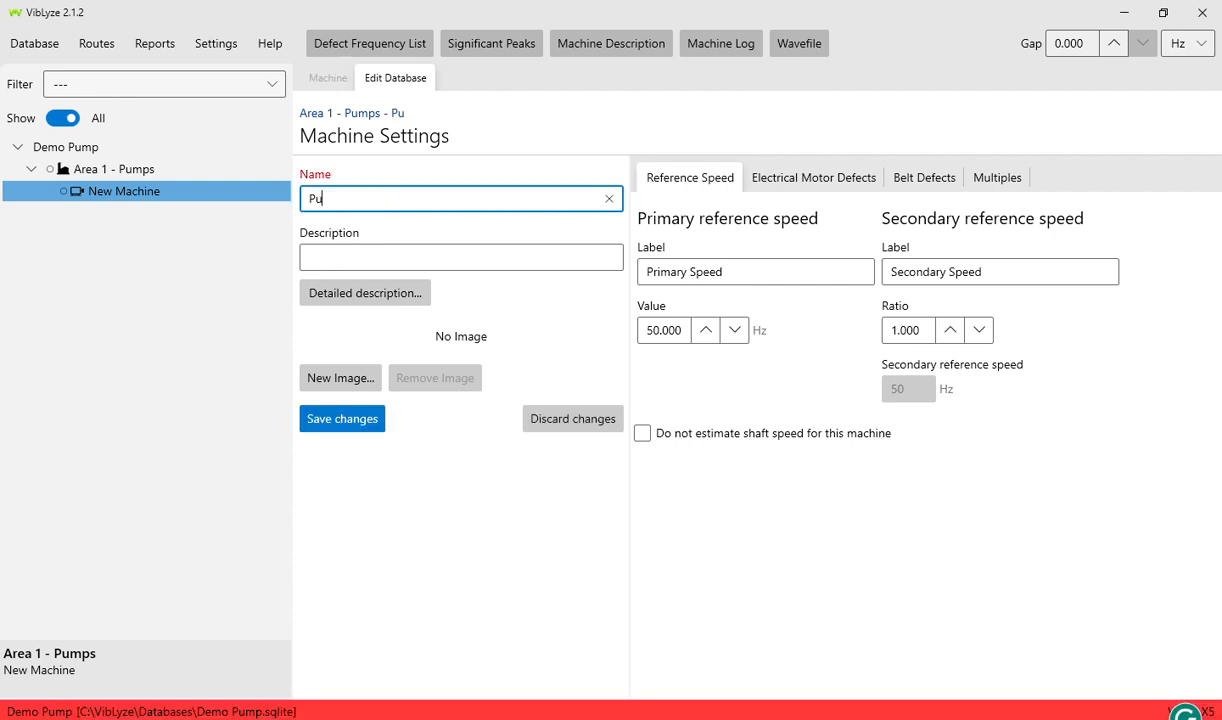
type("mp 1")
left_click(393, 255)
type("Ho")
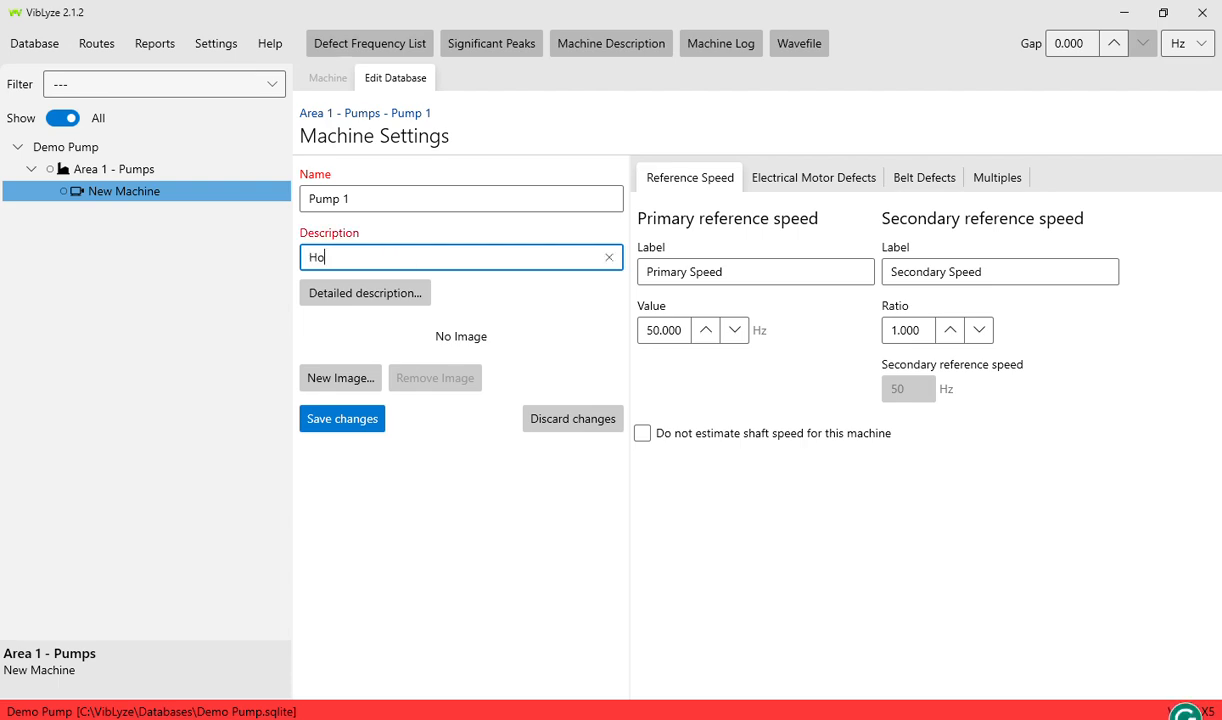
type("t Water ")
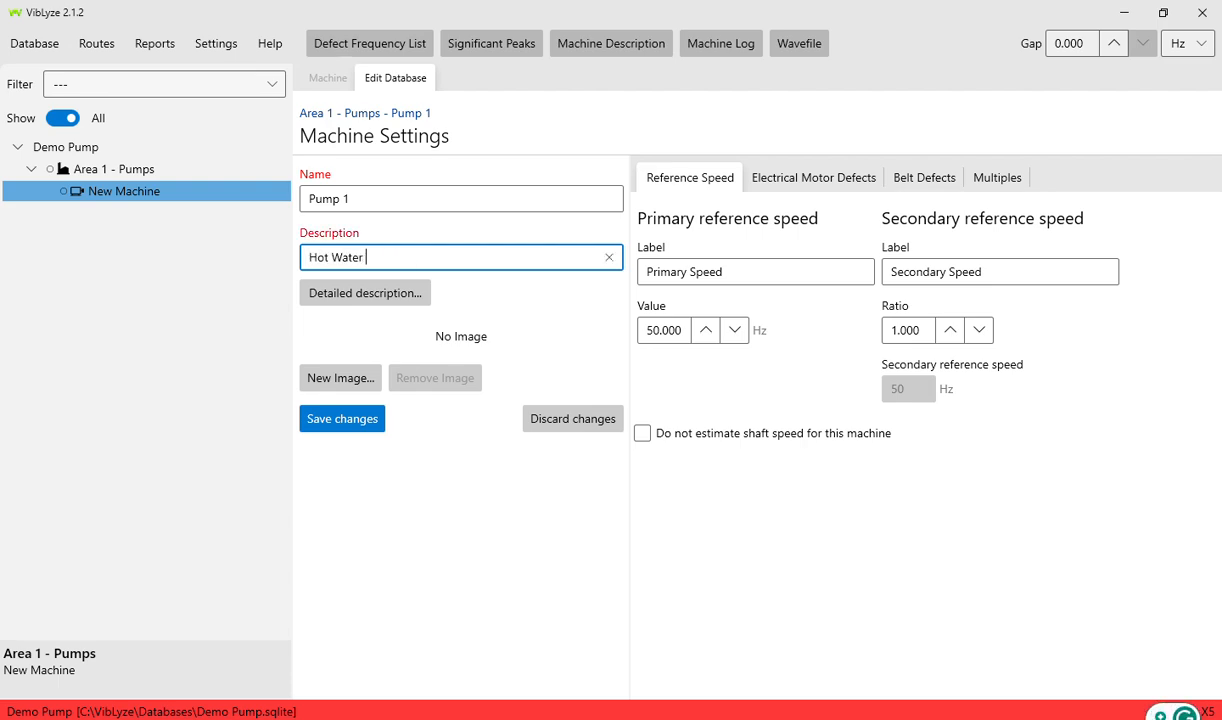
type("Pump")
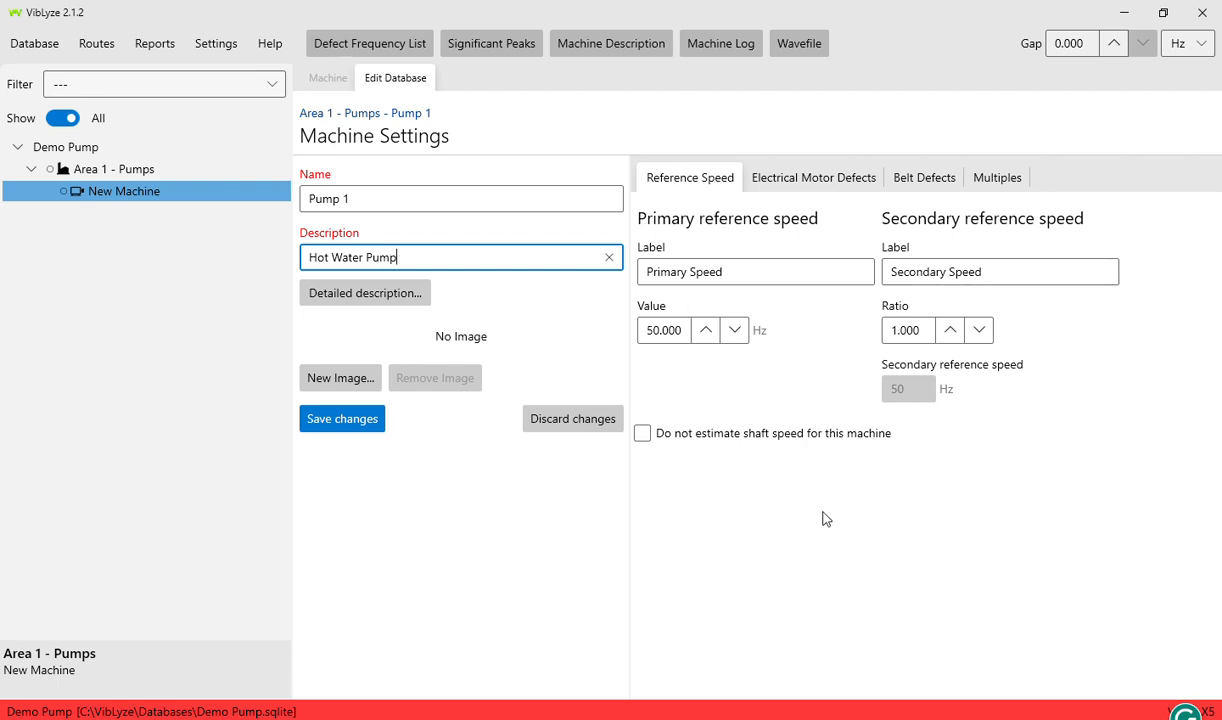
- Set Pump 1's motor to Primary Speed with 2 poles and 56 rotor bars
left_click(776, 180)
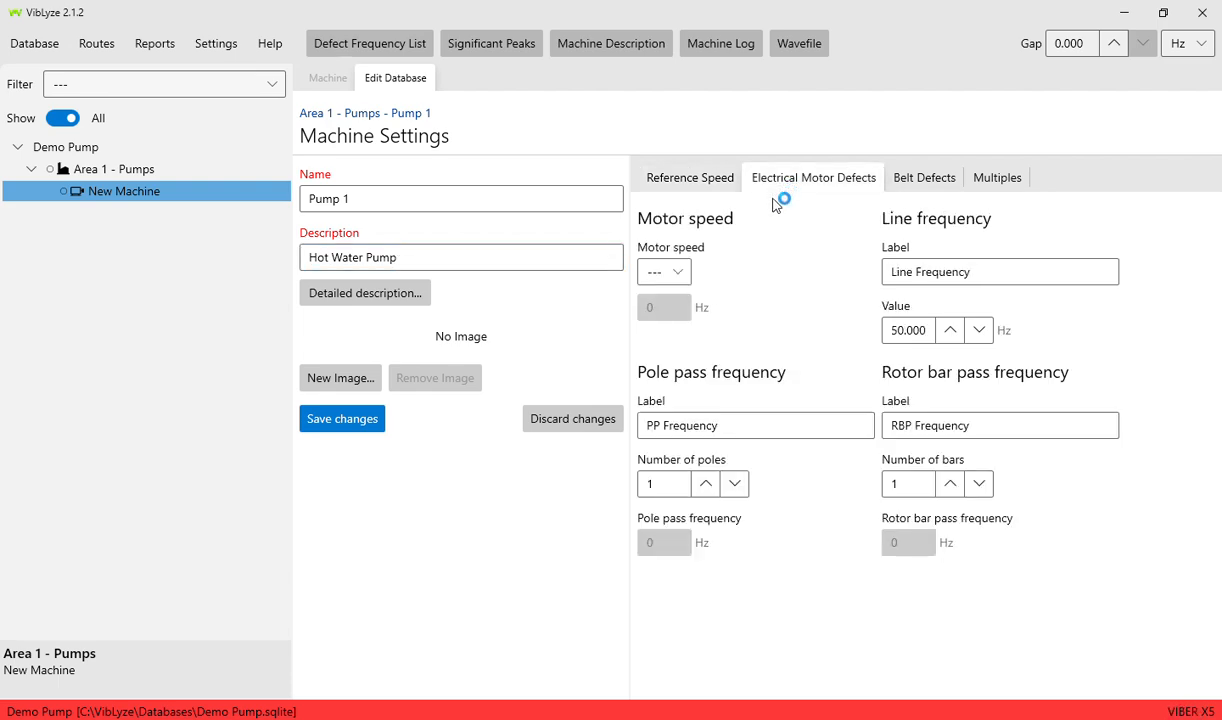
left_click(684, 276)
left_click(685, 327)
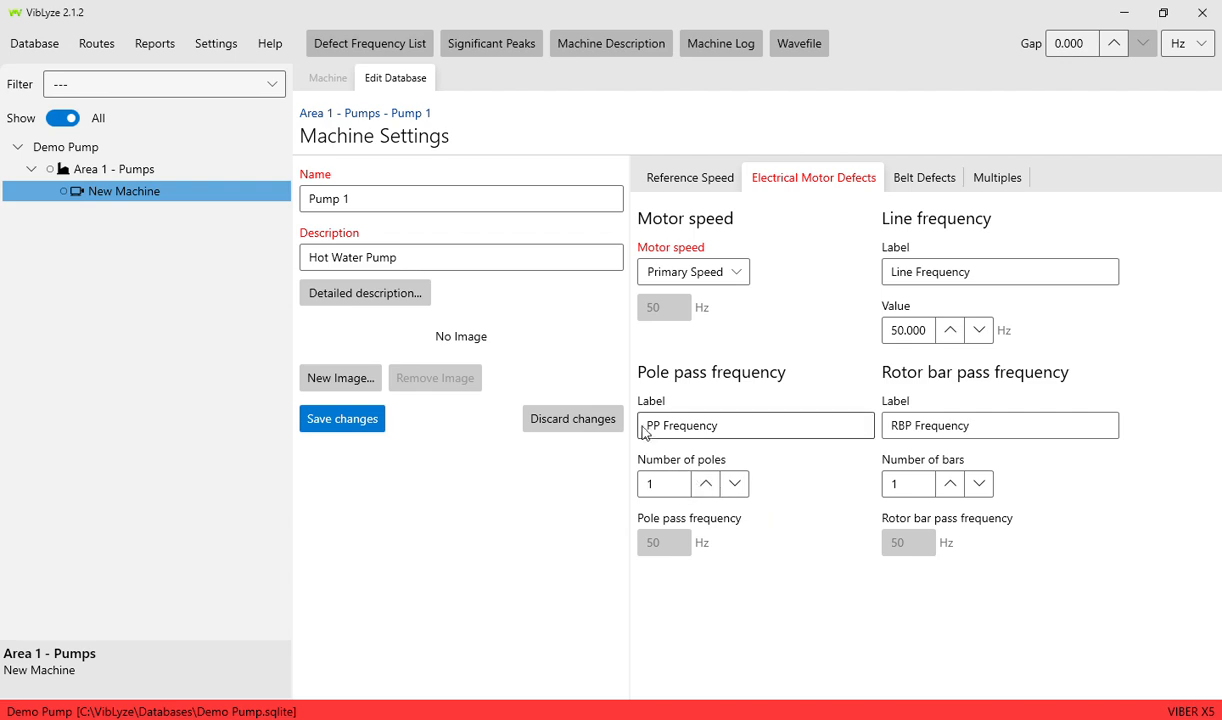
left_click_drag(667, 484, 636, 484)
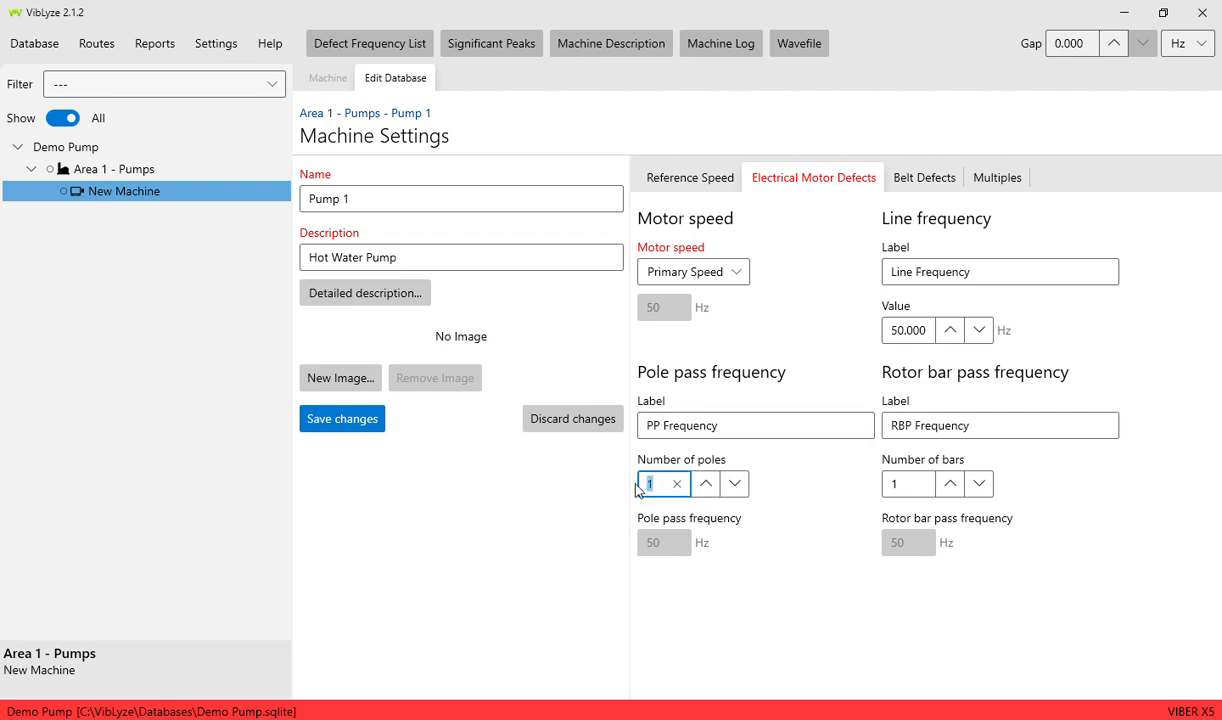
type("2")
key("Tab")
type("56")
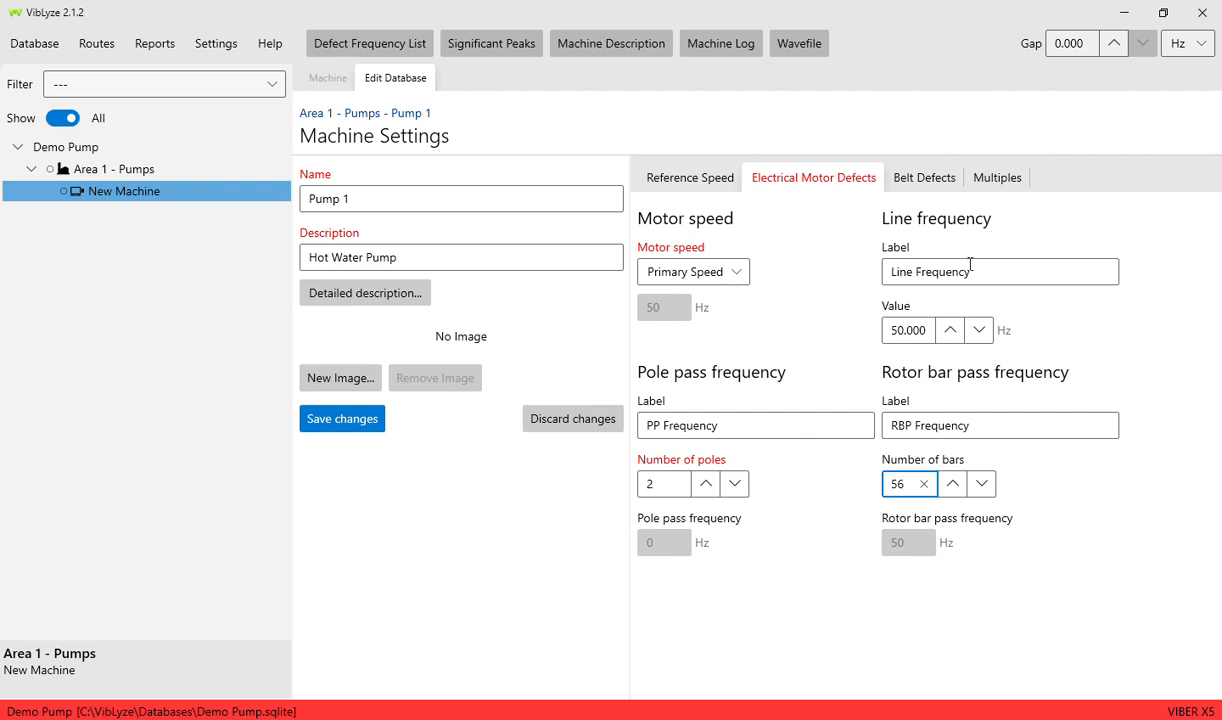
left_click(925, 177)
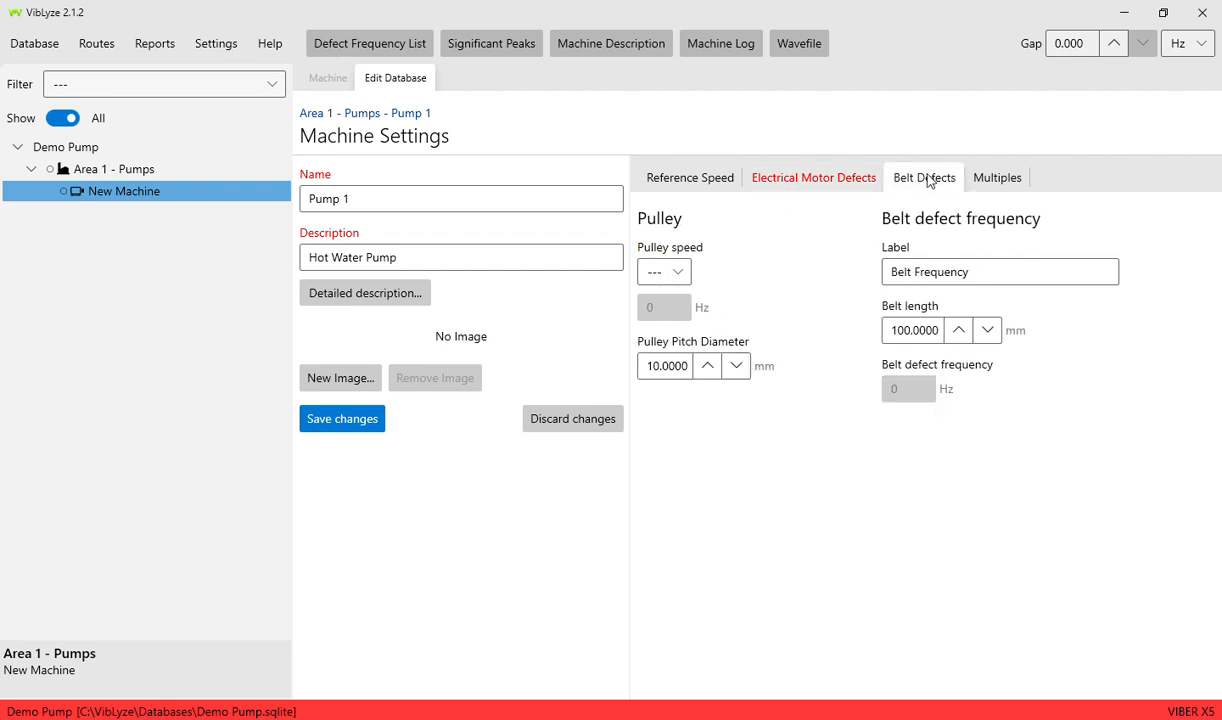
- Base the pulley speed on Primary Speed and add a new multiple, Multiple 1
left_click(678, 276)
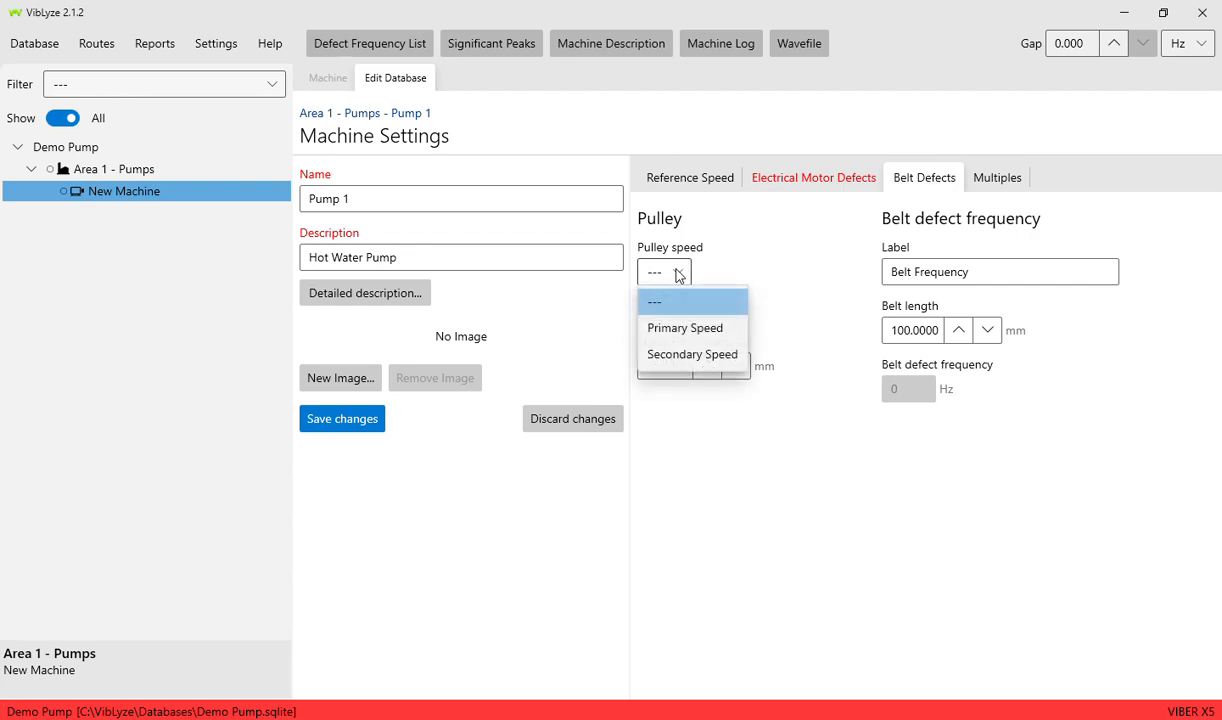
left_click(684, 330)
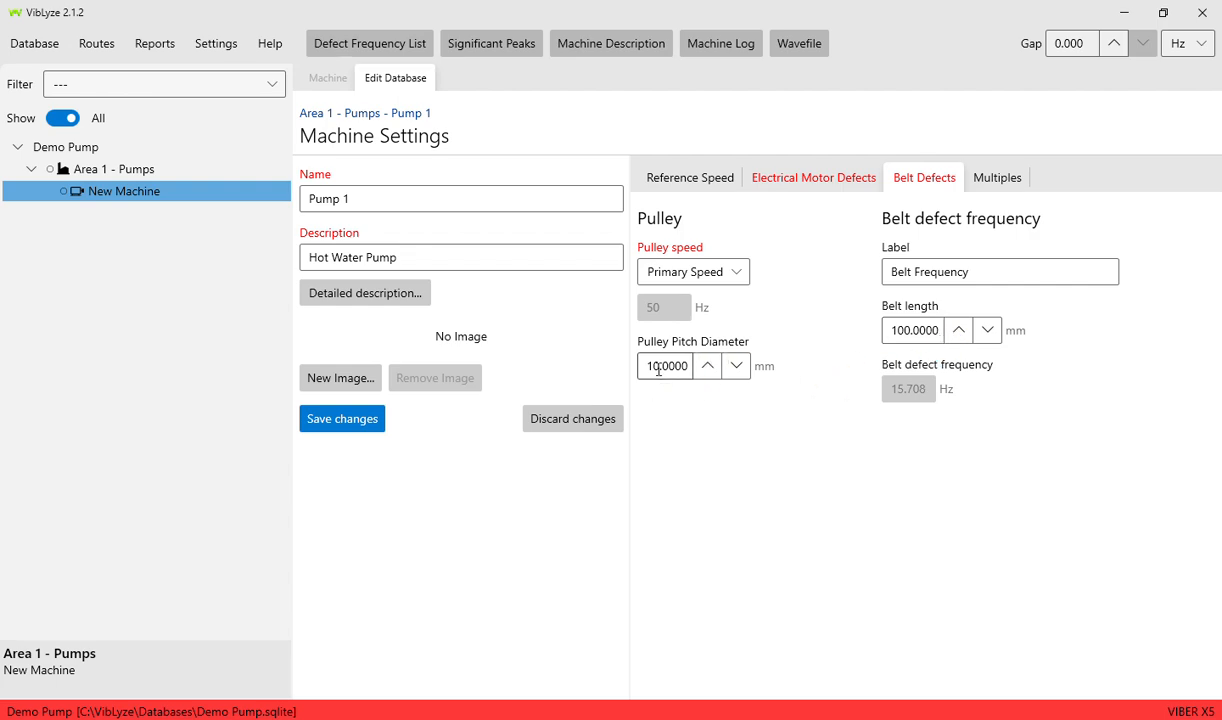
left_click(985, 181)
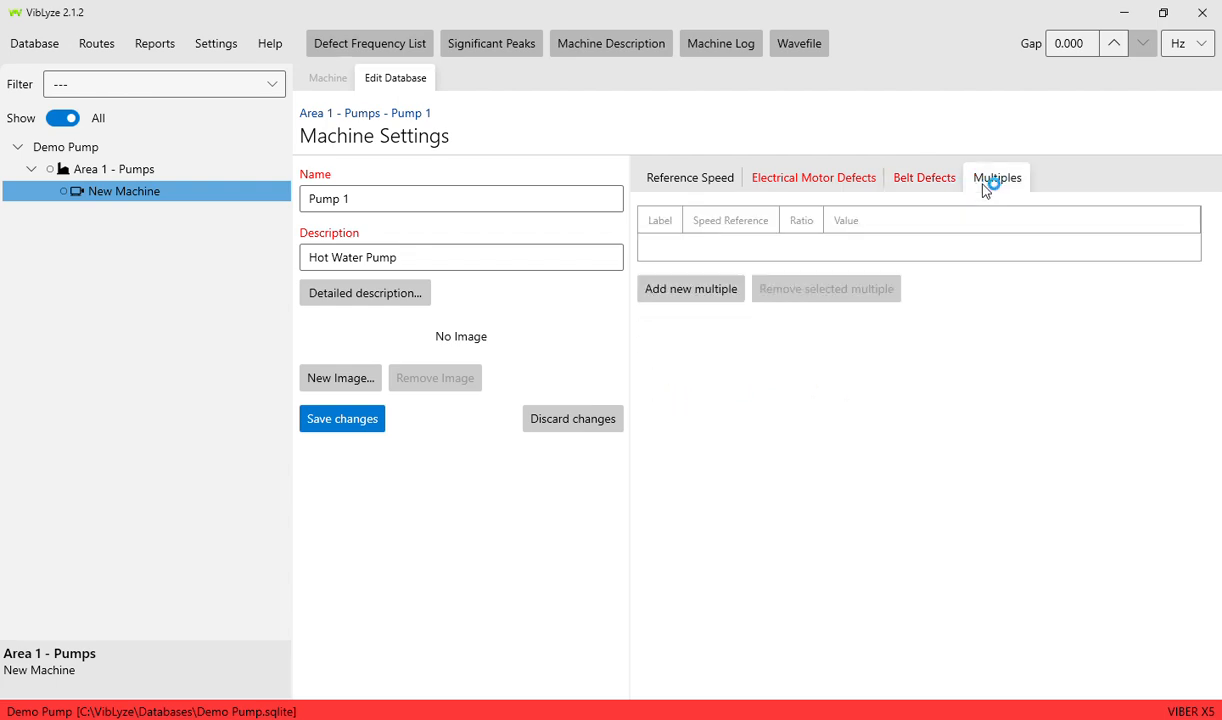
left_click(716, 300)
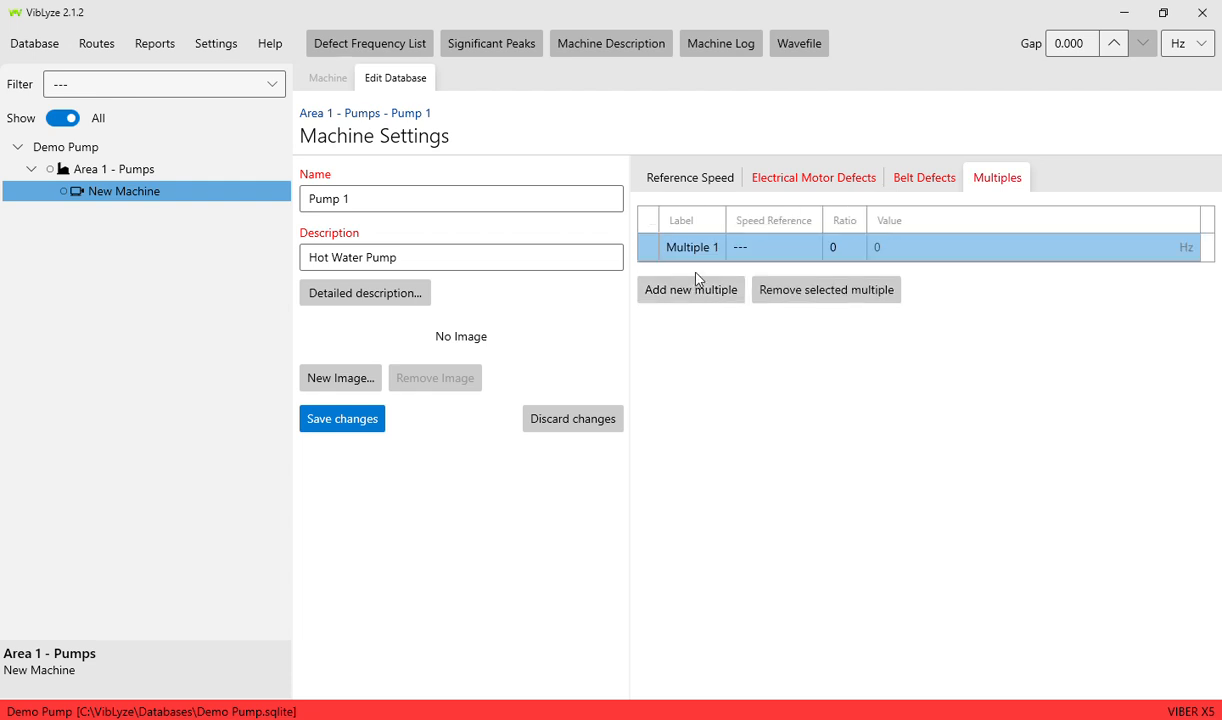
left_click(772, 250)
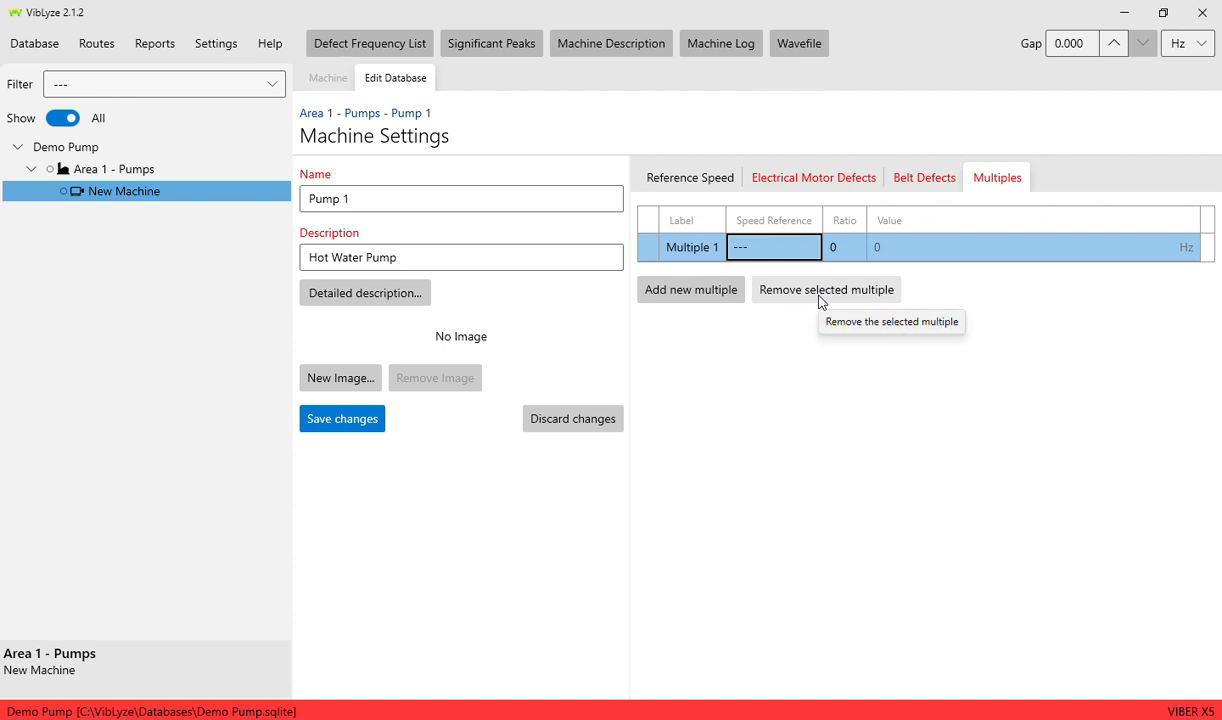
left_click(688, 182)
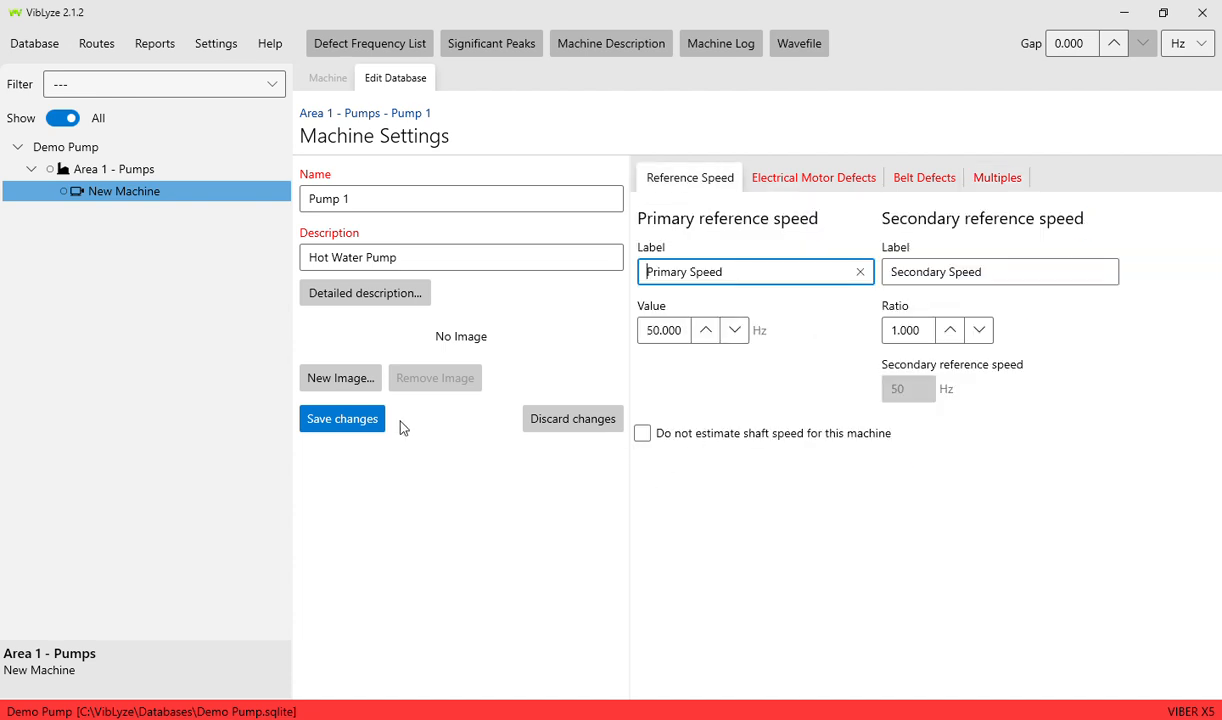
- Save Pump 1's machine settings and select Pump 1 in the tree
left_click(350, 422)
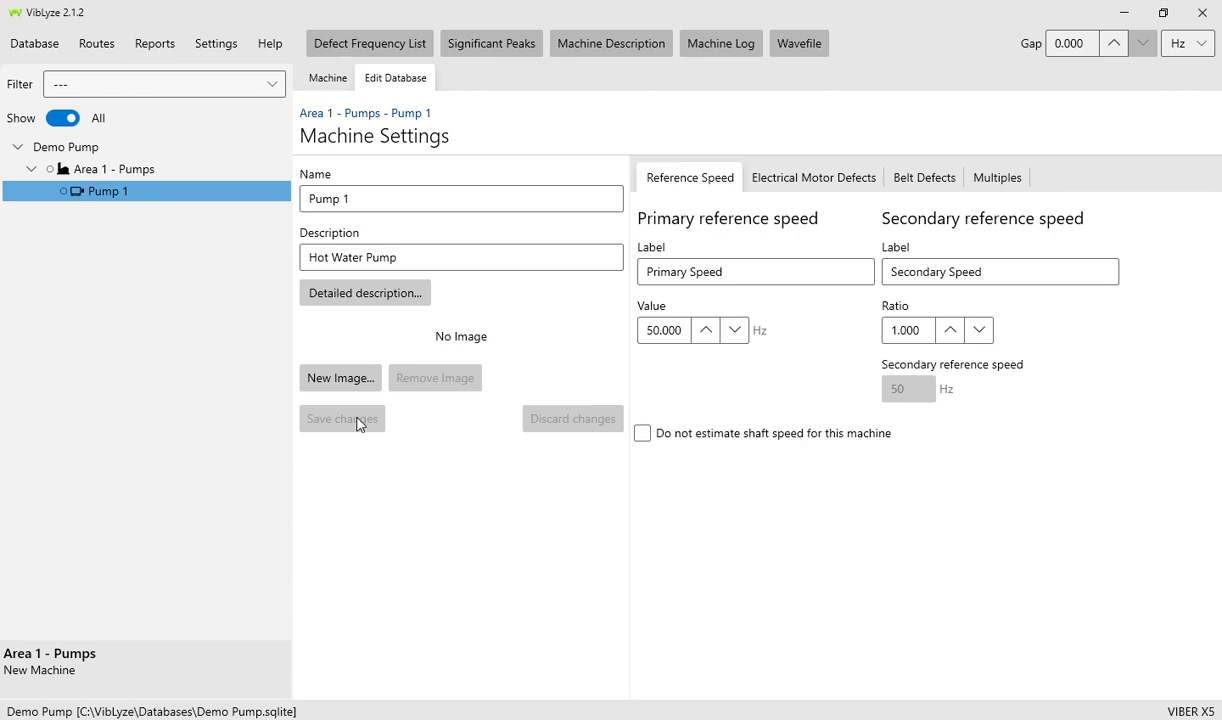
left_click(72, 195)
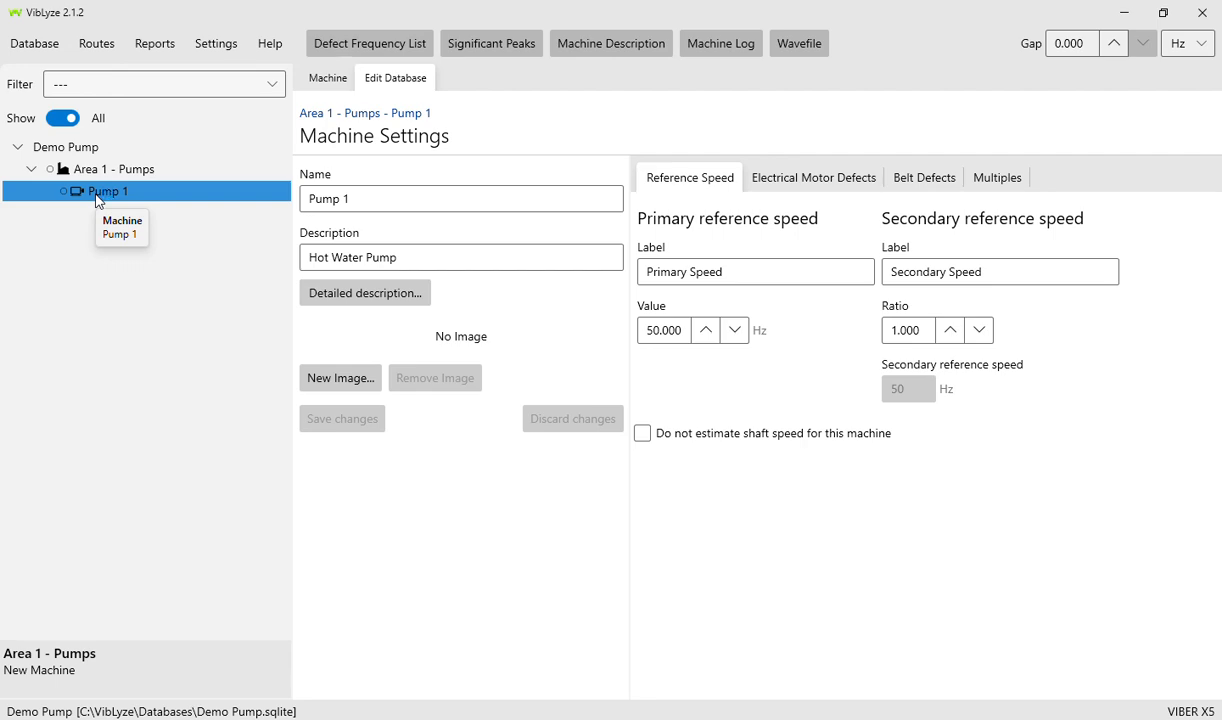
- Add a vibration point under Pump 1 and name it 'MNDE'
right_click(98, 201)
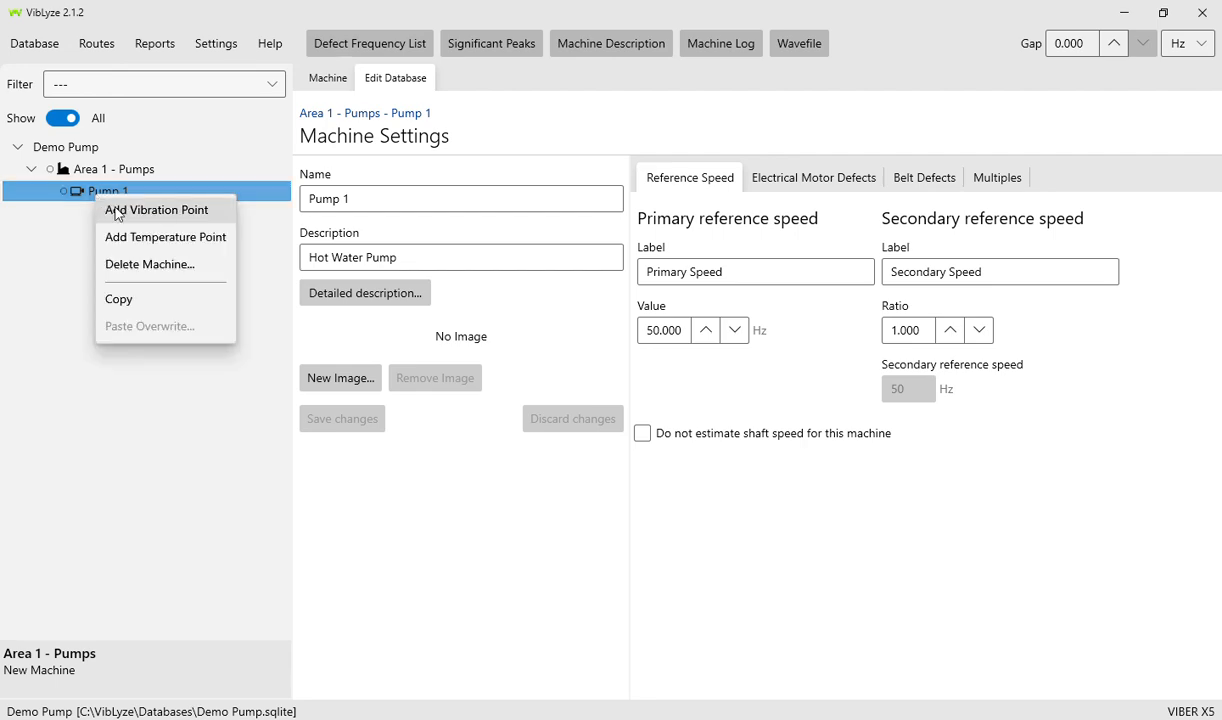
left_click(117, 214)
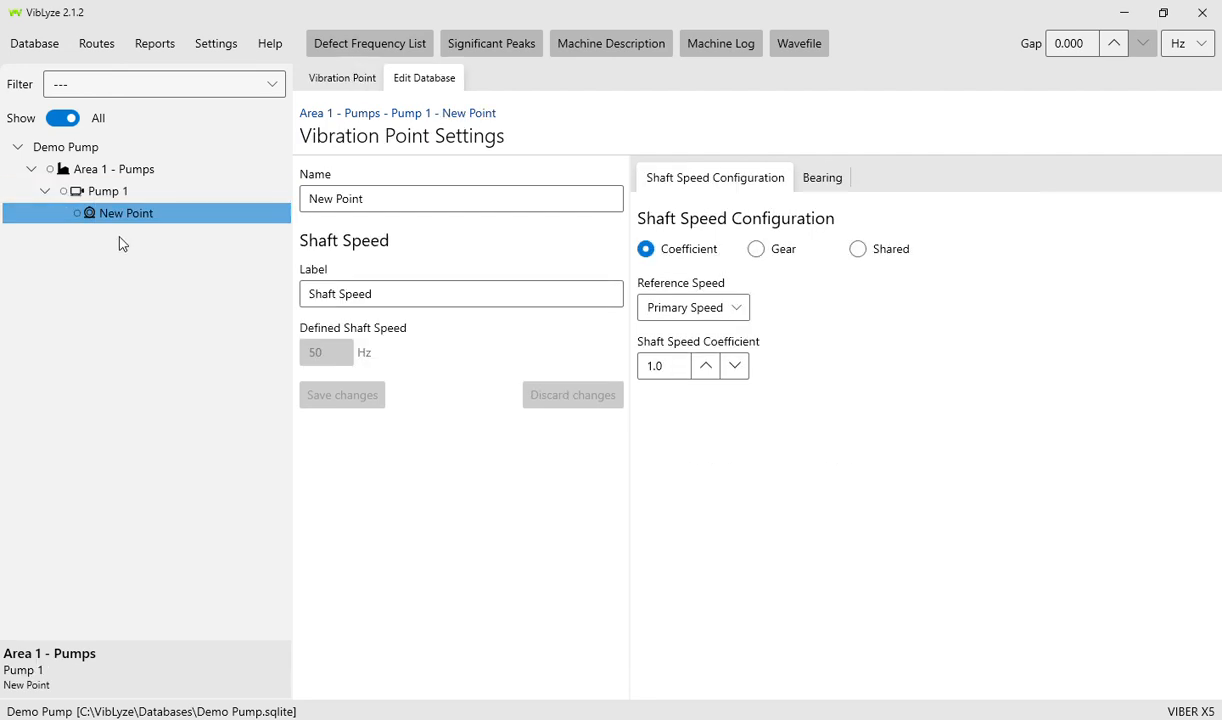
left_click(389, 198)
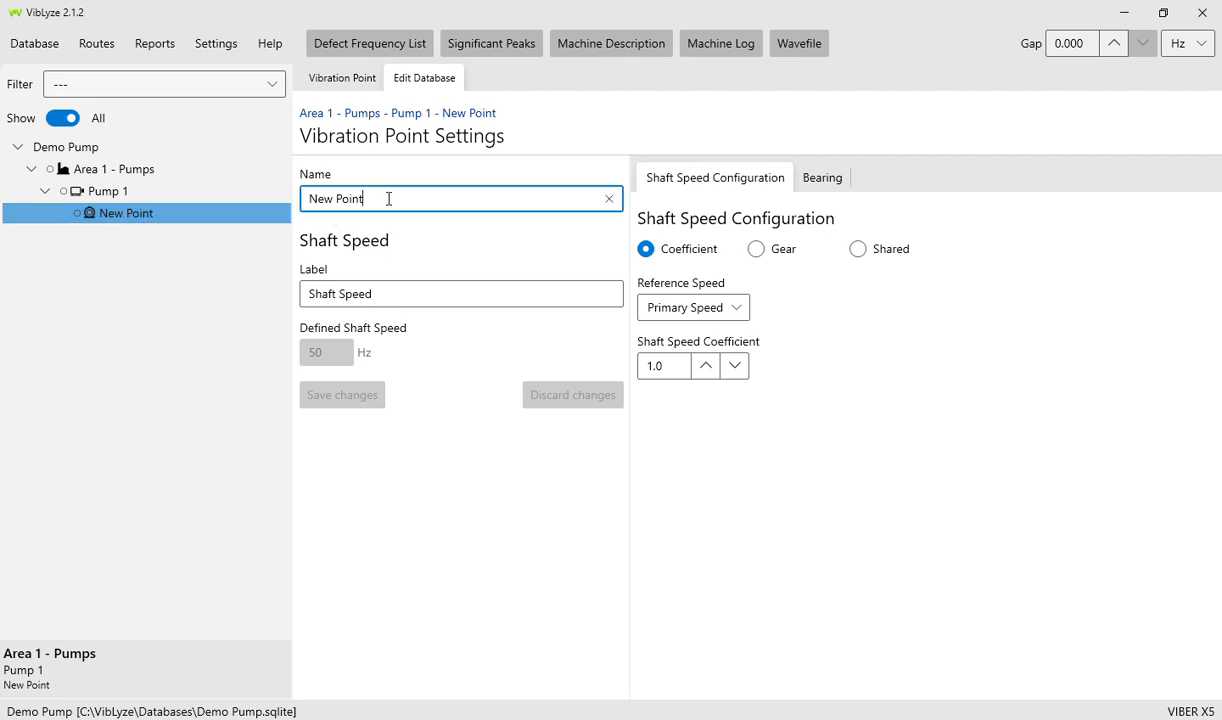
left_click(336, 77)
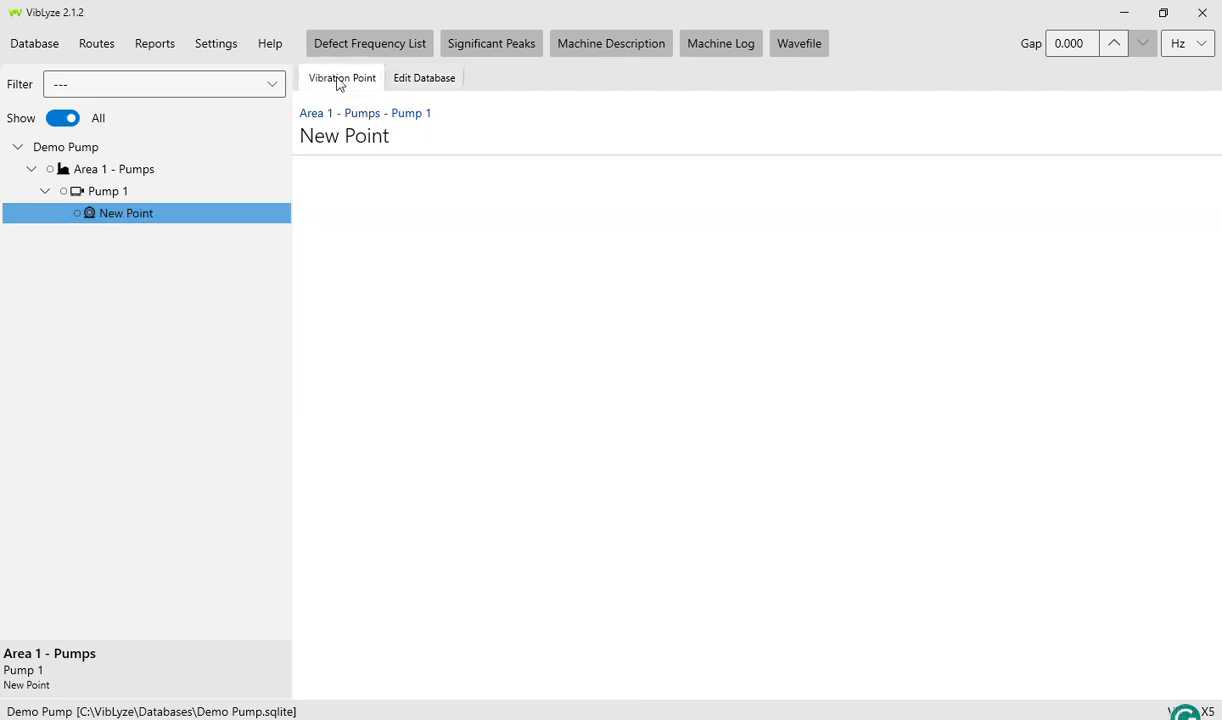
left_click(428, 79)
left_click_drag(377, 197, 305, 198)
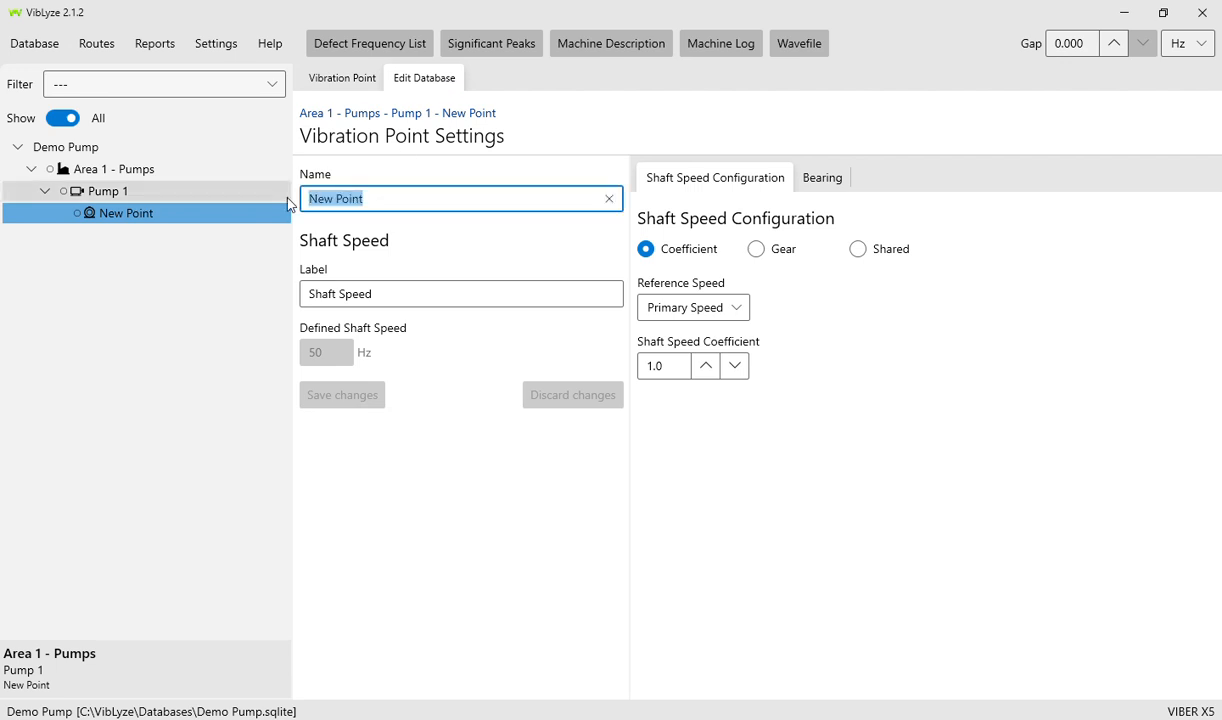
type("MNDE")
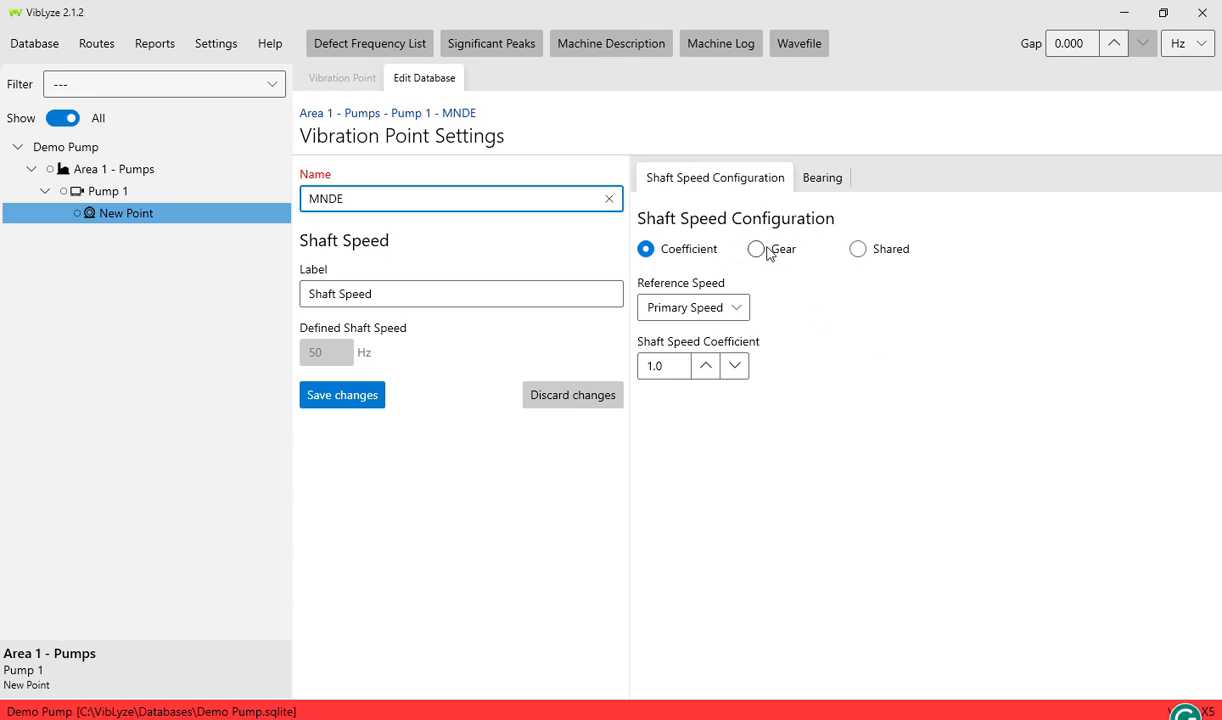
left_click(815, 178)
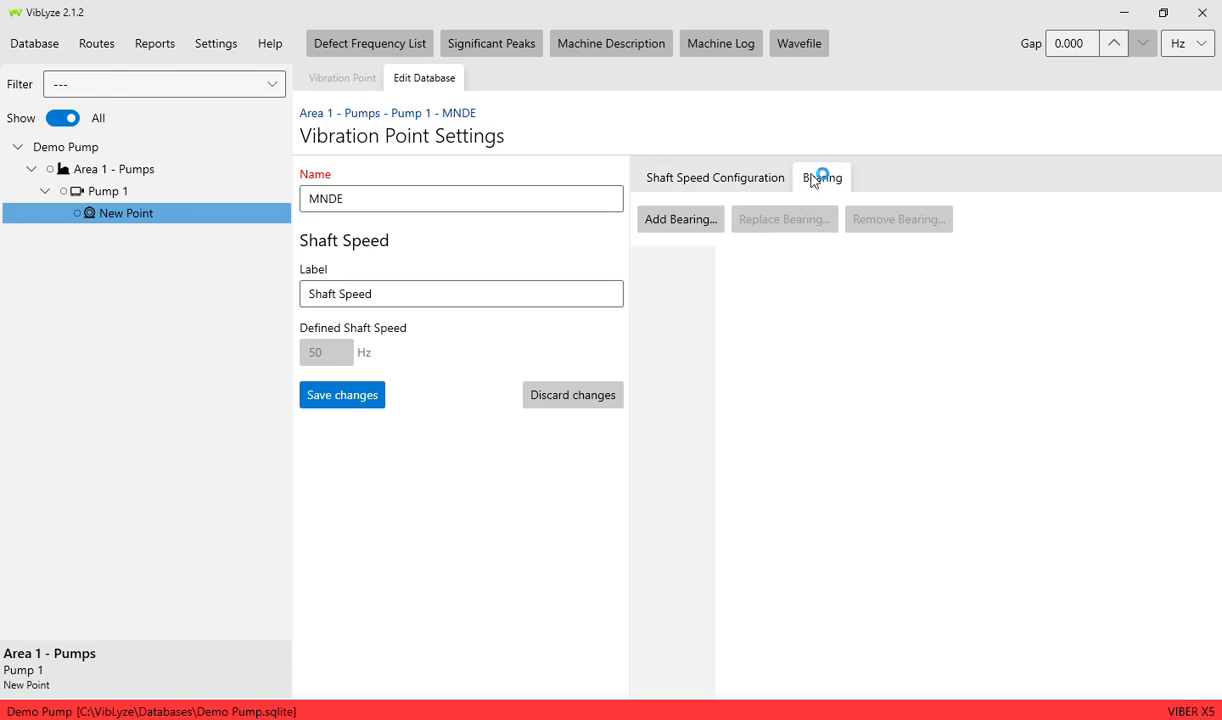
- In the bearing library, choose SKF as the bearing manufacturer
left_click(689, 225)
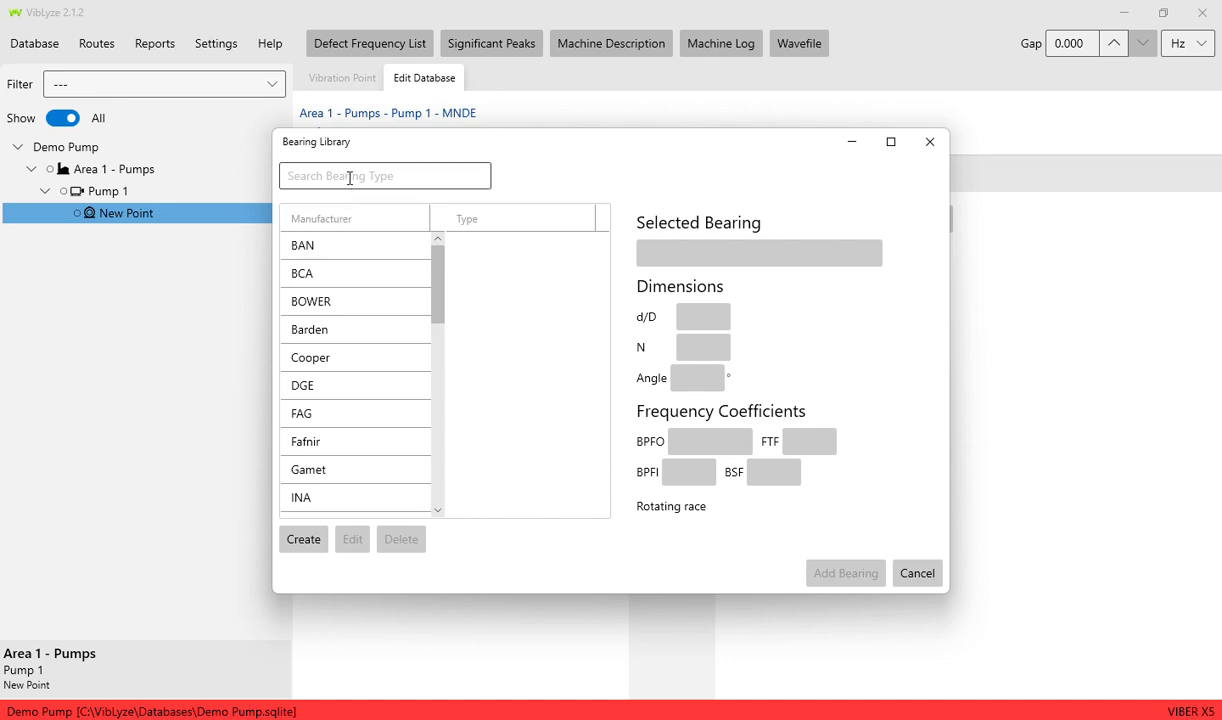
left_click(359, 173)
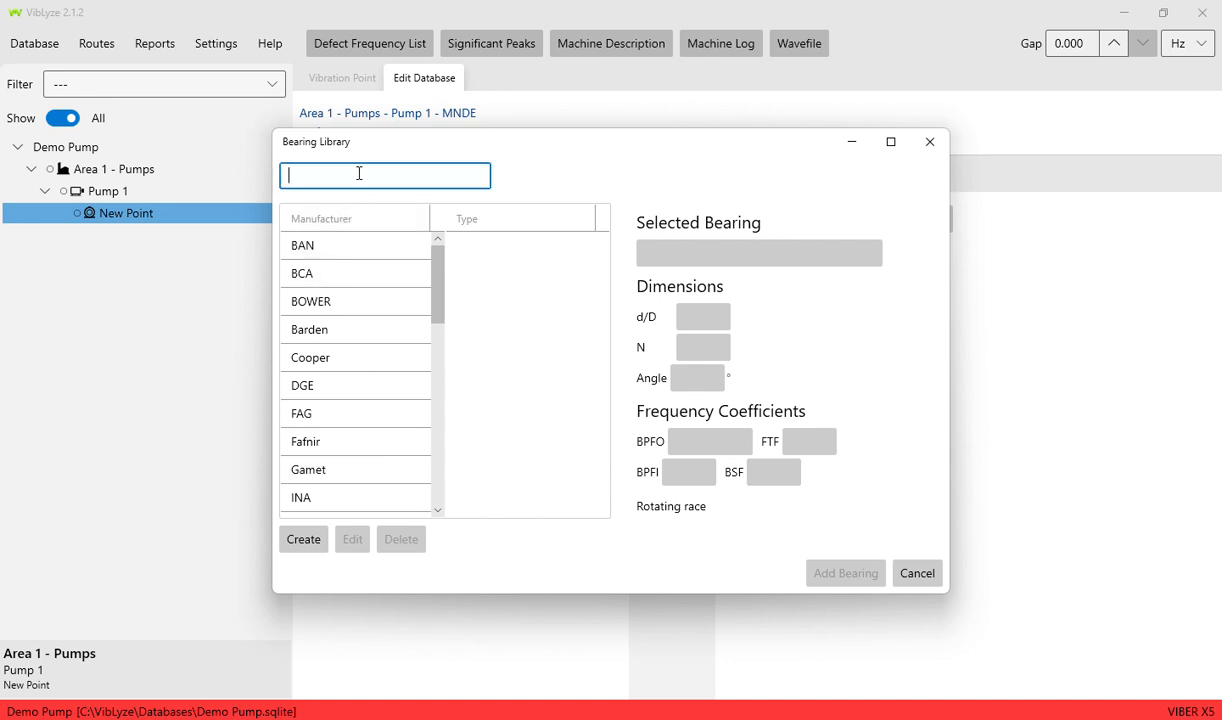
type("skf")
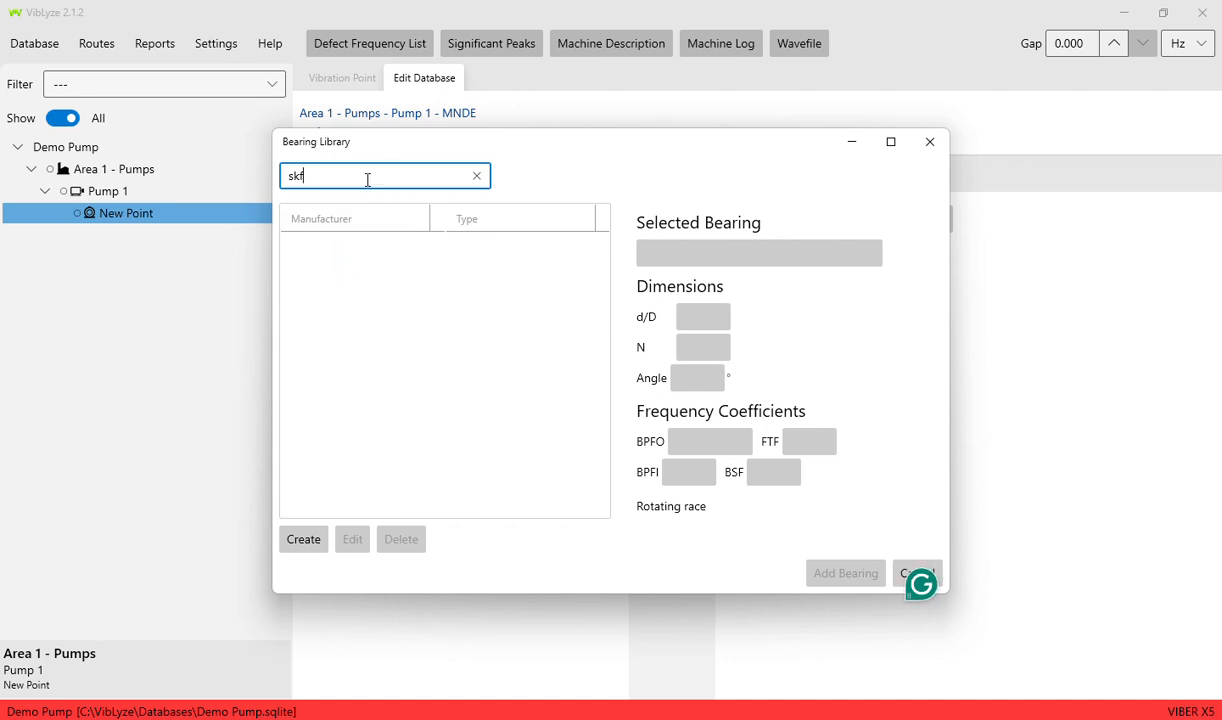
left_click(476, 177)
scroll(385, 357, "down", 5)
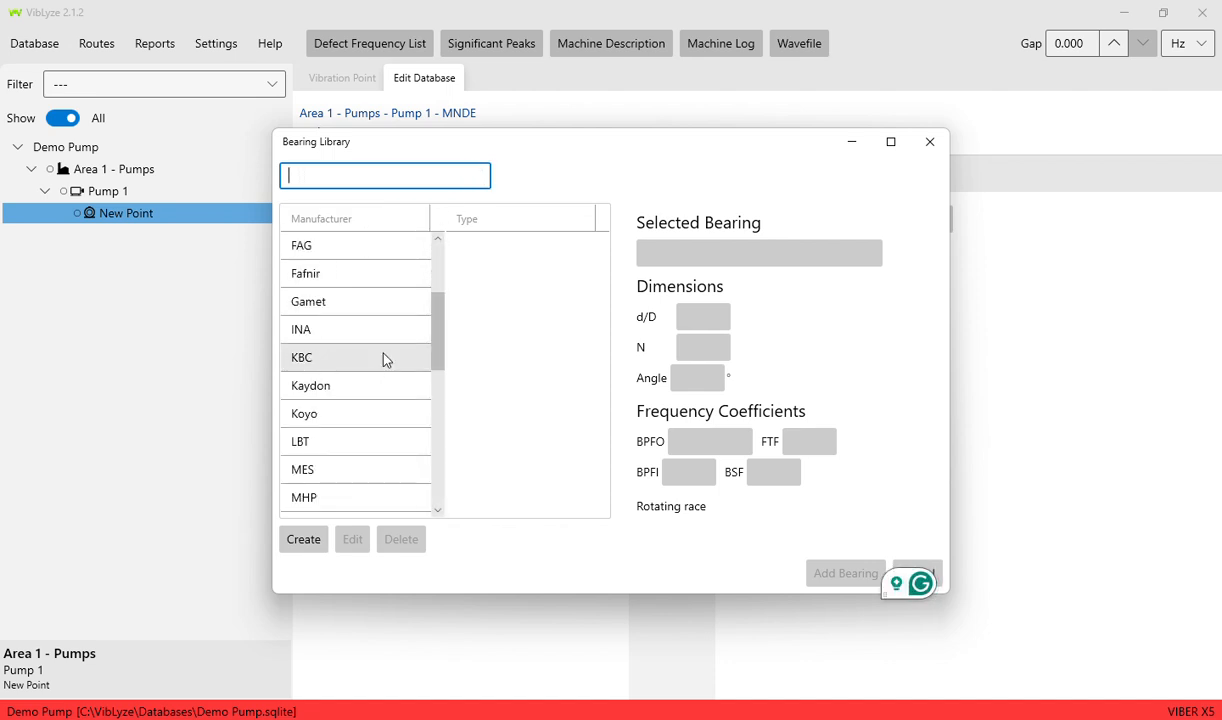
scroll(385, 358, "down", 3)
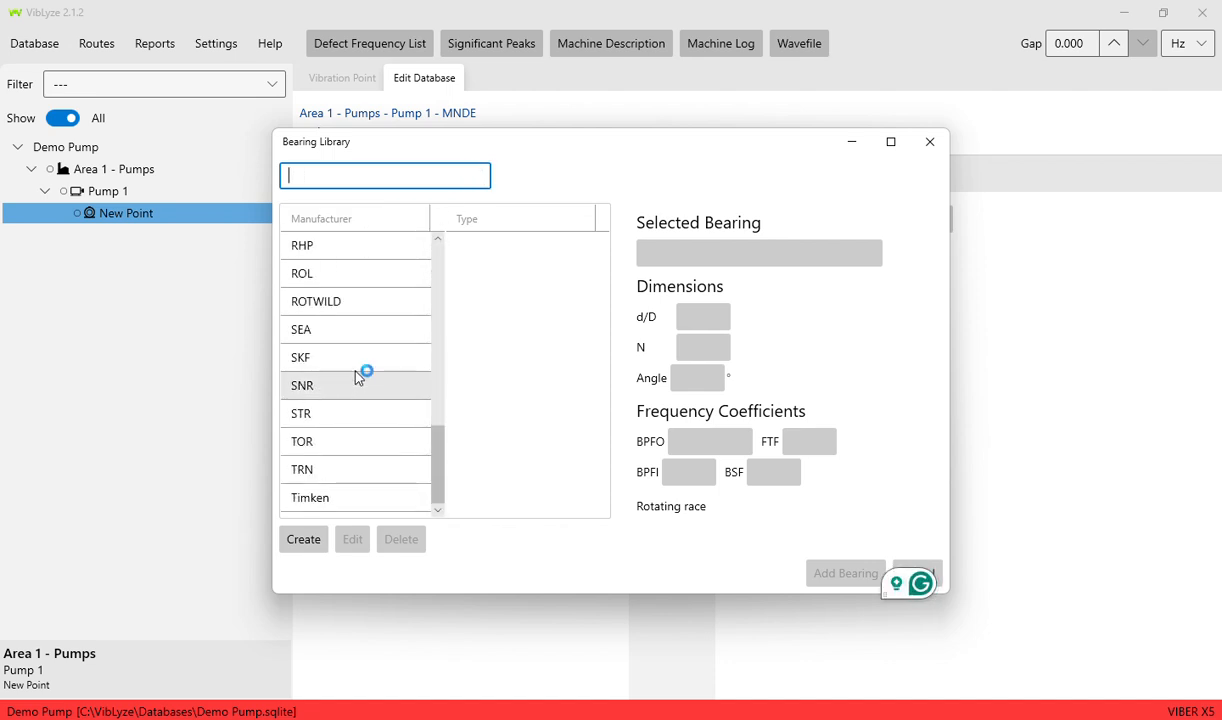
left_click(357, 365)
- Select SKF bearing type 1066145E from the Type list
scroll(537, 344, "down", 5)
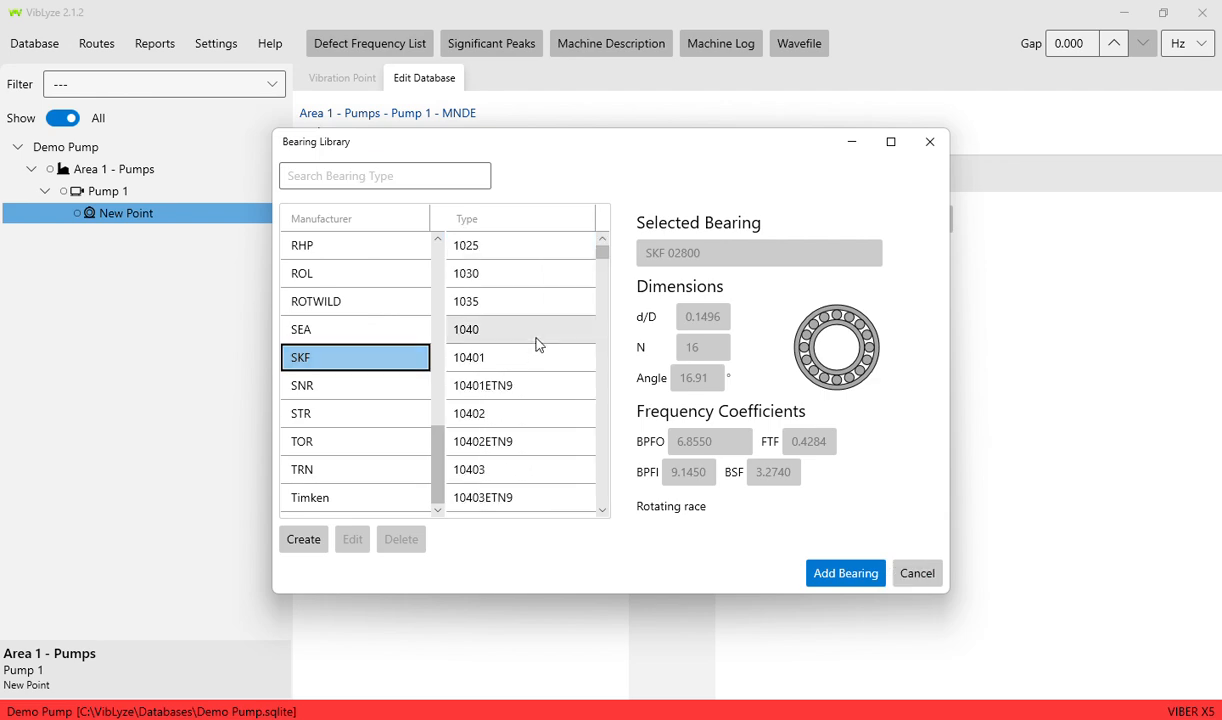
scroll(537, 344, "up", 6)
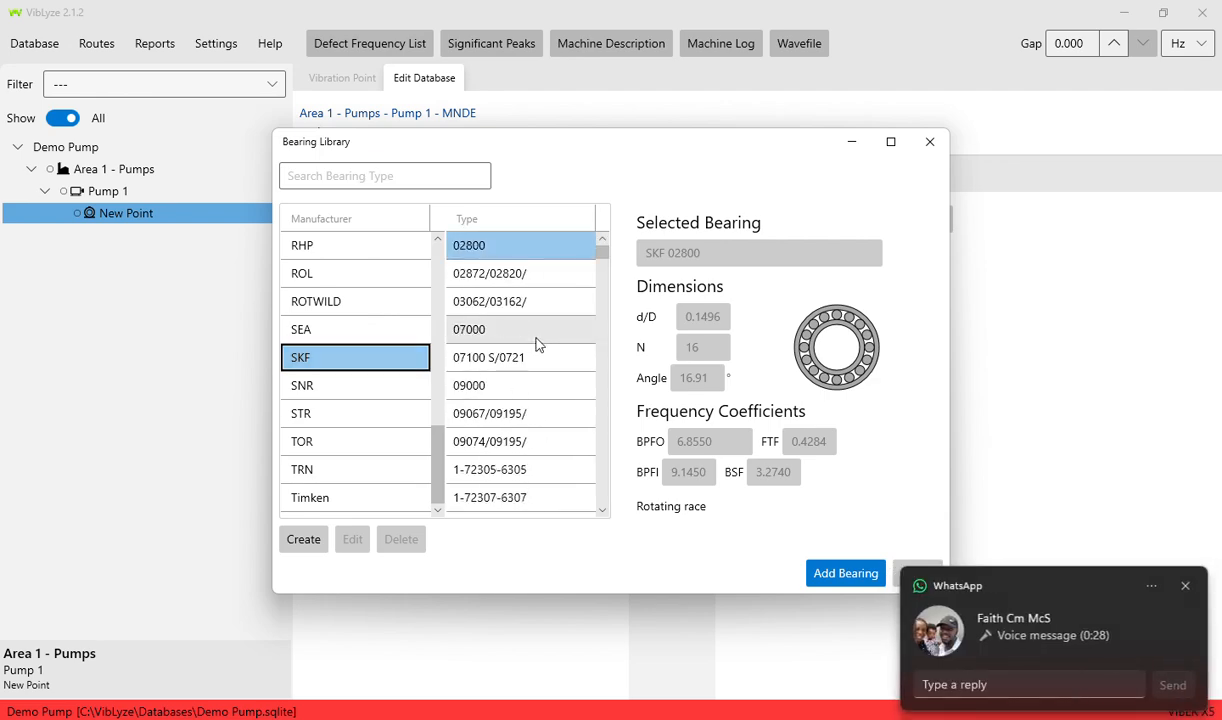
left_click(1185, 588)
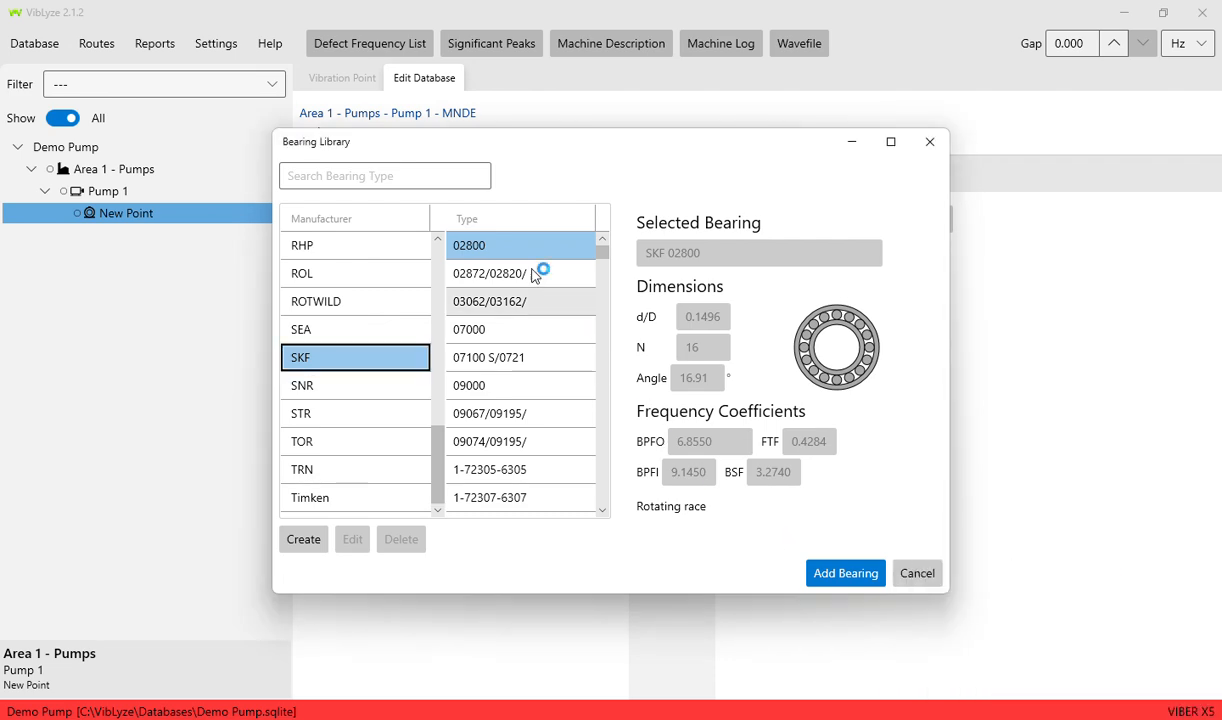
scroll(512, 346, "down", 4)
scroll(507, 355, "down", 5)
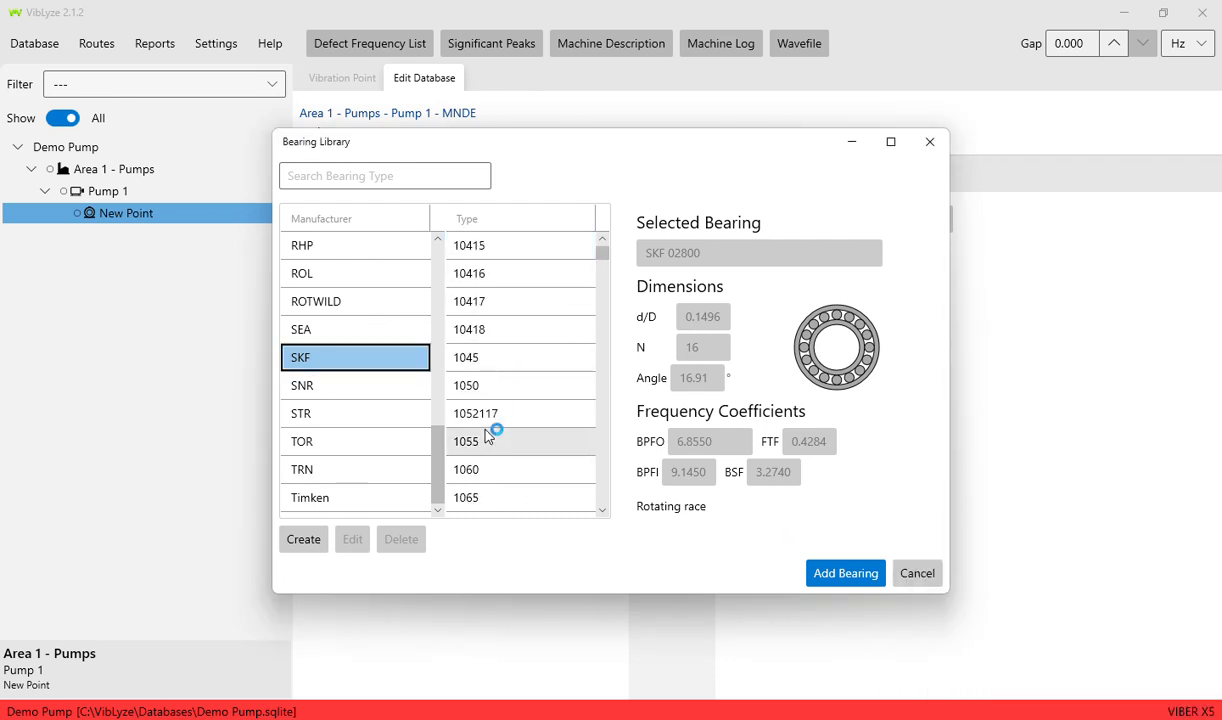
scroll(493, 420, "up", 3)
scroll(495, 405, "down", 1)
left_click(490, 385)
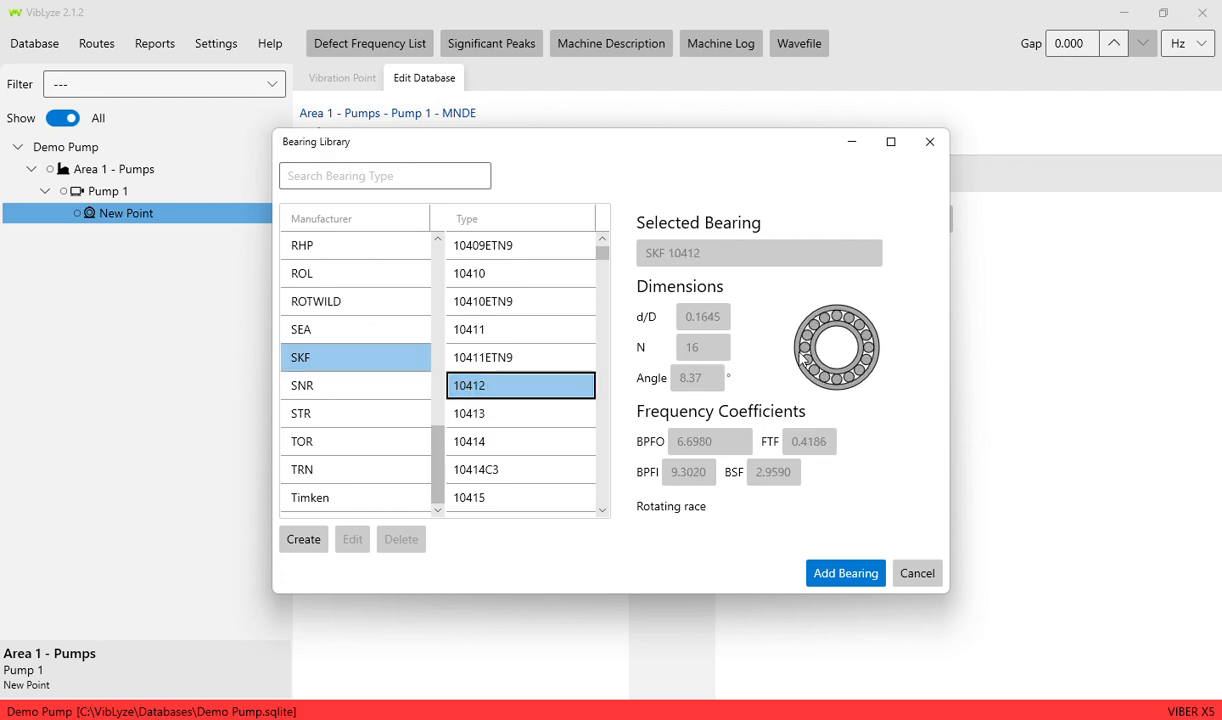
scroll(490, 325, "down", 4)
left_click(493, 418)
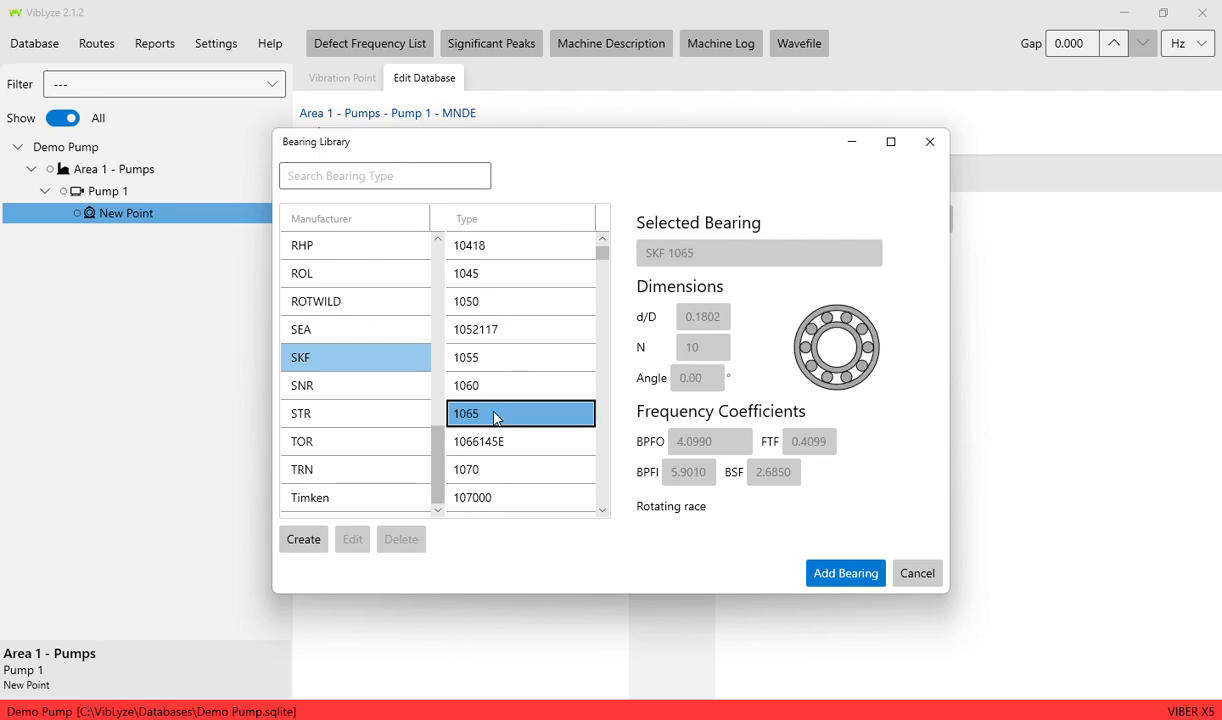
left_click(537, 478)
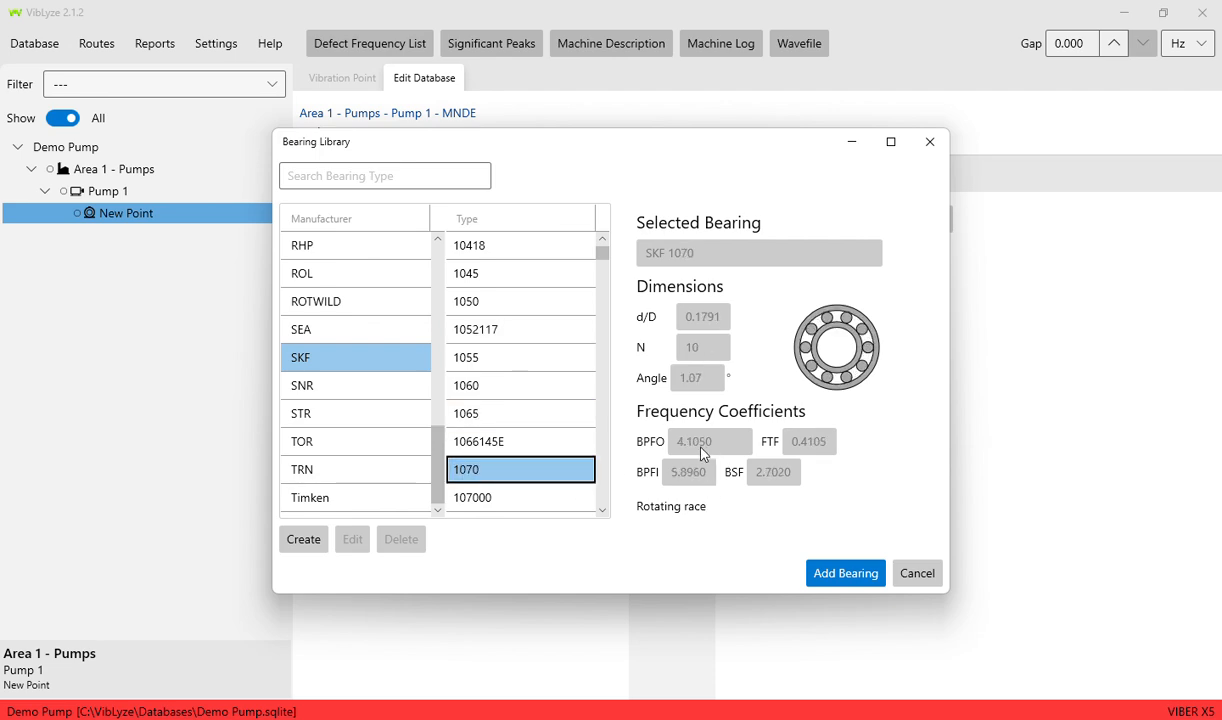
left_click(490, 436)
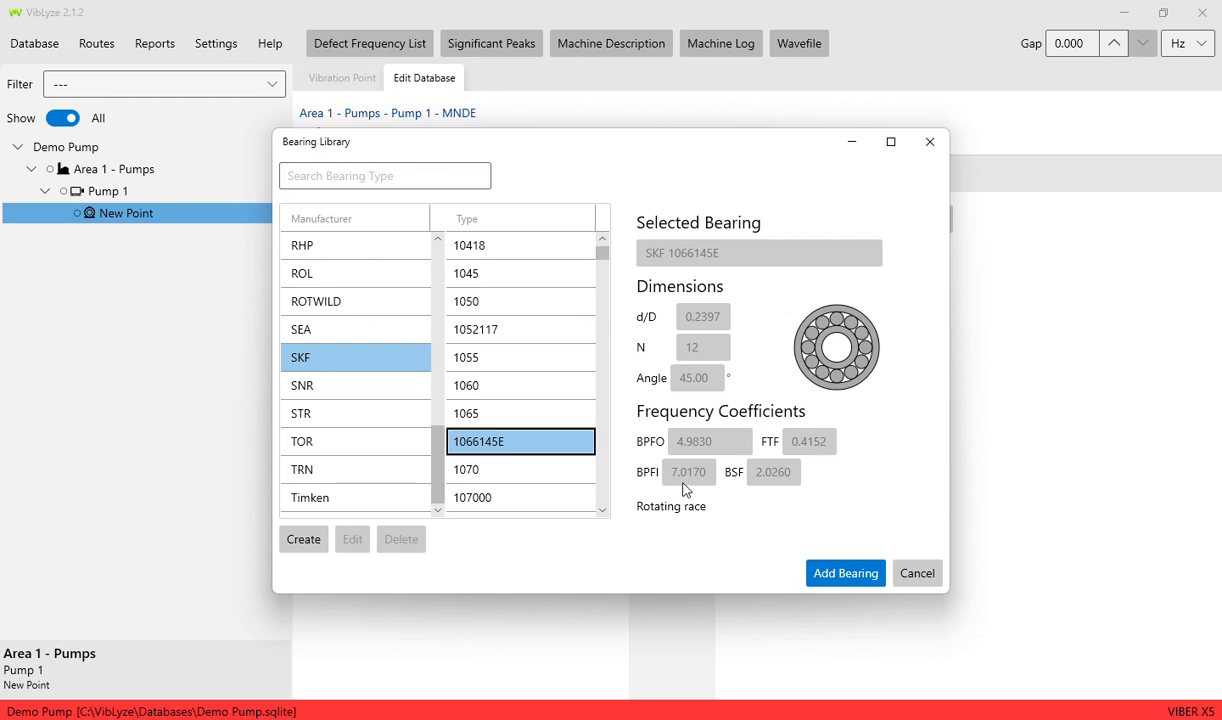
scroll(499, 415, "down", 10)
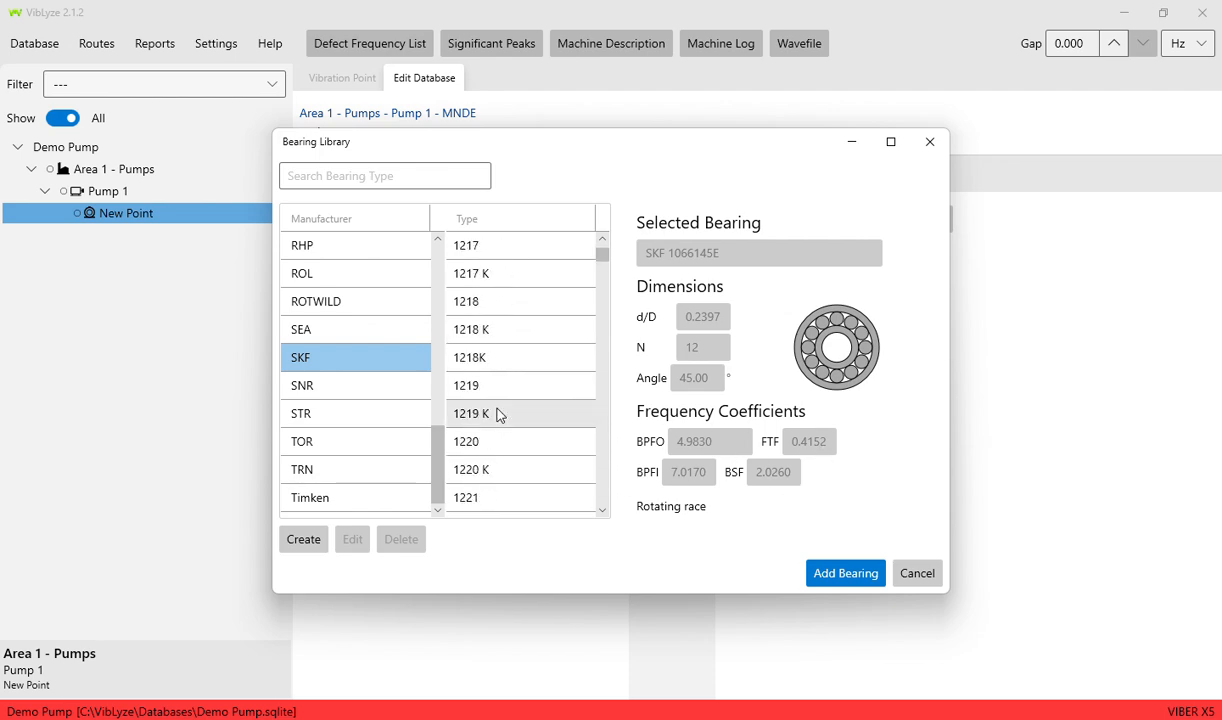
scroll(499, 415, "down", 10)
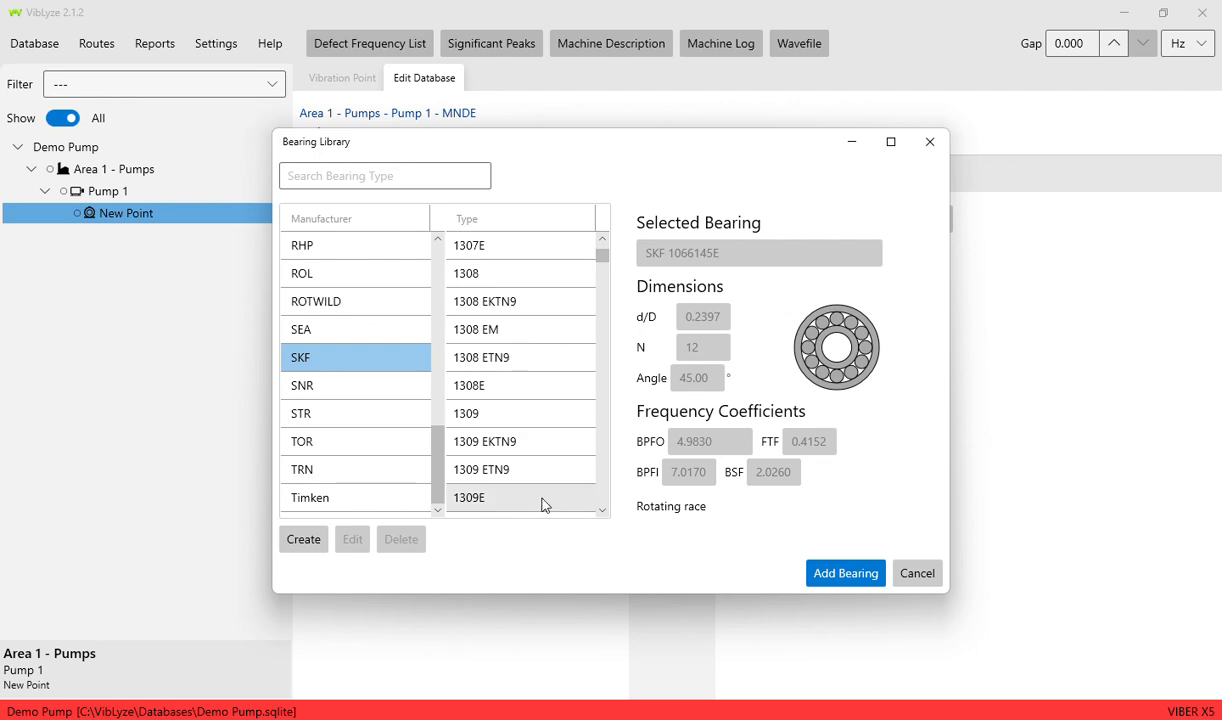
scroll(545, 404, "down", 10)
scroll(545, 404, "up", 6)
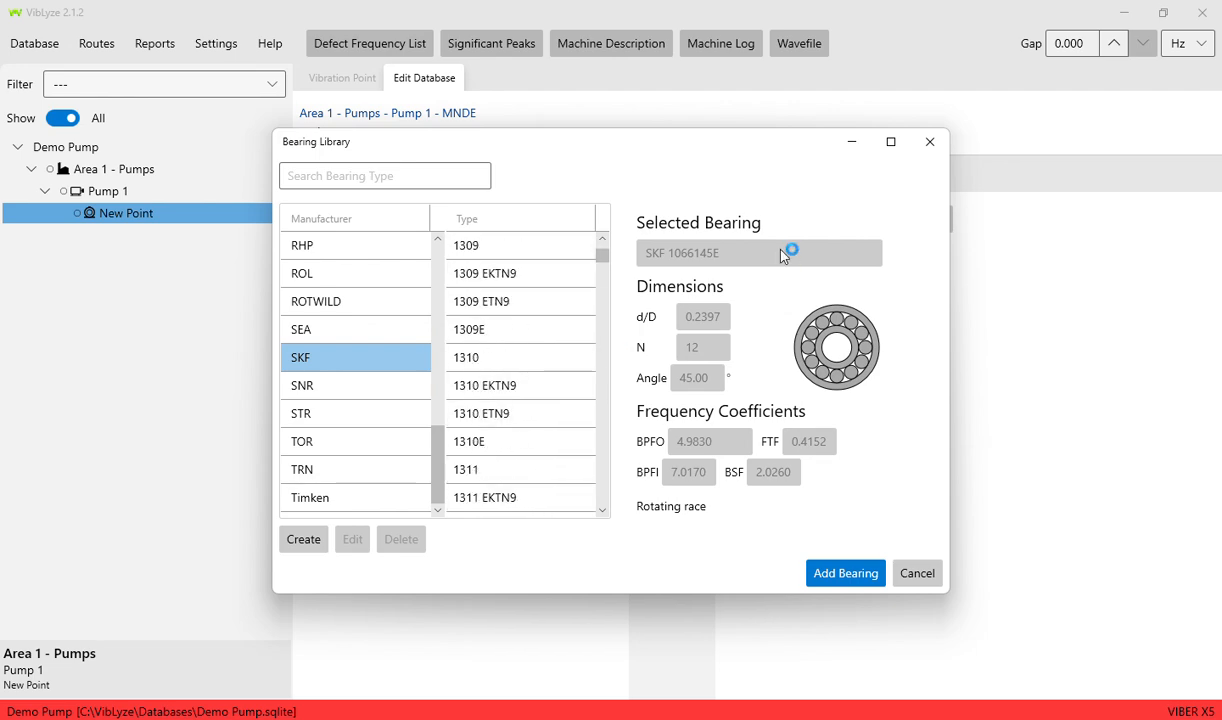
- Assign bearing SKF 1066145E to point MNDE and save the point
left_click(847, 574)
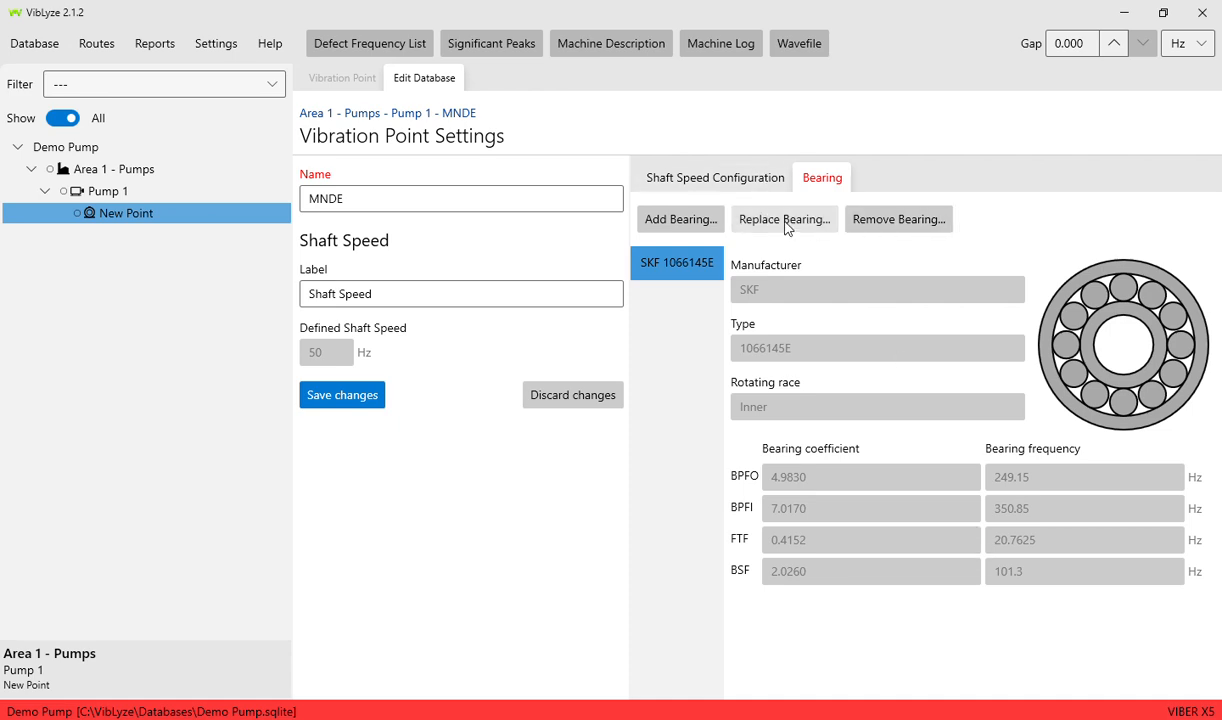
left_click(673, 226)
left_click(368, 394)
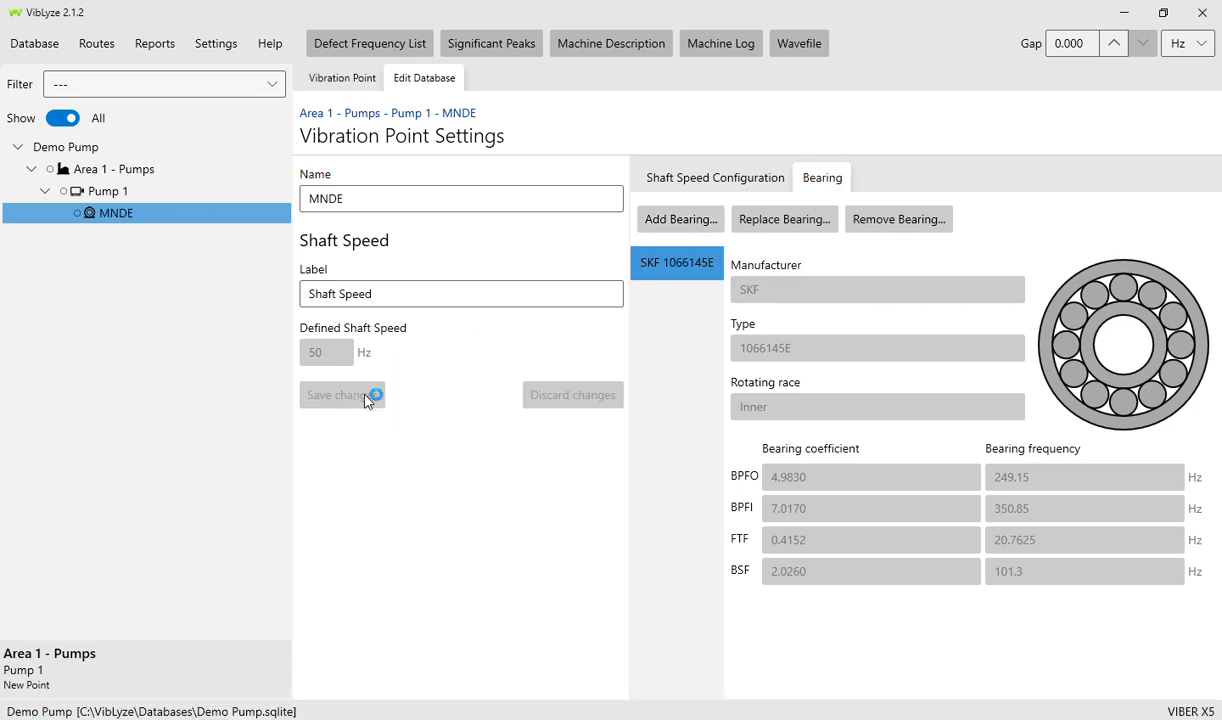
left_click(347, 81)
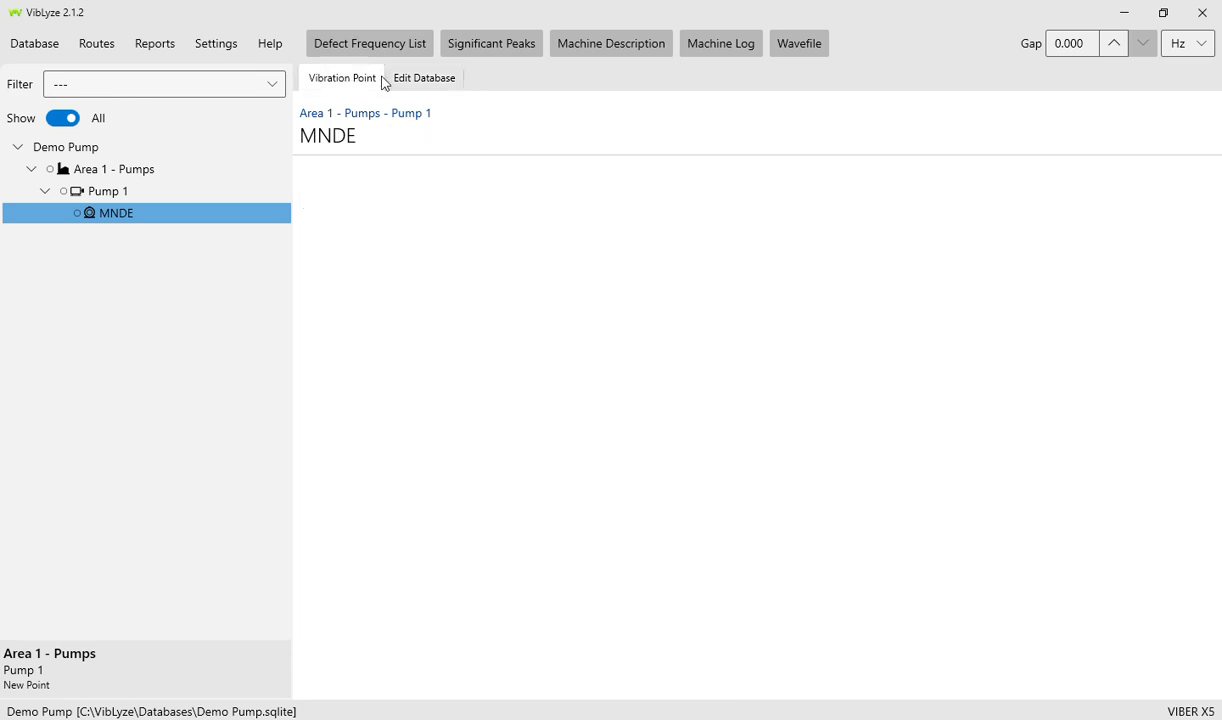
left_click(398, 78)
- Add a direction named 'Horz' under the MNDE point and save it
right_click(113, 214)
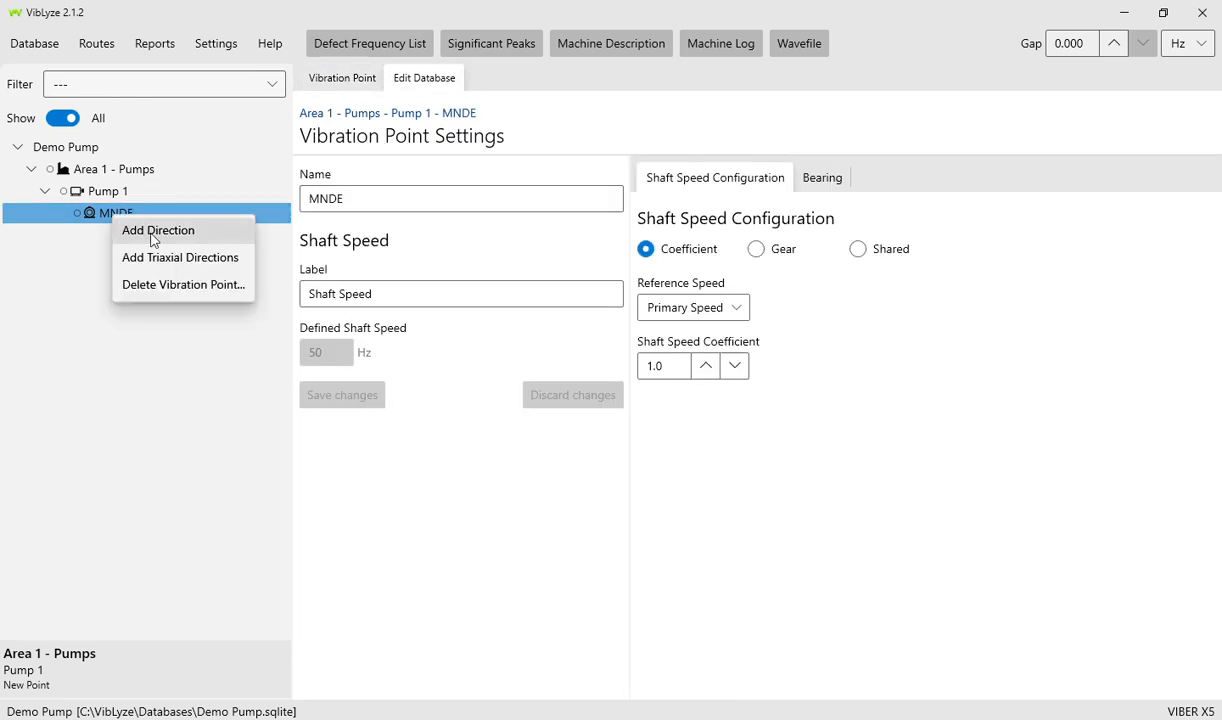
left_click(155, 231)
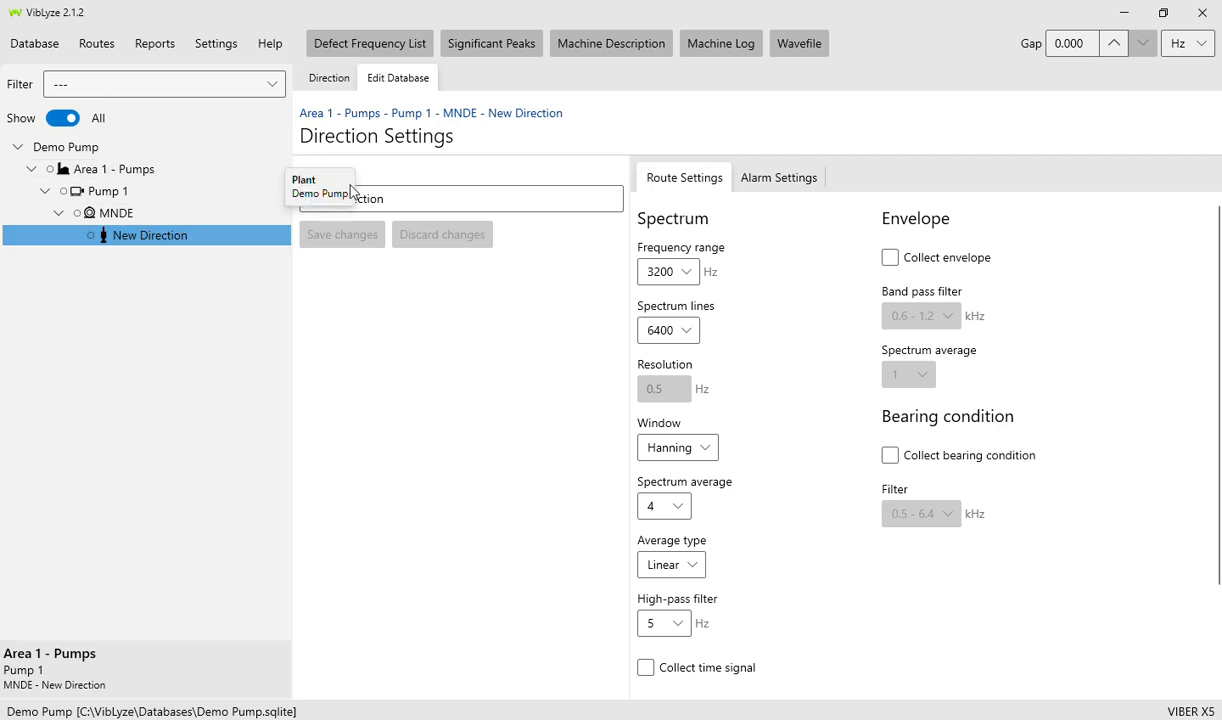
left_click(409, 199)
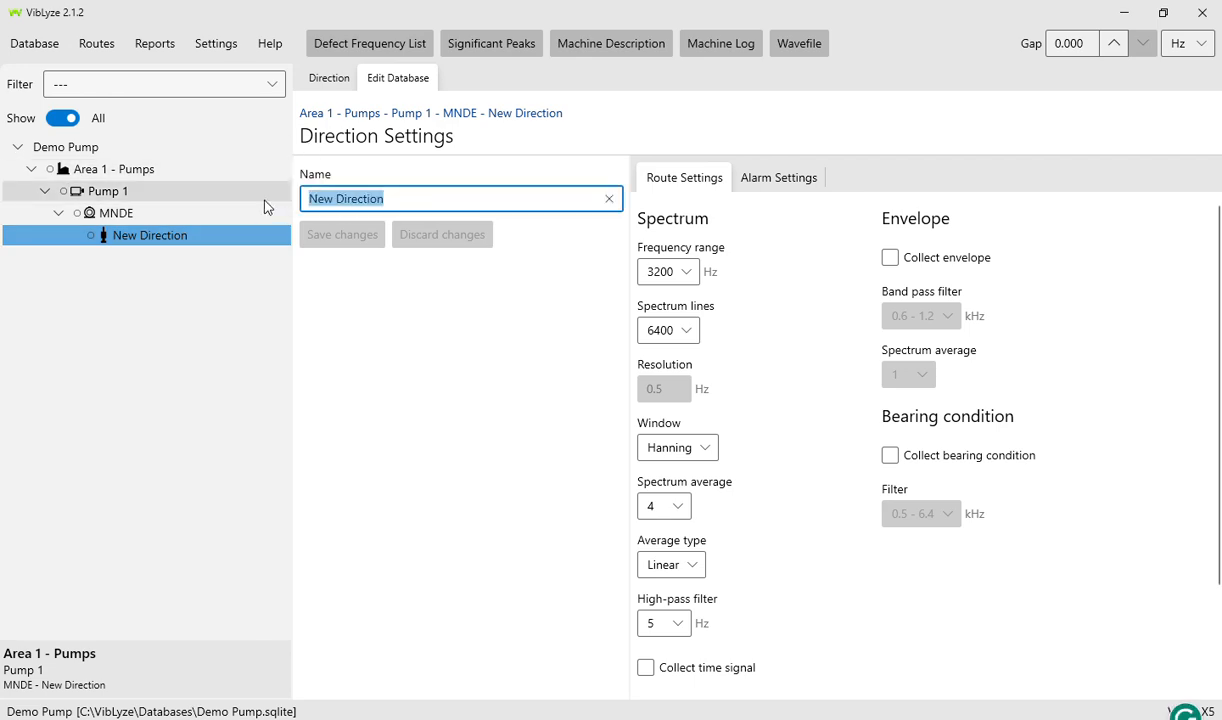
type("H")
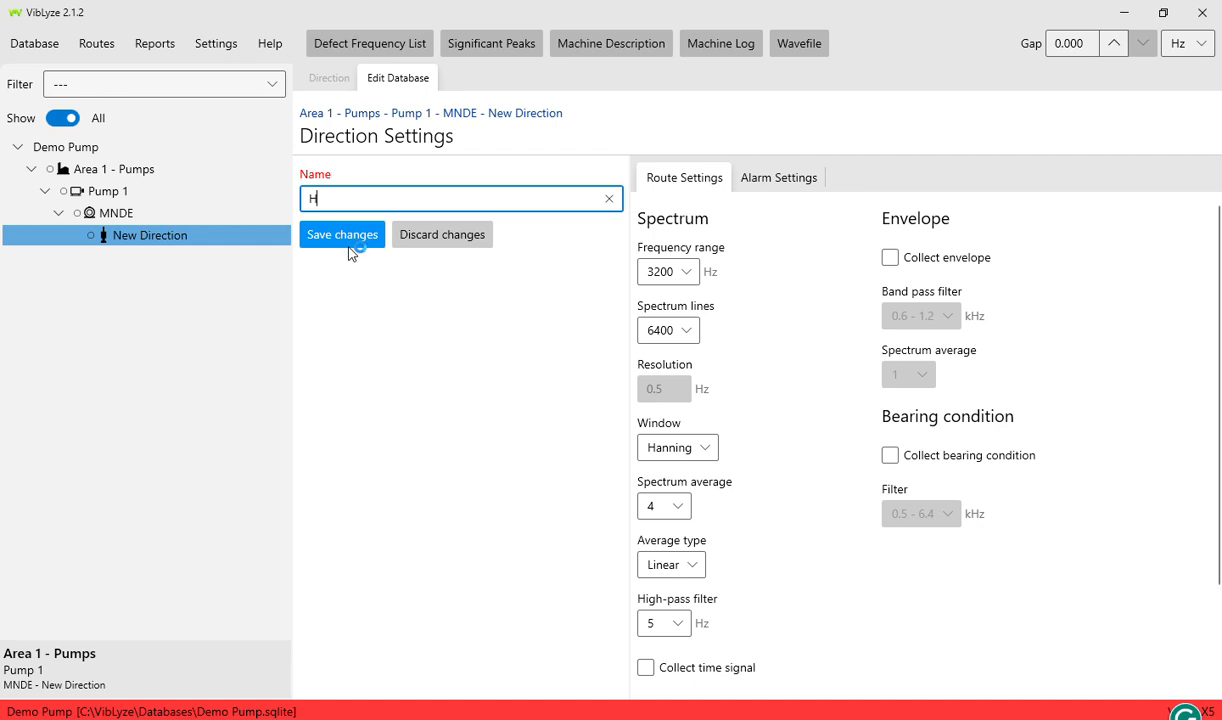
type("or")
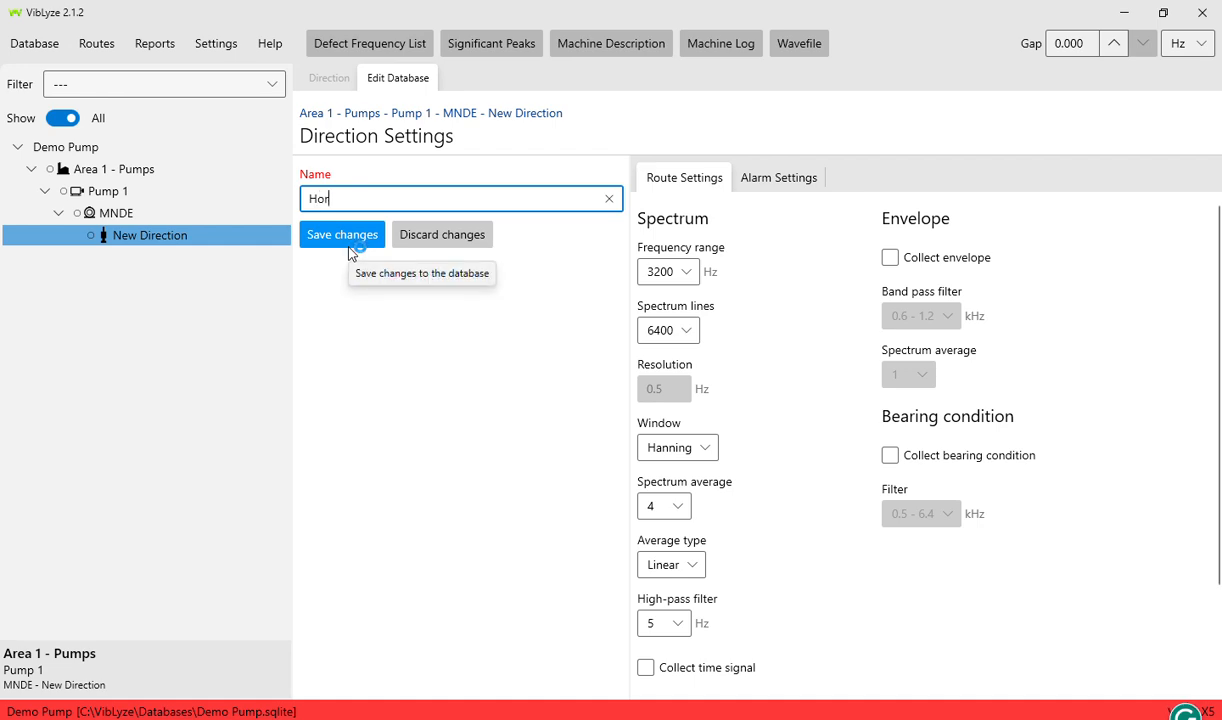
type("z")
left_click(349, 244)
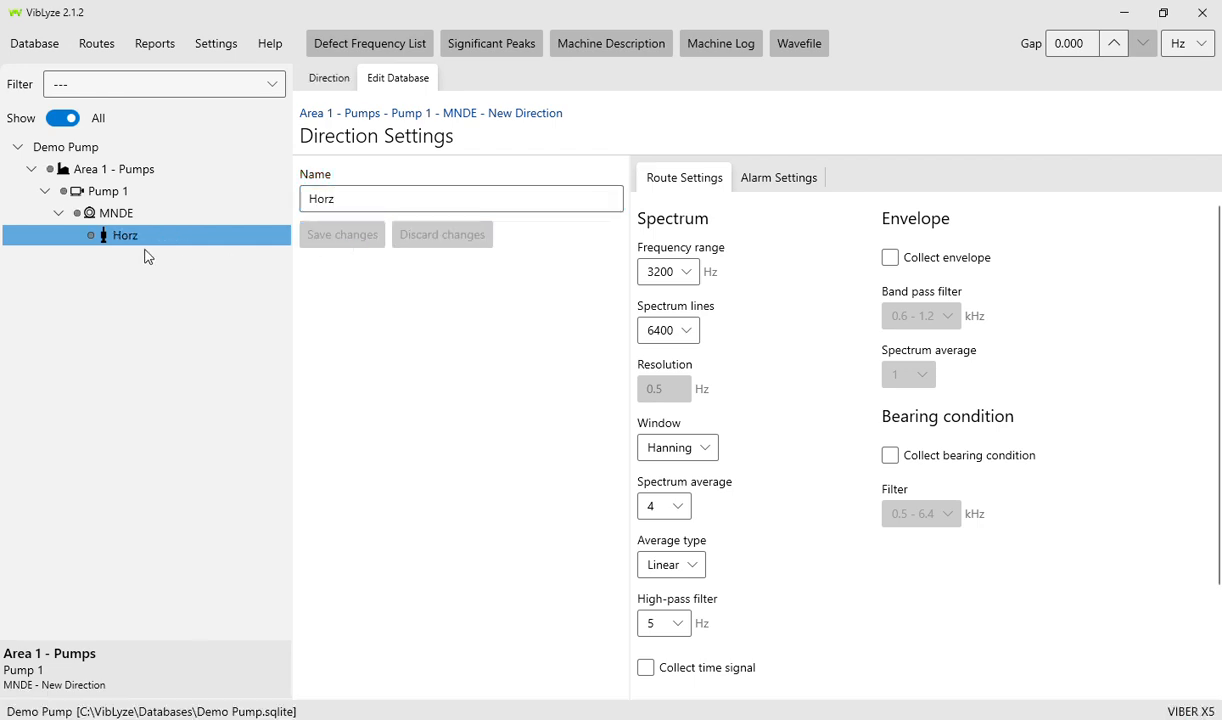
left_click(115, 212)
- Add two more directions under MNDE, named Vert and Axial, saving each
right_click(116, 211)
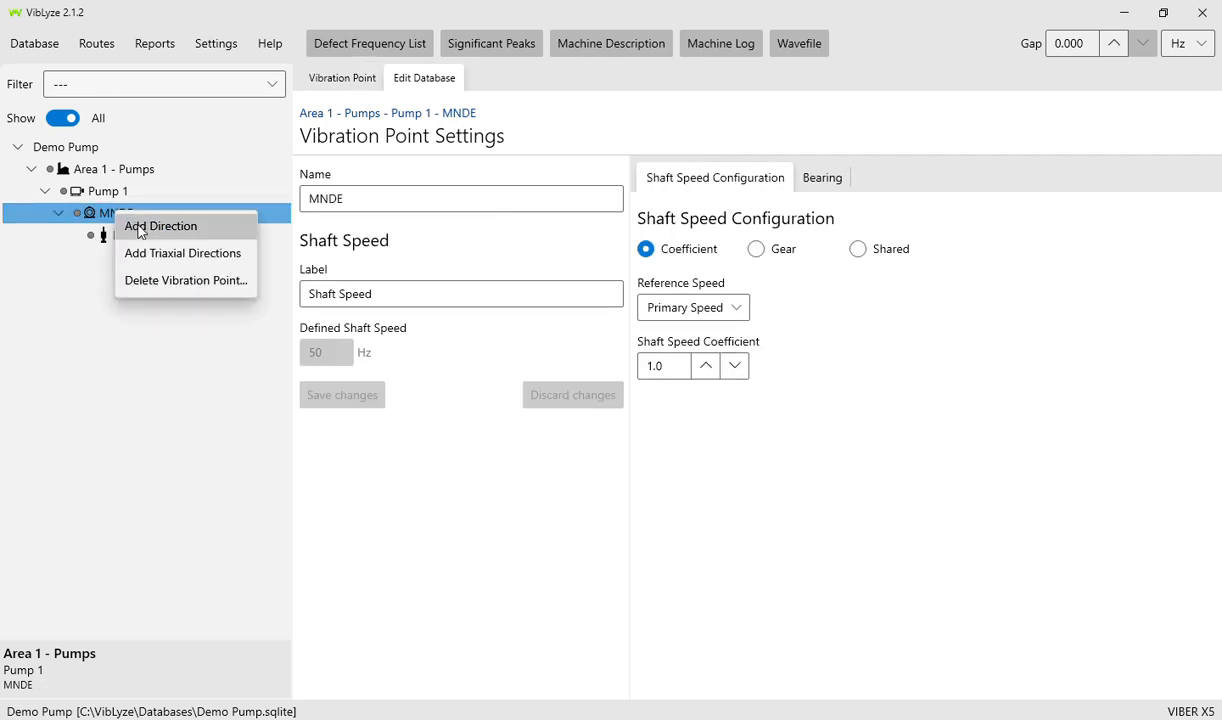
left_click(140, 228)
key("ctrl+shift+Left")
key("ctrl+shift+Left")
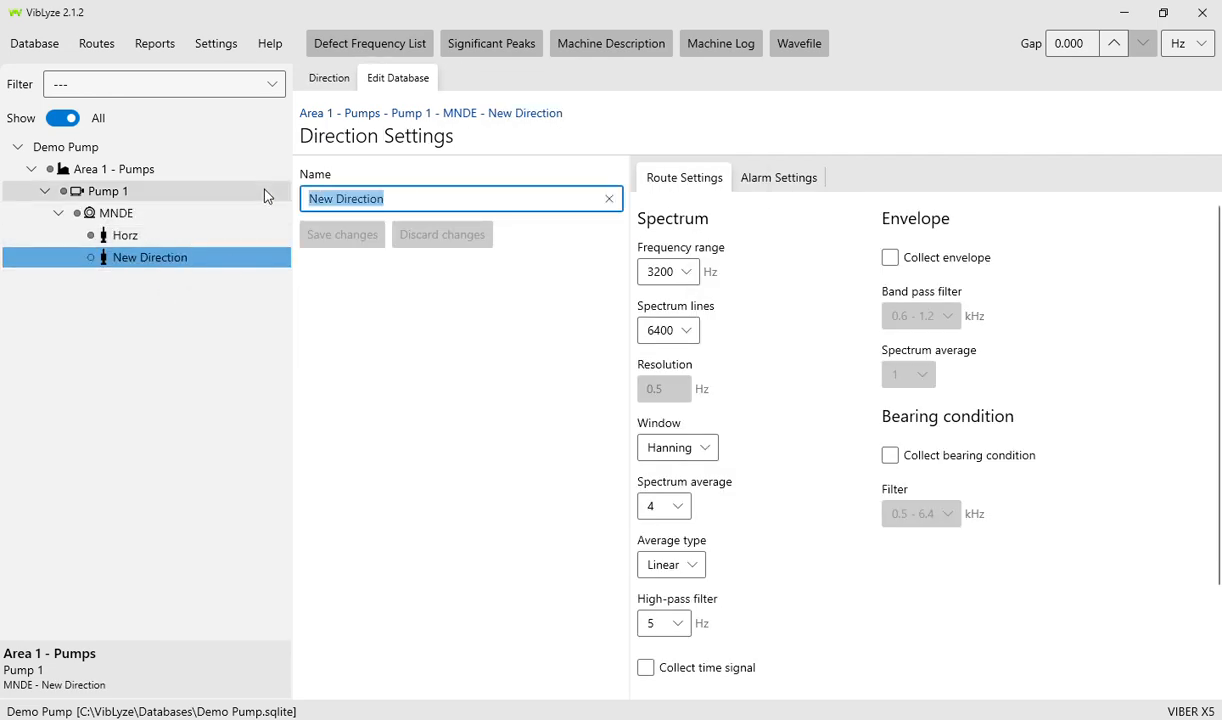
type("Ve")
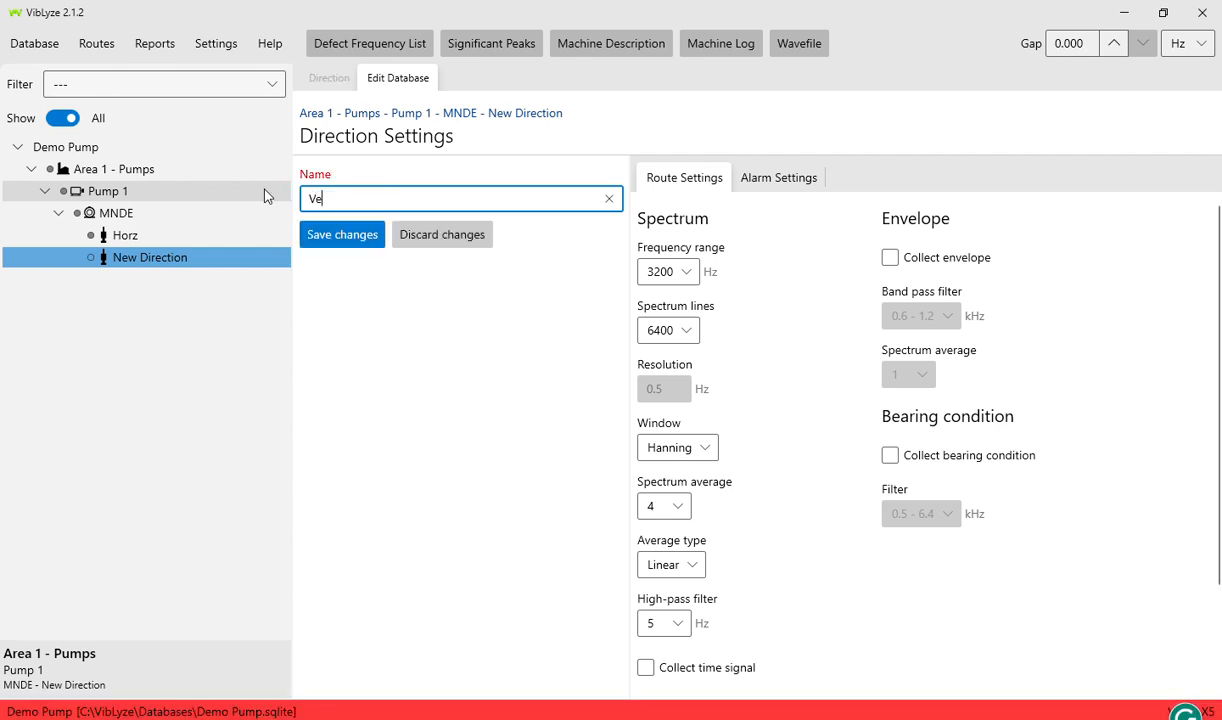
type("rt")
left_click(338, 238)
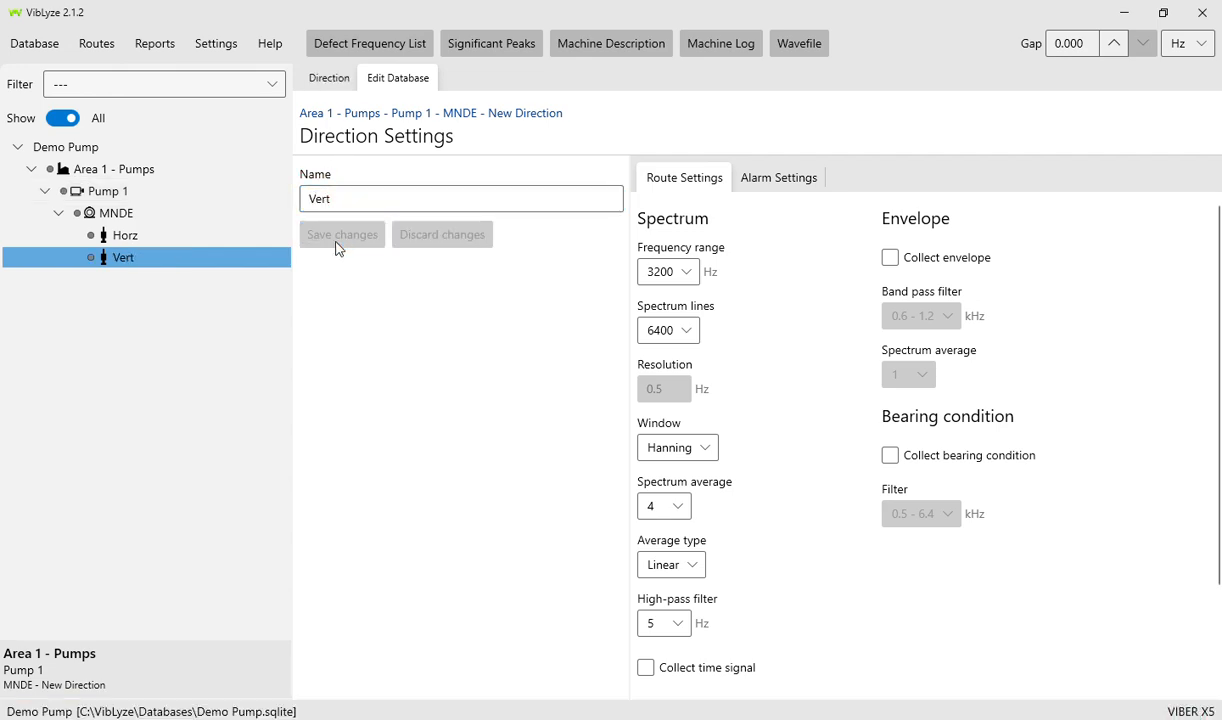
left_click(118, 213)
right_click(103, 210)
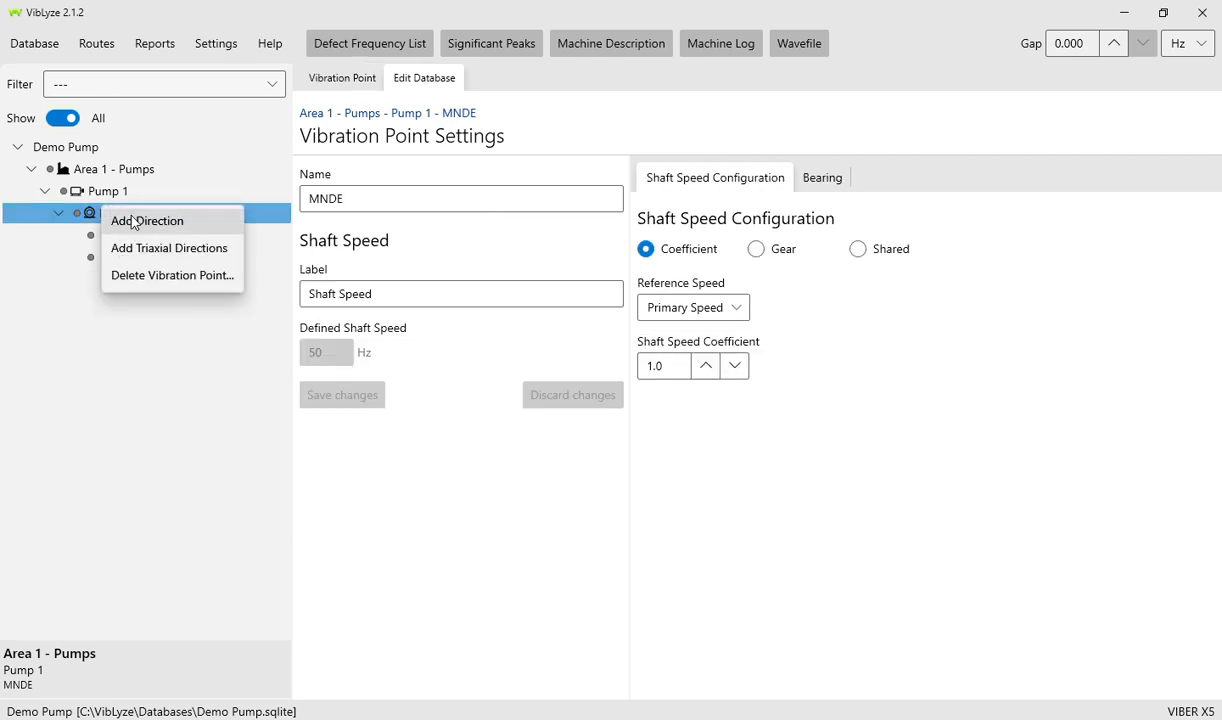
left_click(133, 221)
left_click_drag(386, 197, 281, 199)
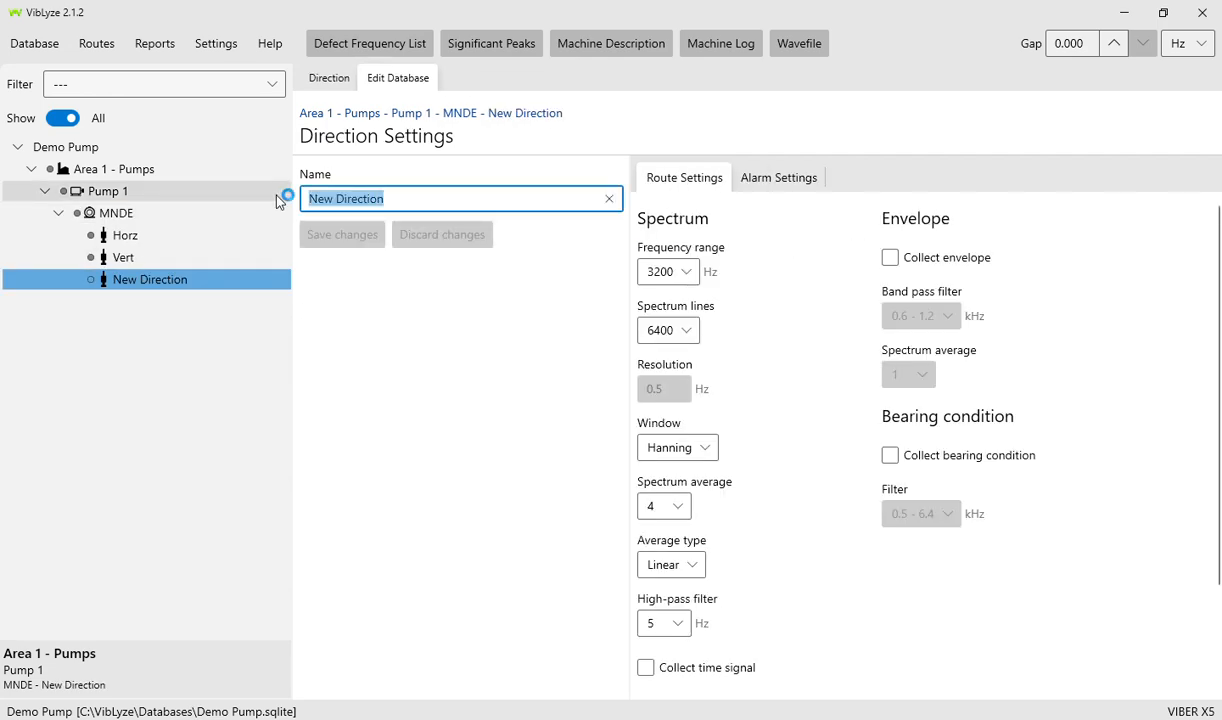
type("Axial")
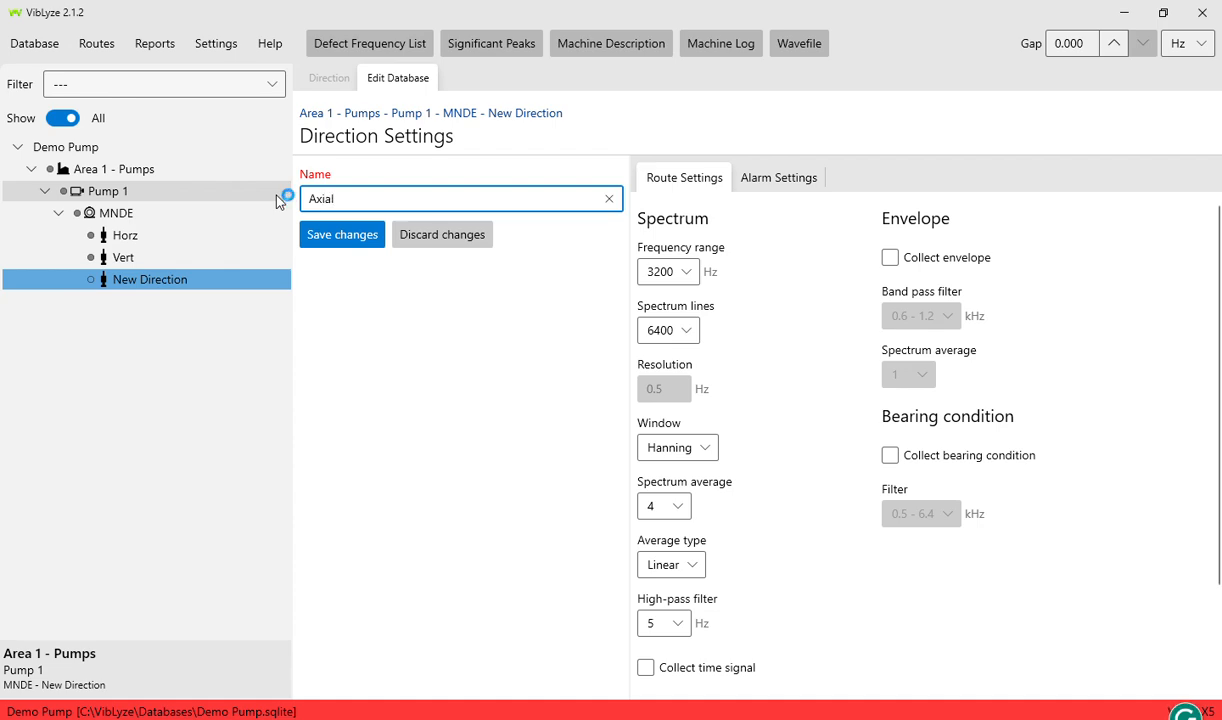
left_click(338, 234)
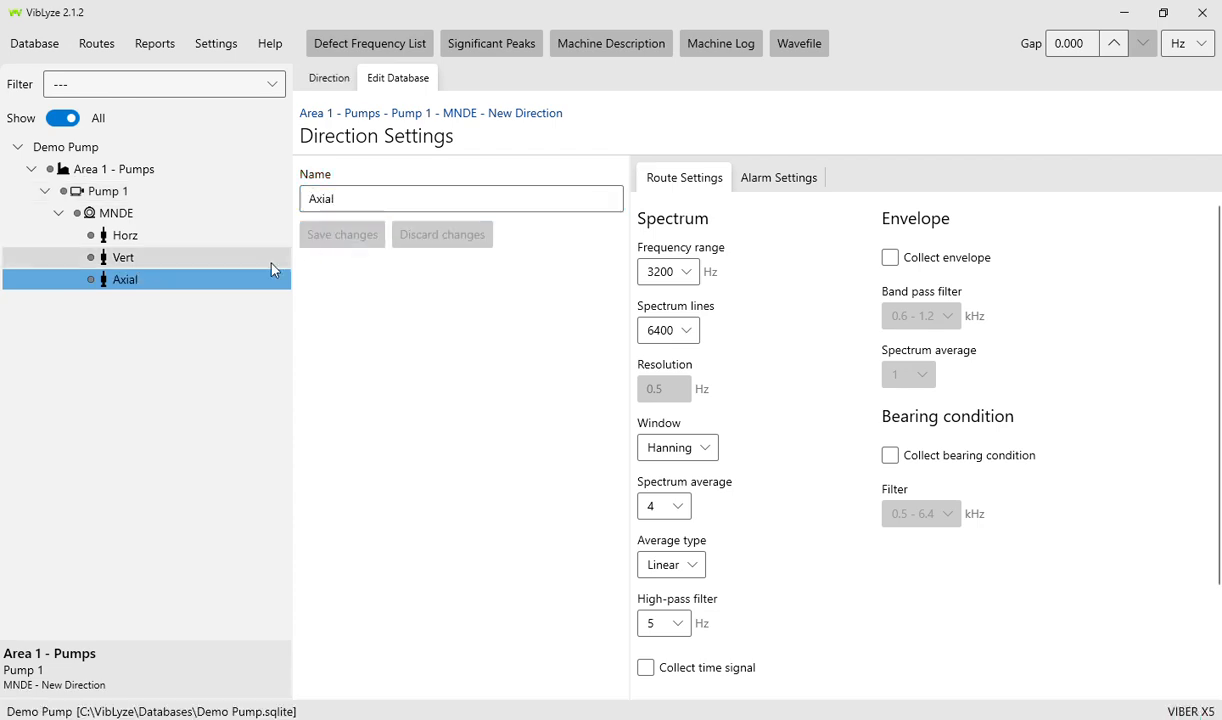
- Open Horz's route settings, keeping the 3200 Hz range and 6400 spectrum lines
left_click(153, 245)
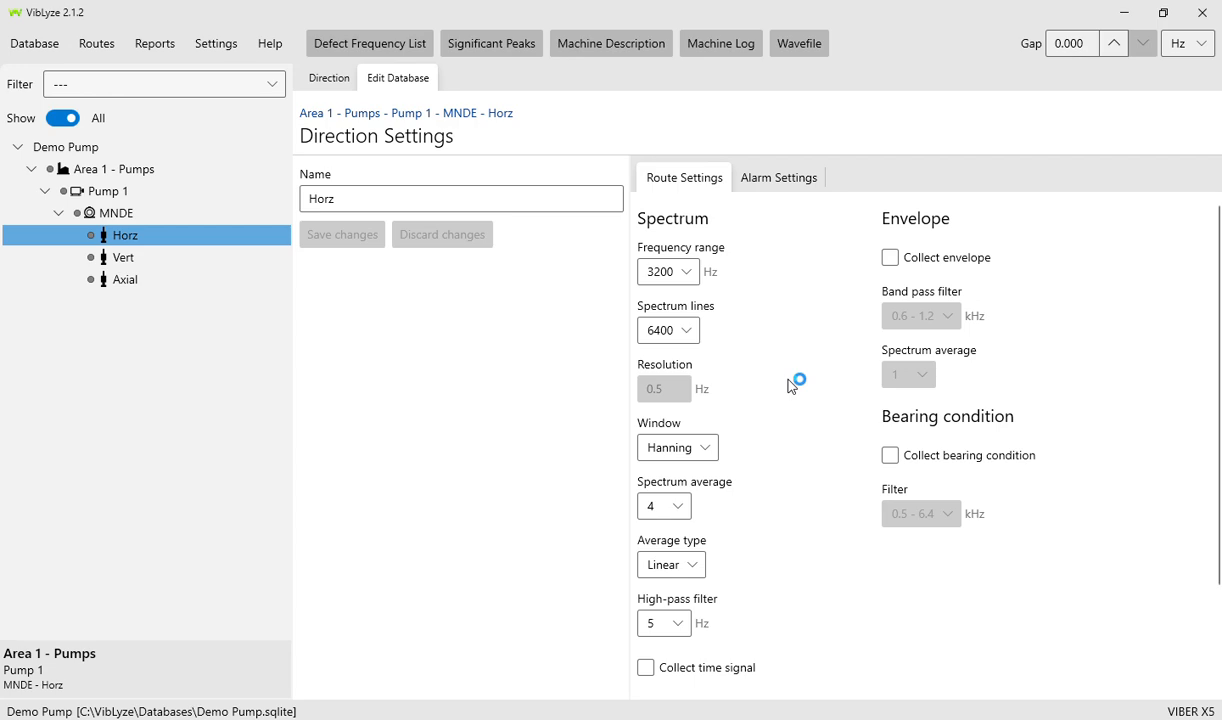
left_click(684, 275)
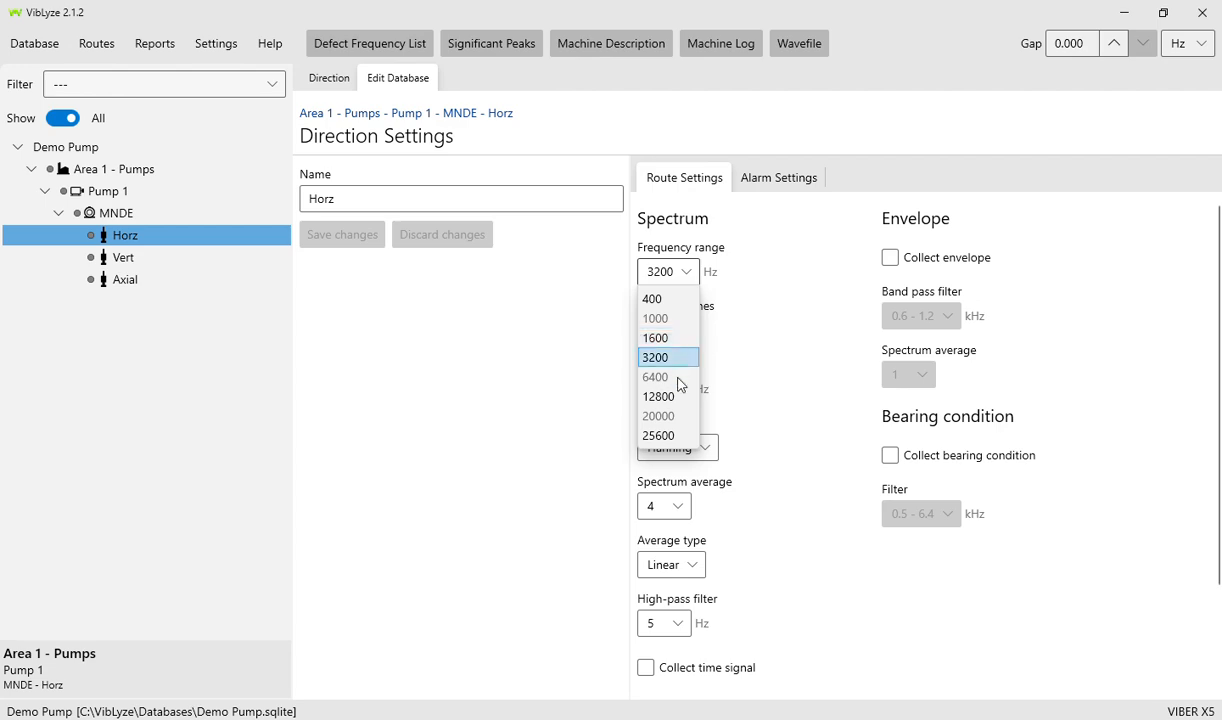
left_click(788, 372)
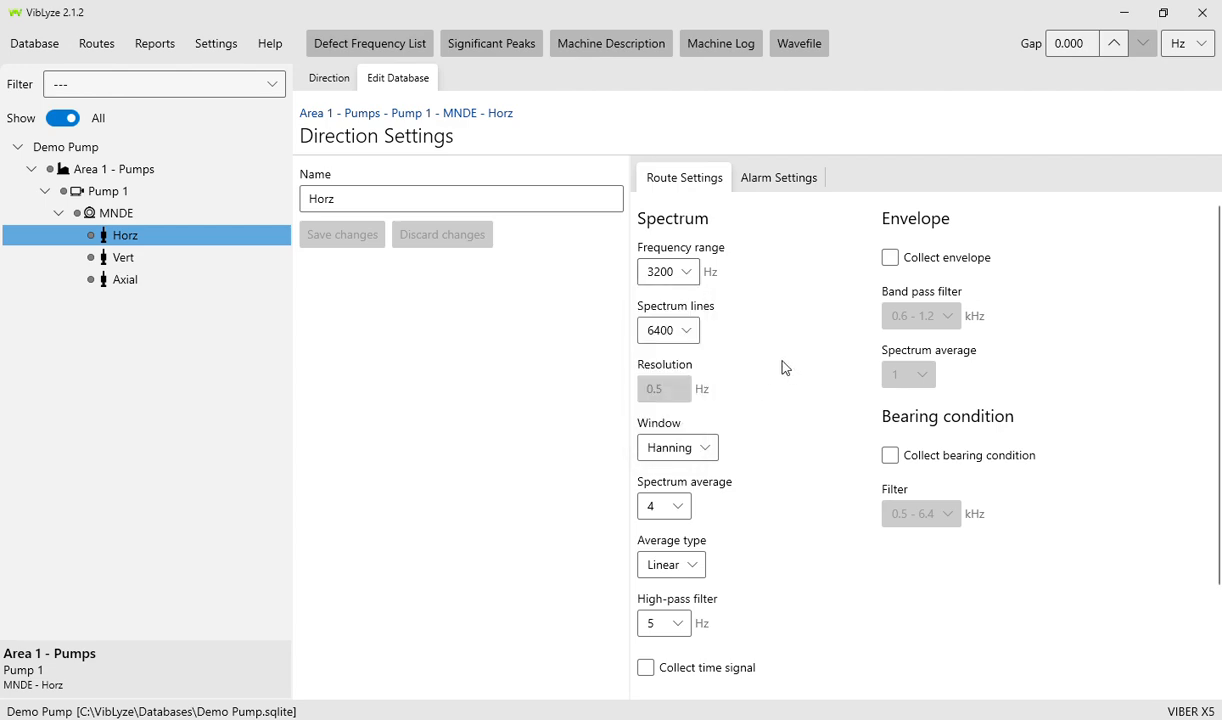
left_click(688, 333)
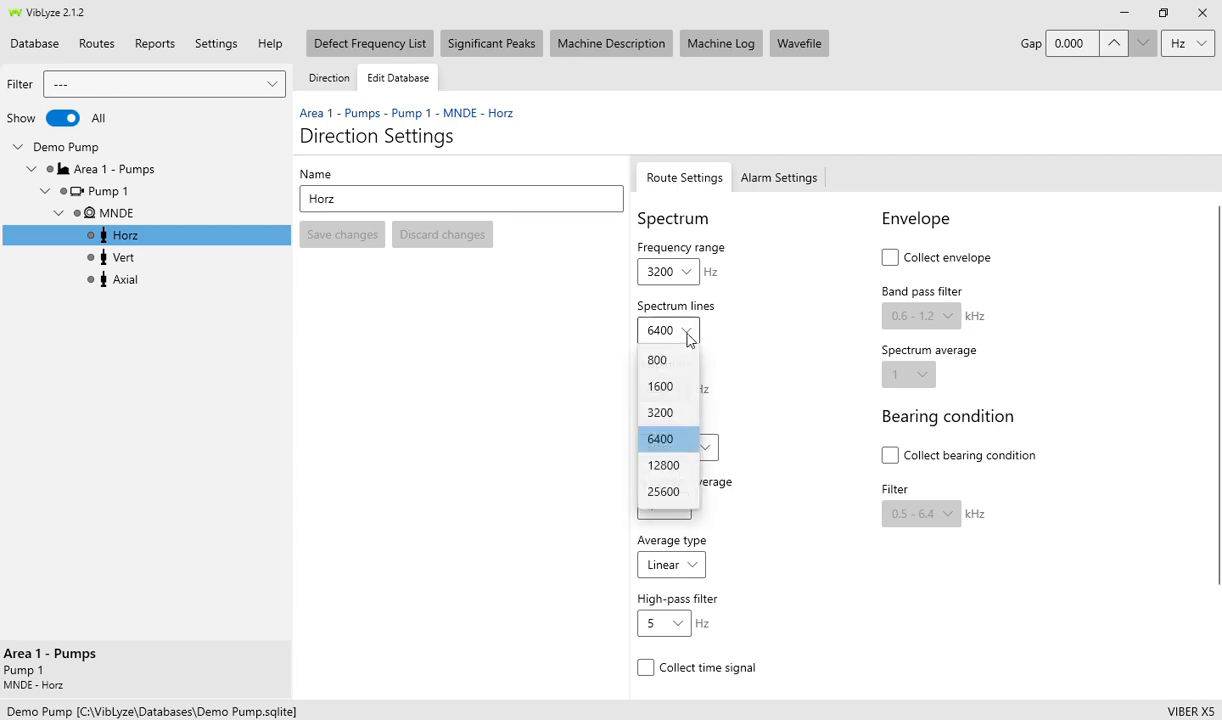
left_click(757, 366)
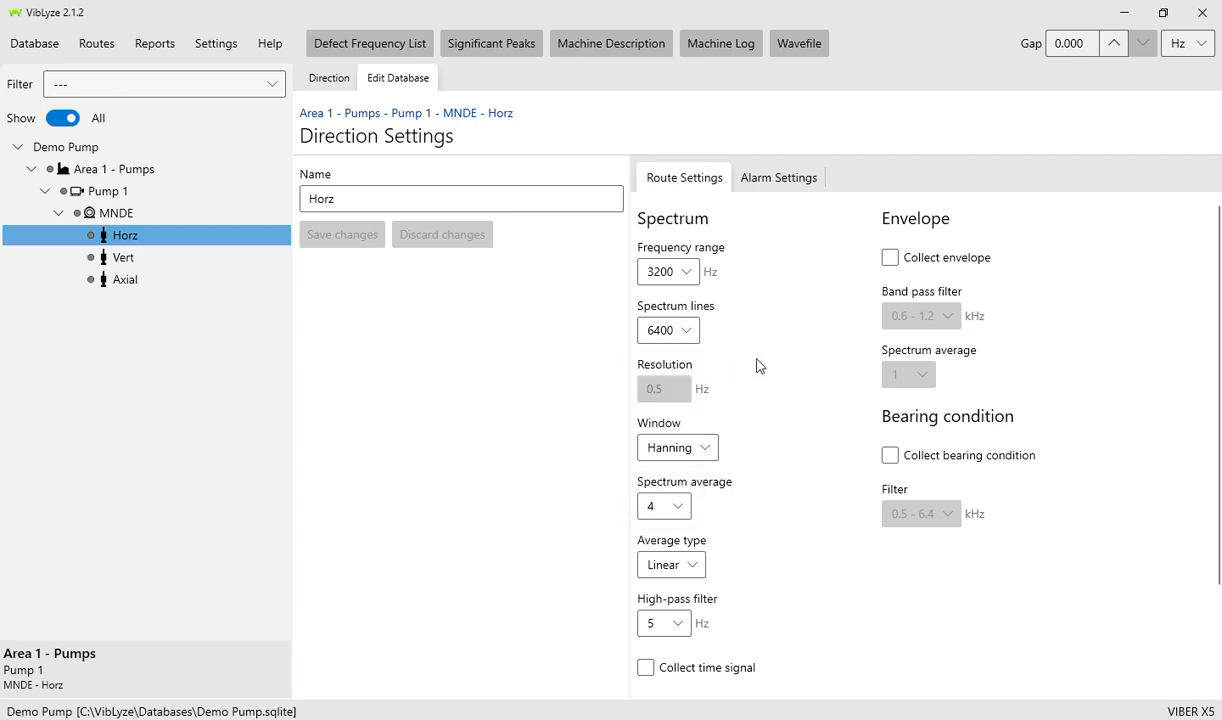
- Keep Hanning window and Linear averaging, tick Collect envelope, and view Alarm Settings
left_click(704, 448)
left_click(790, 434)
left_click(690, 570)
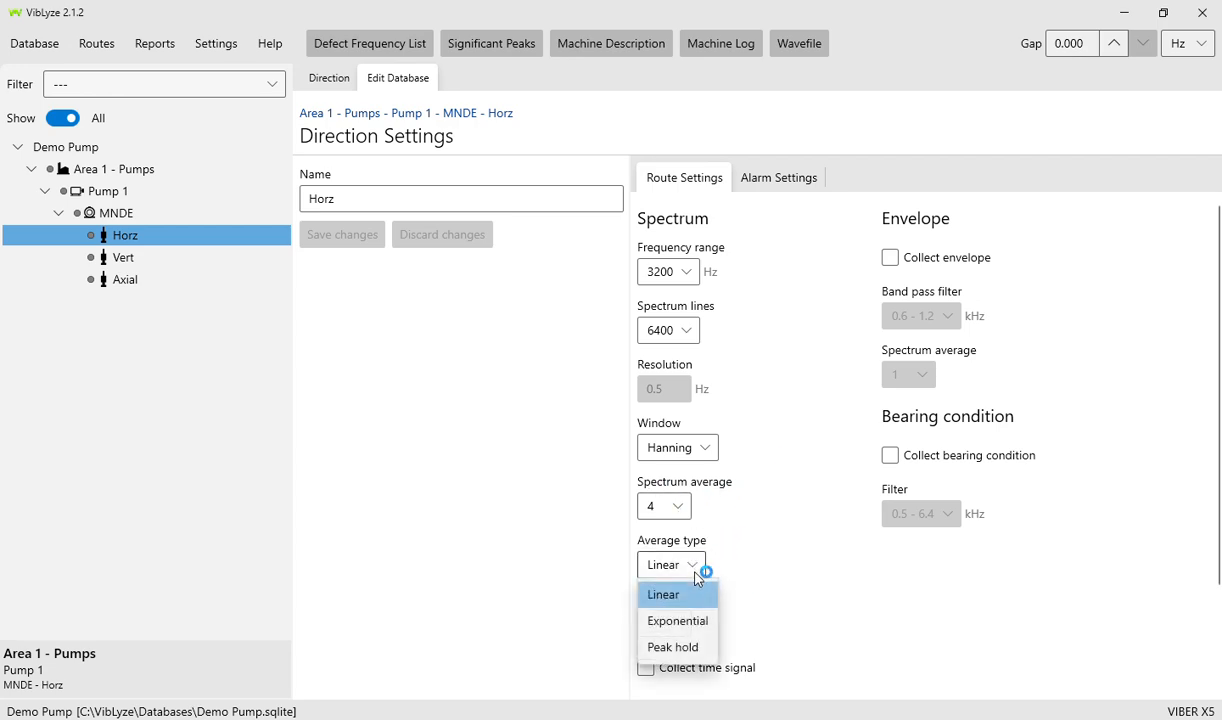
left_click(795, 583)
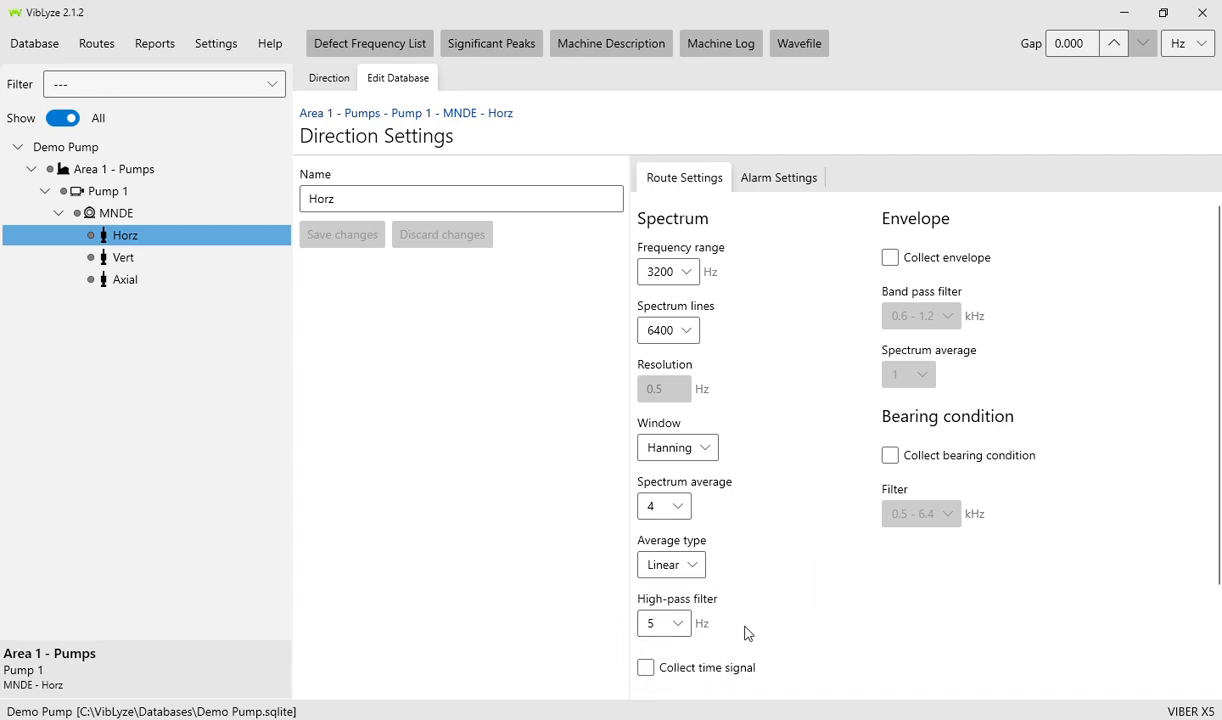
left_click(889, 257)
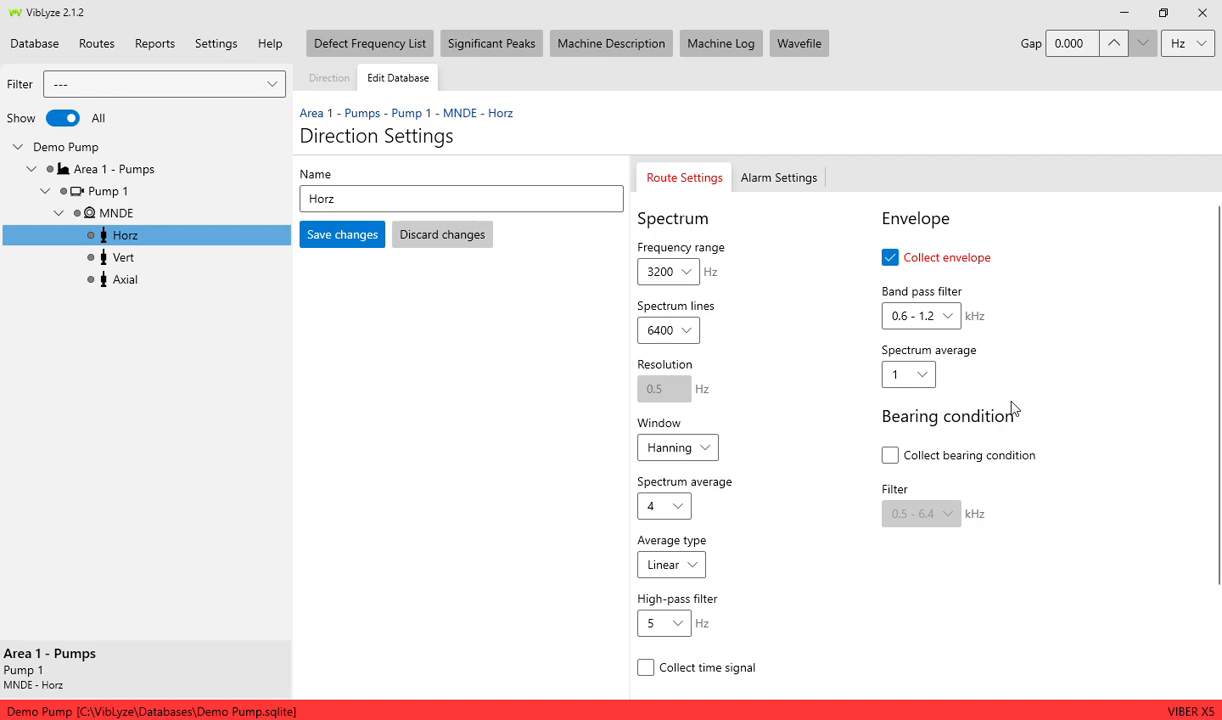
left_click(794, 184)
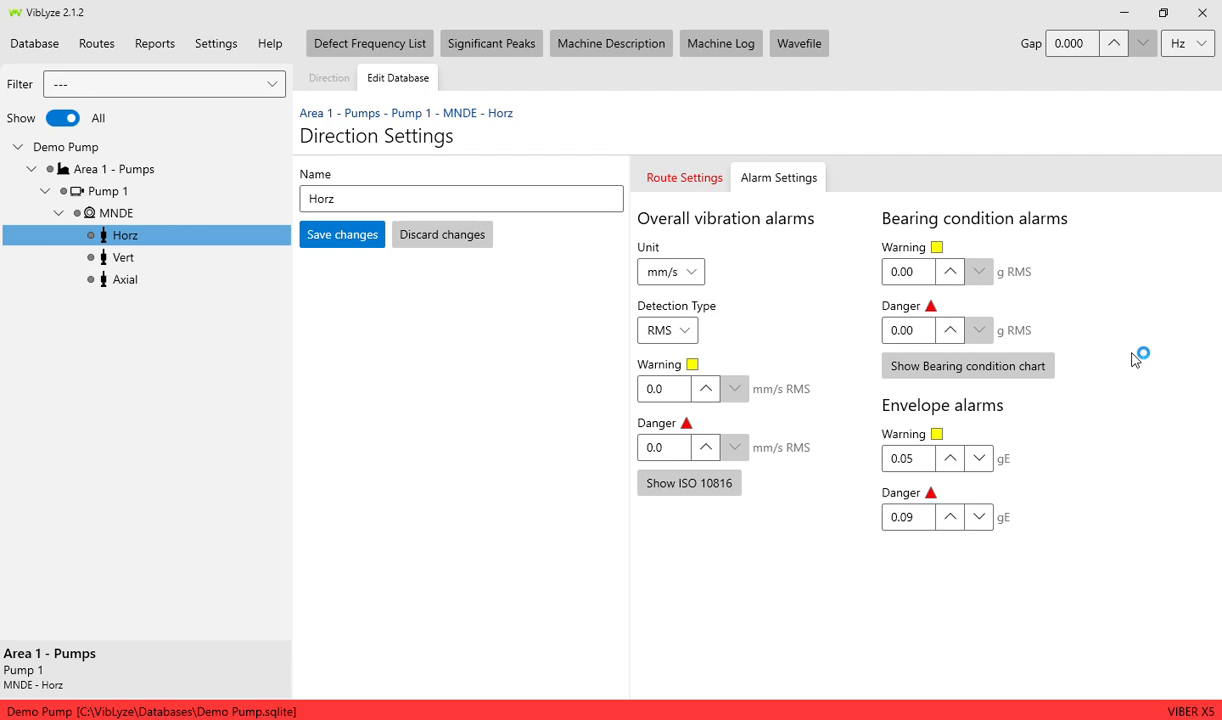
- Keep overall alarms at mm/s RMS and save Horz's route settings with envelope collection
left_click(694, 276)
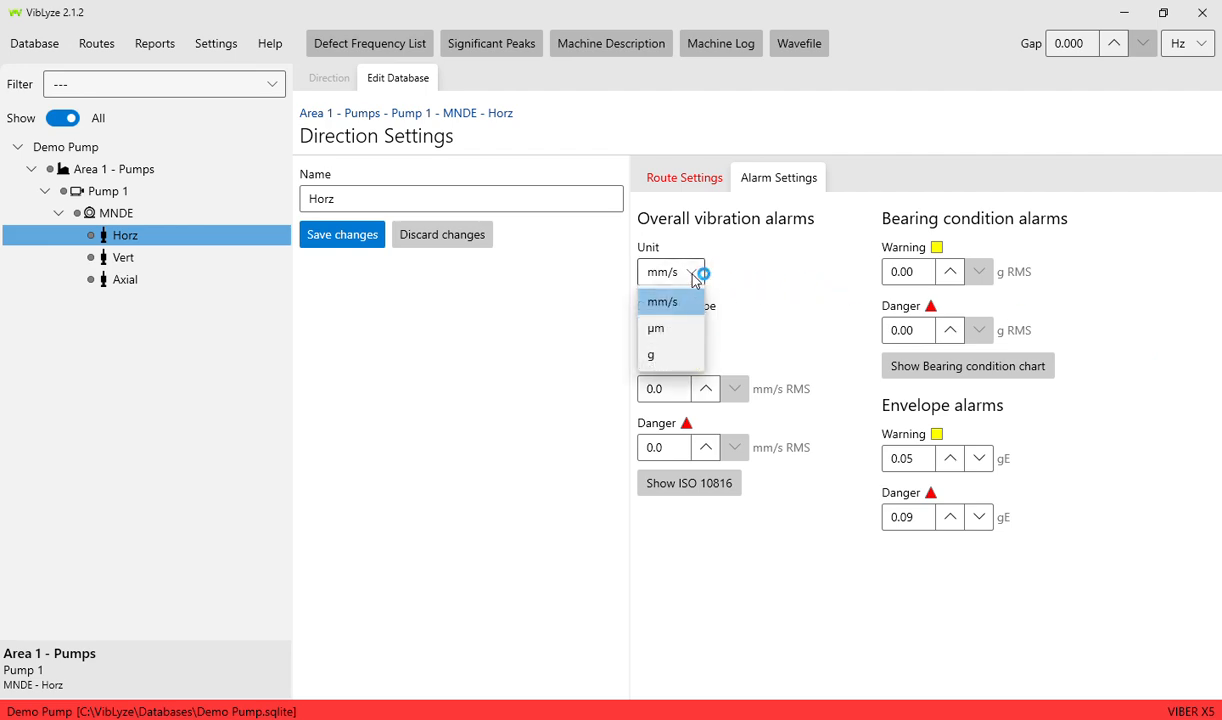
left_click(696, 275)
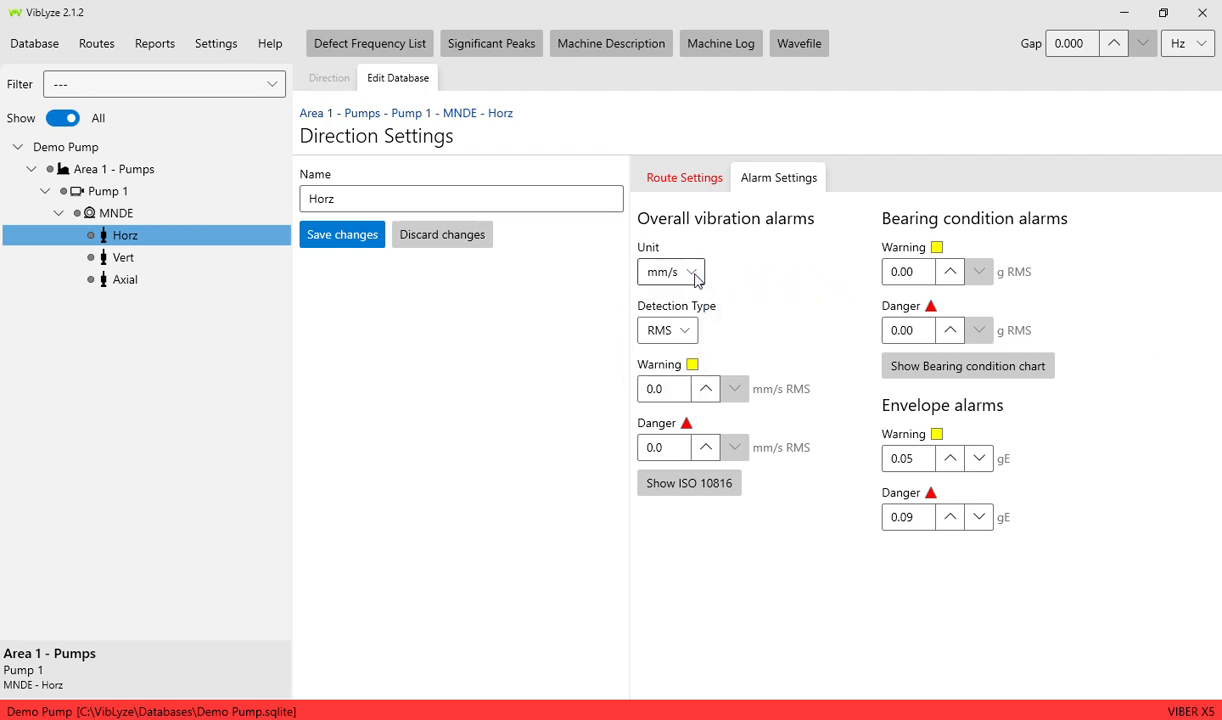
left_click(686, 335)
left_click(686, 336)
left_click(679, 186)
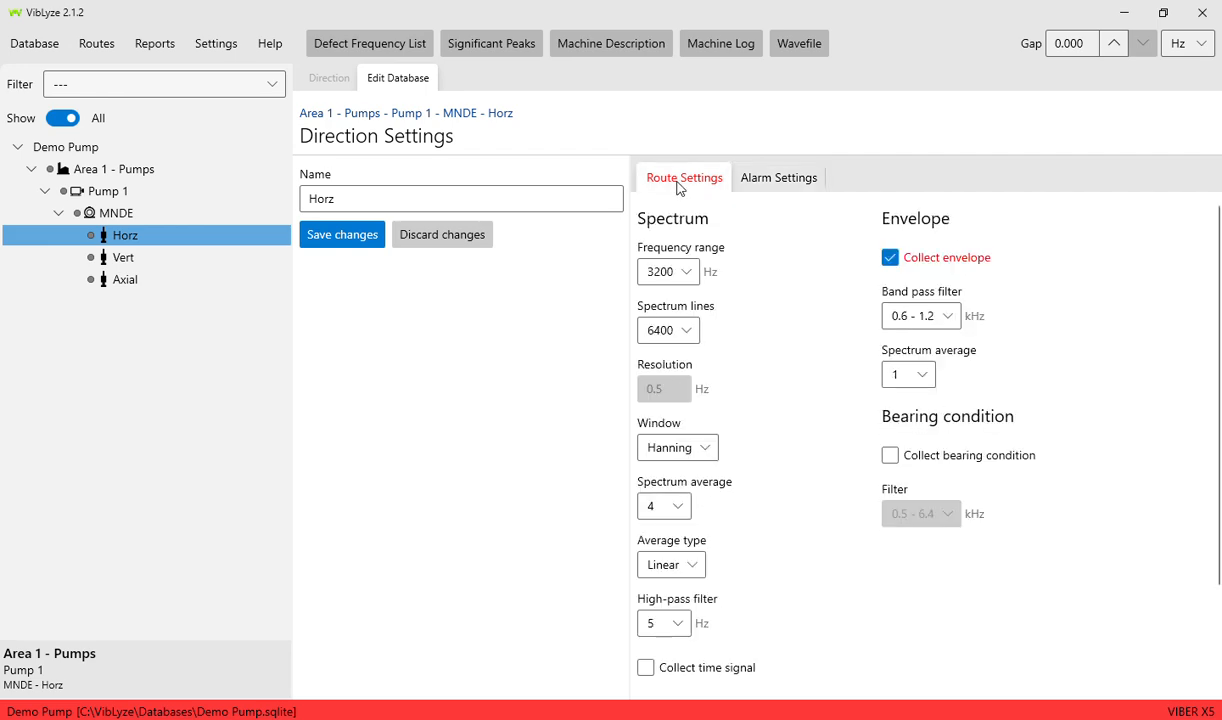
left_click(340, 238)
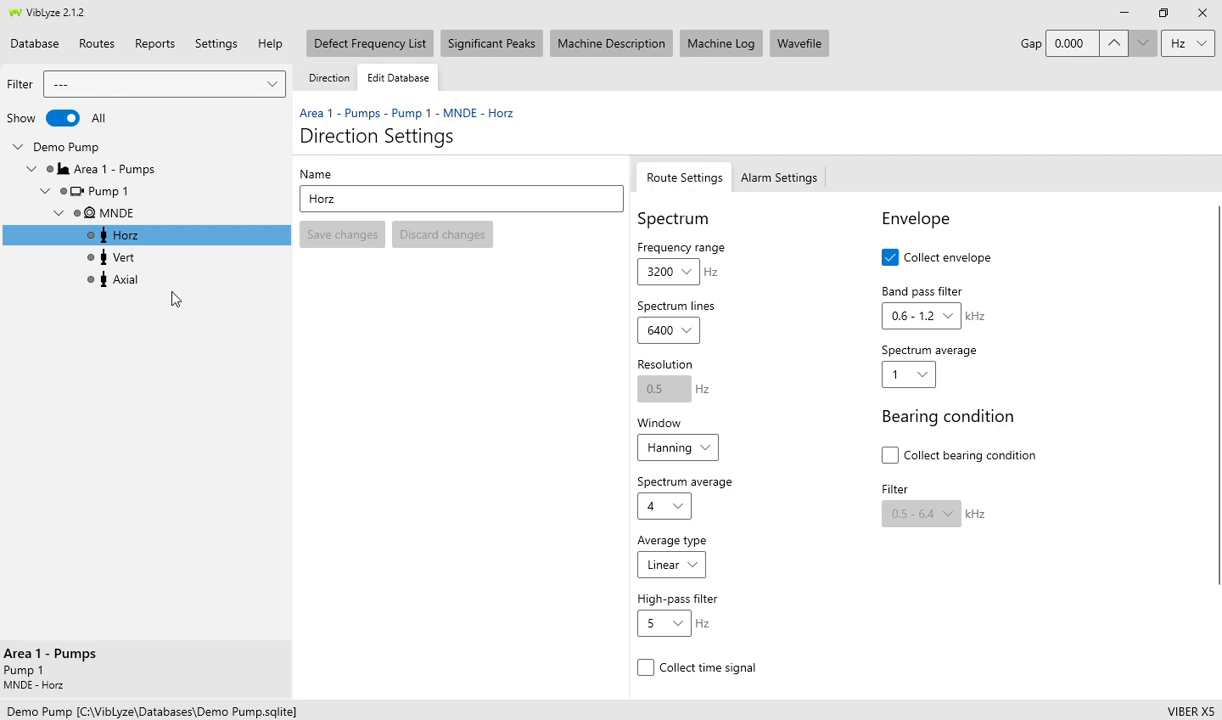
- Collapse the MNDE point so its directions are hidden in the tree
left_click(110, 216)
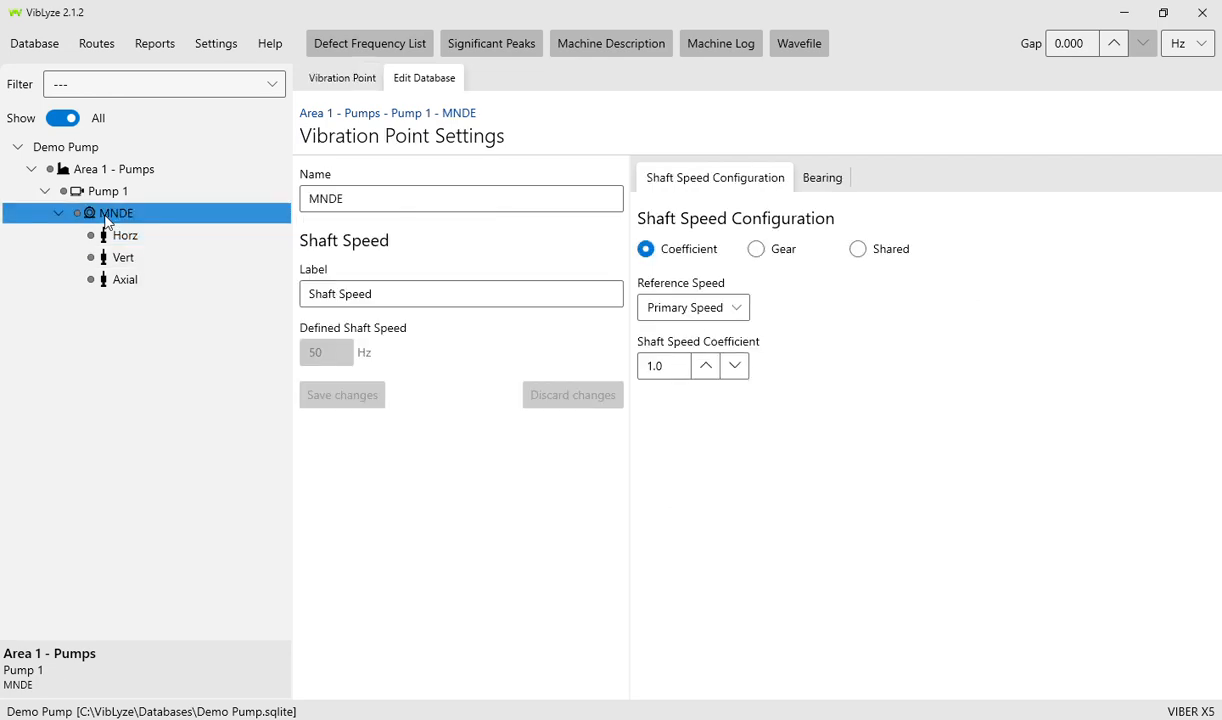
right_click(108, 221)
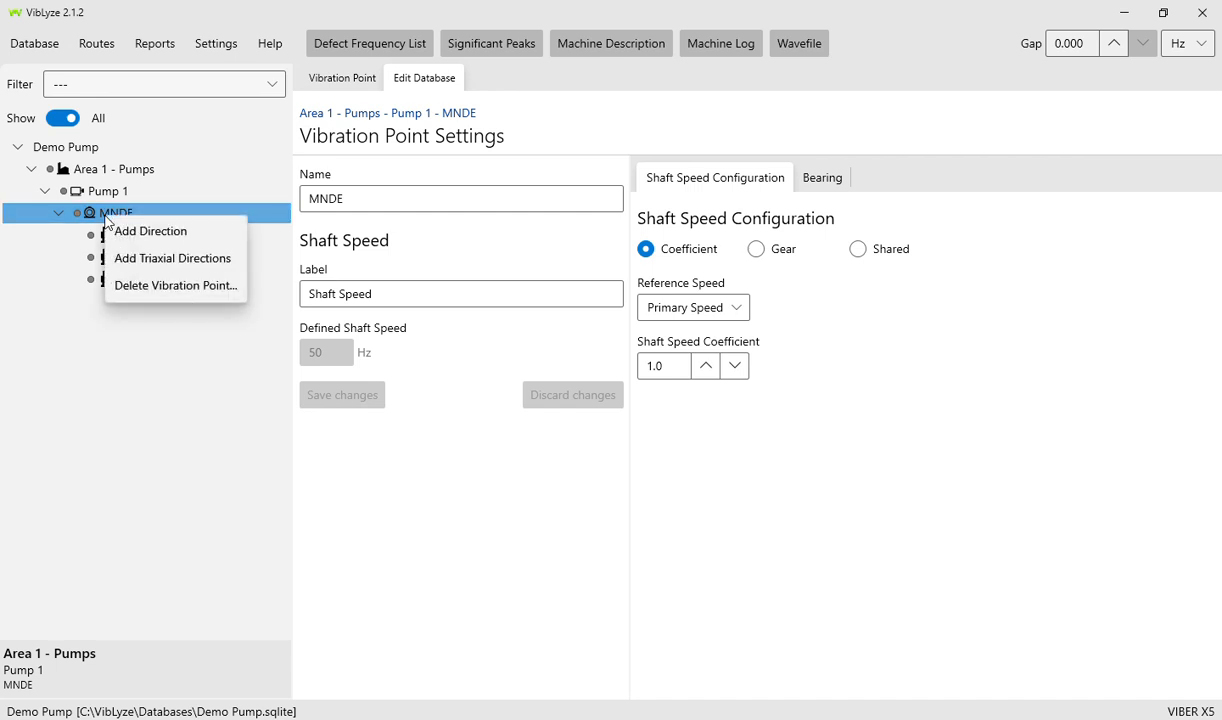
right_click(105, 215)
right_click(103, 212)
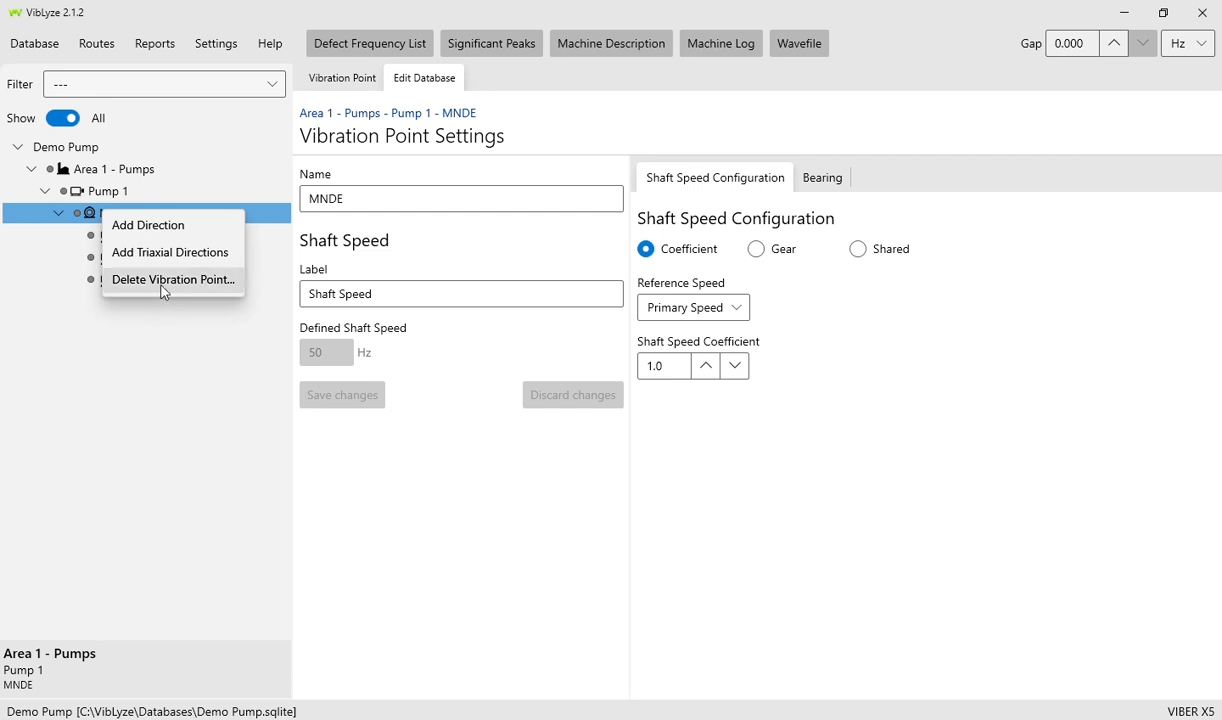
left_click(149, 338)
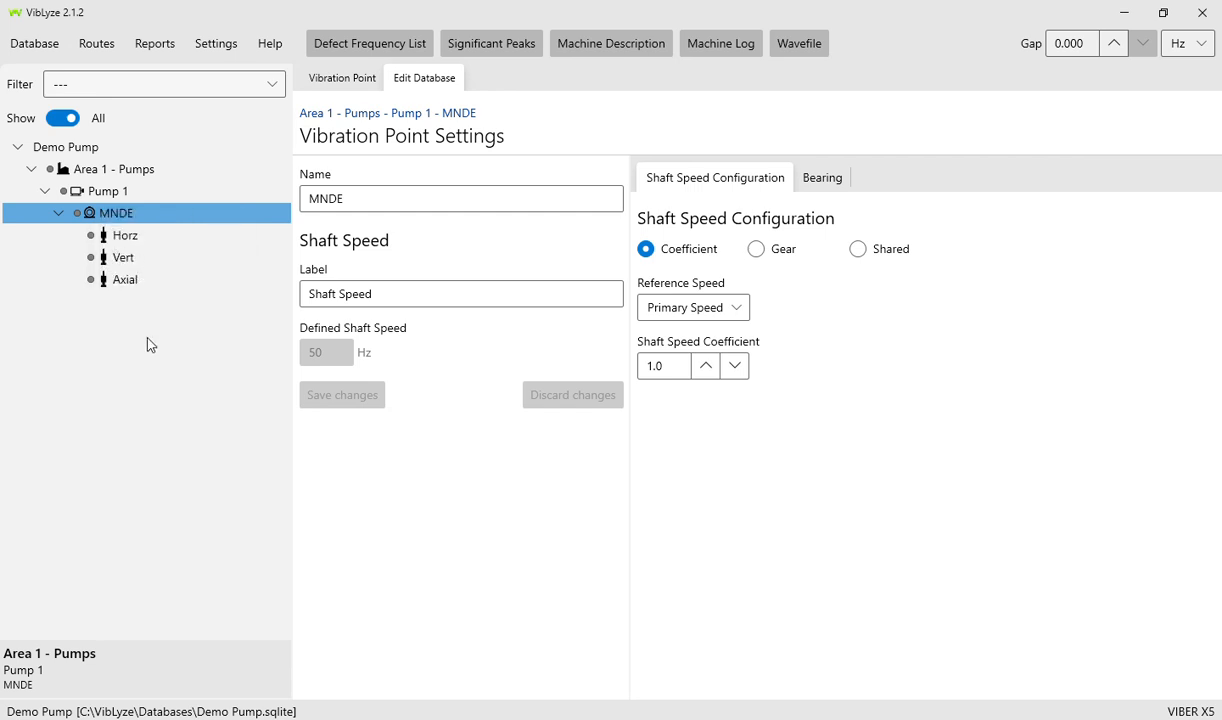
double_click(96, 215)
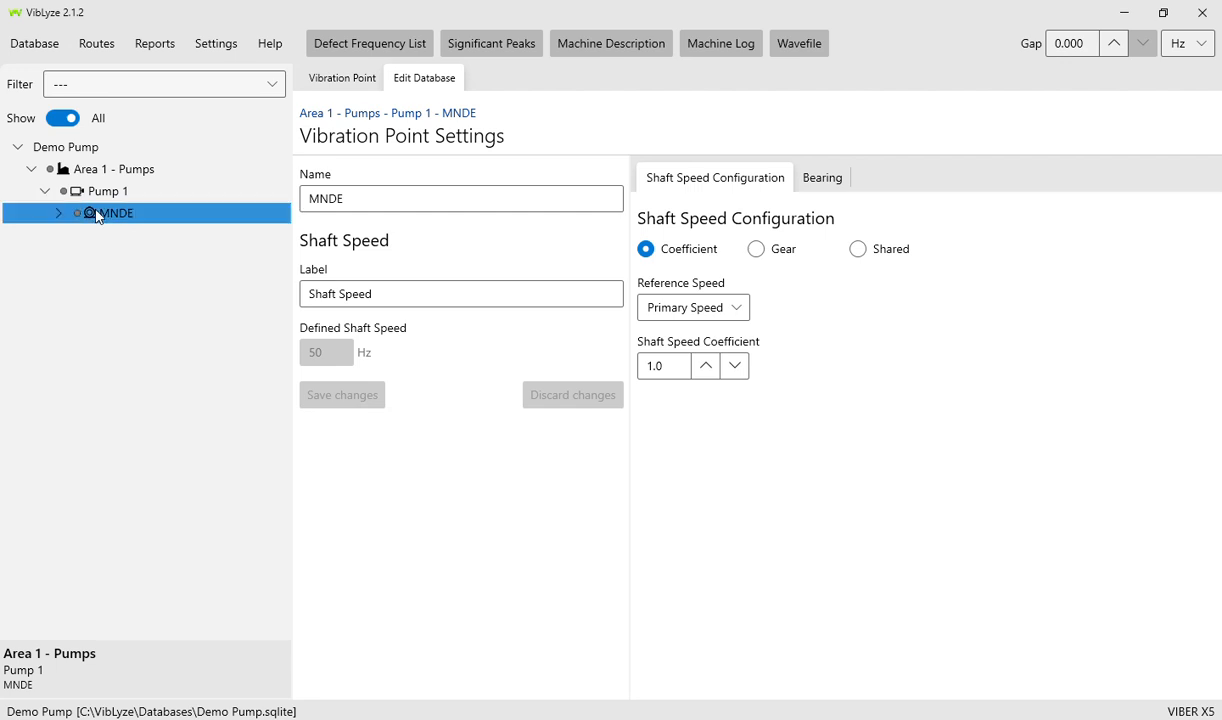
- Bring up the context menu for Pump 1
right_click(97, 194)
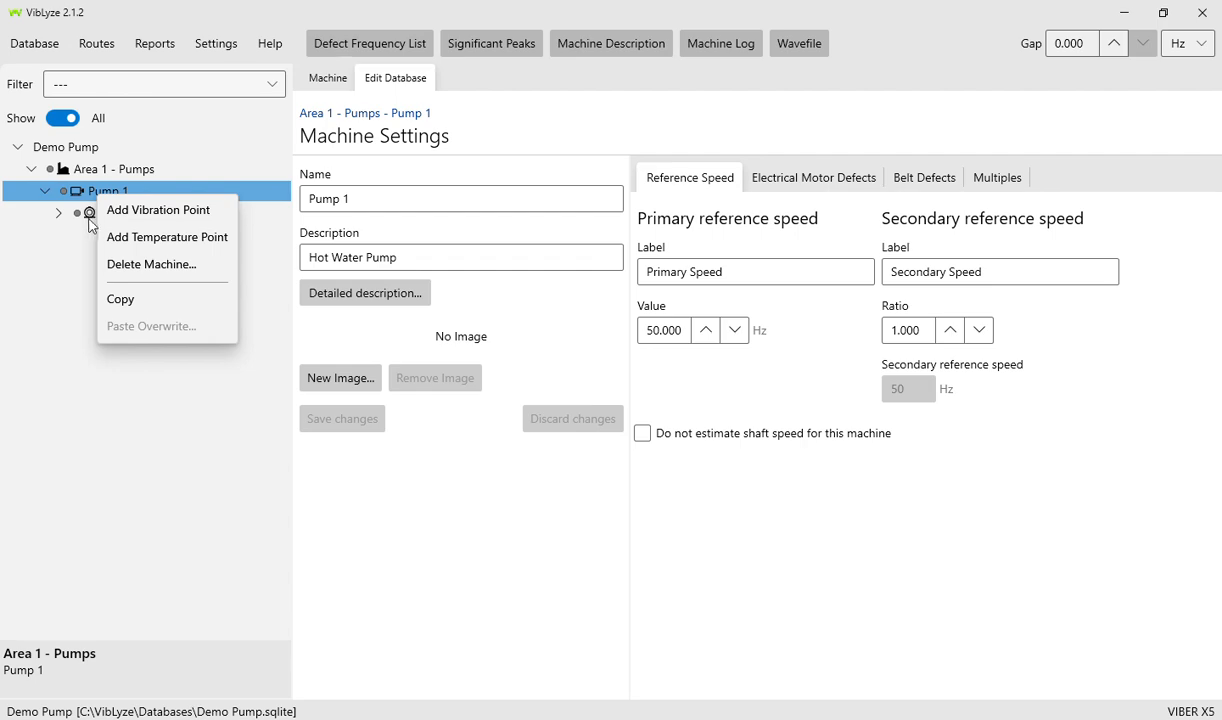
left_click(85, 214)
right_click(83, 215)
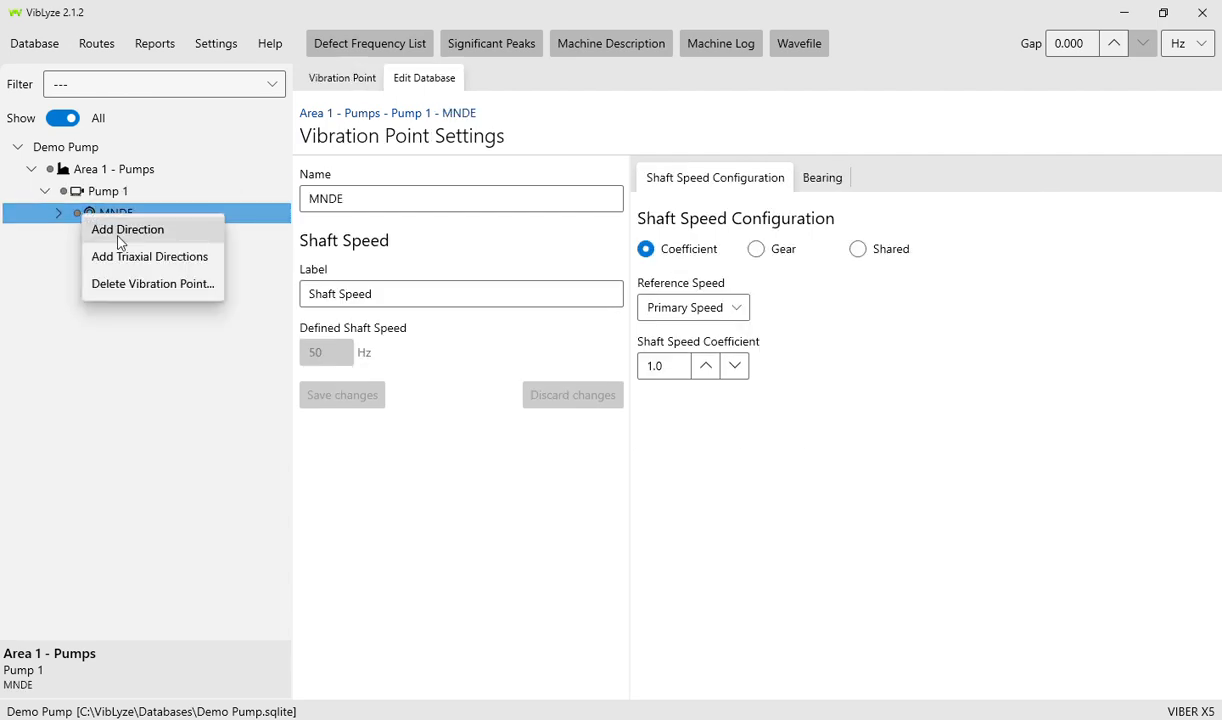
left_click(108, 191)
left_click(107, 213)
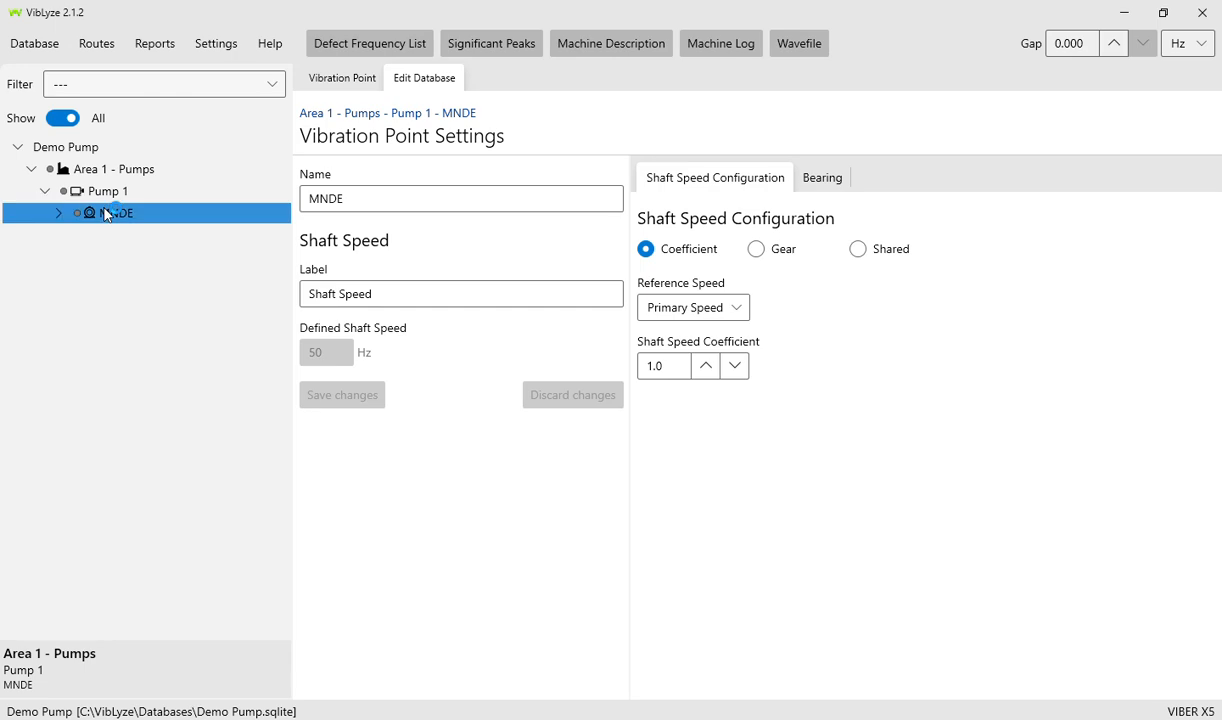
right_click(108, 190)
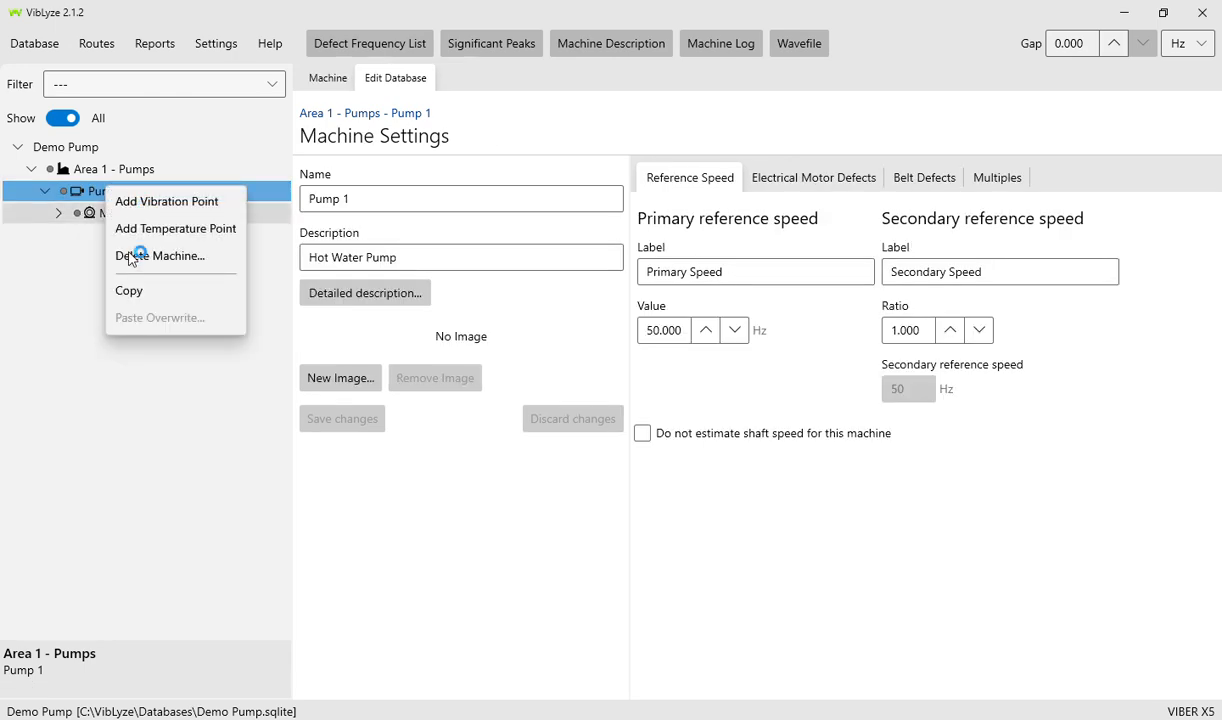
- Add a vibration point to Pump 1 named MDE and save it
left_click(381, 201)
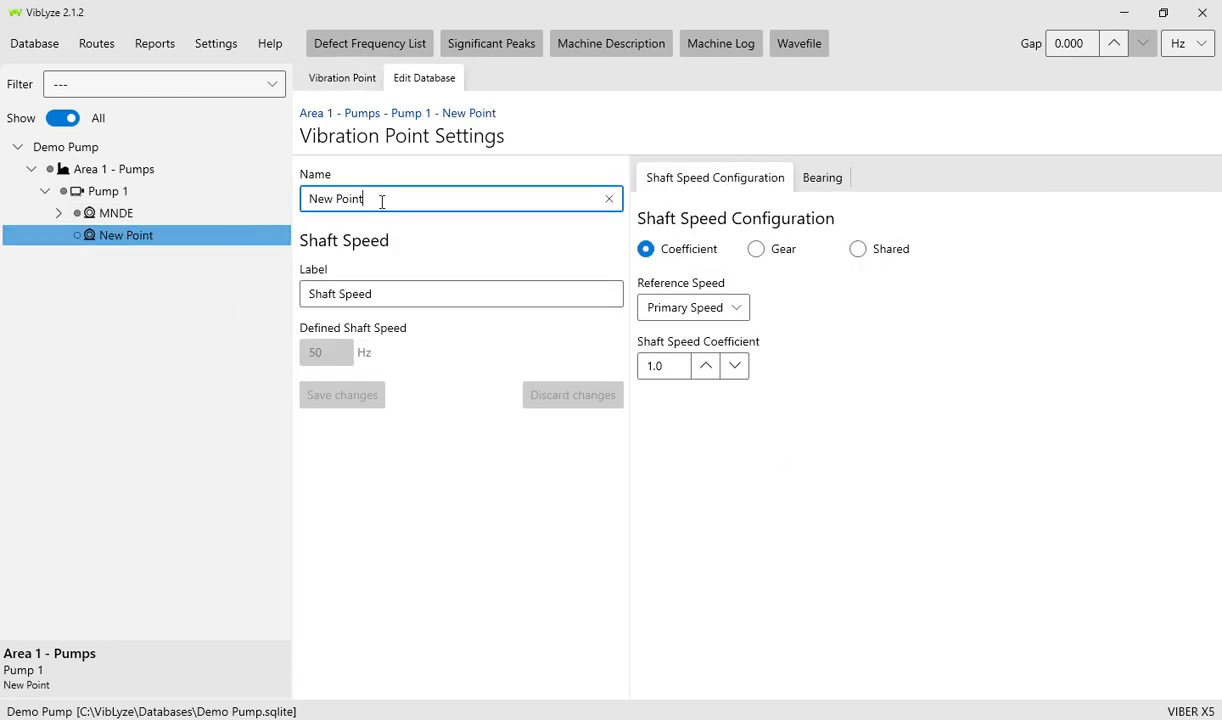
left_click_drag(381, 201, 282, 197)
type("MD")
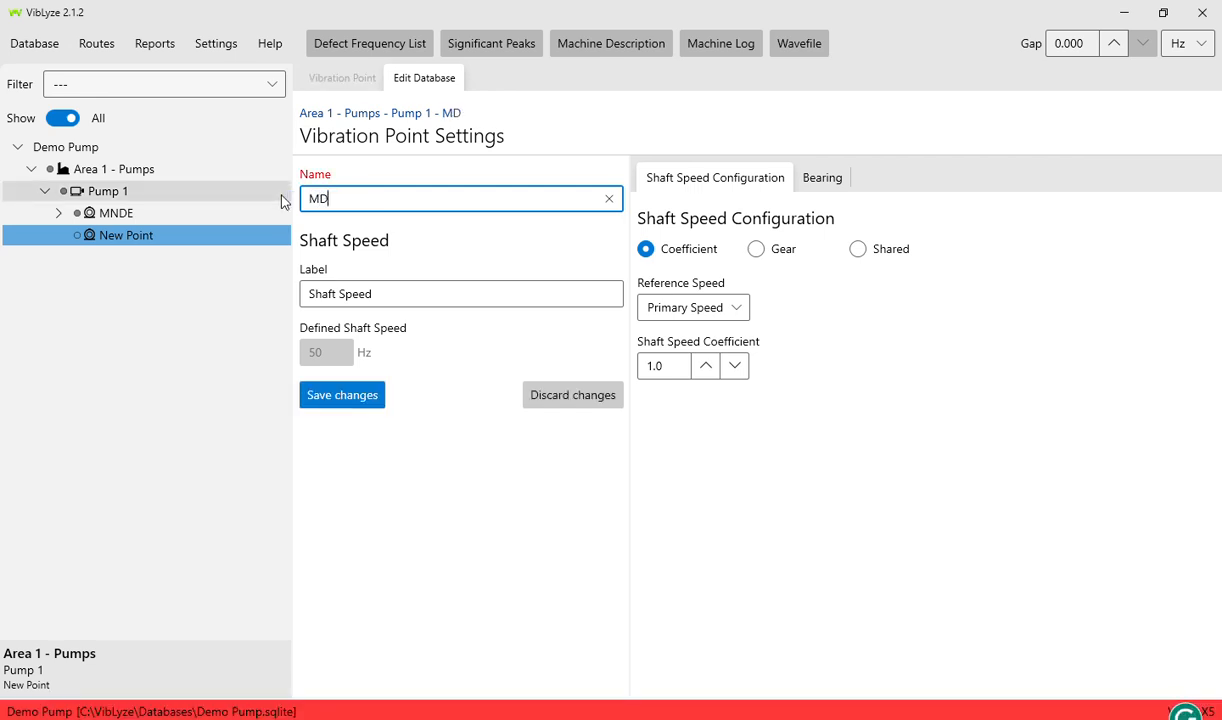
type("E")
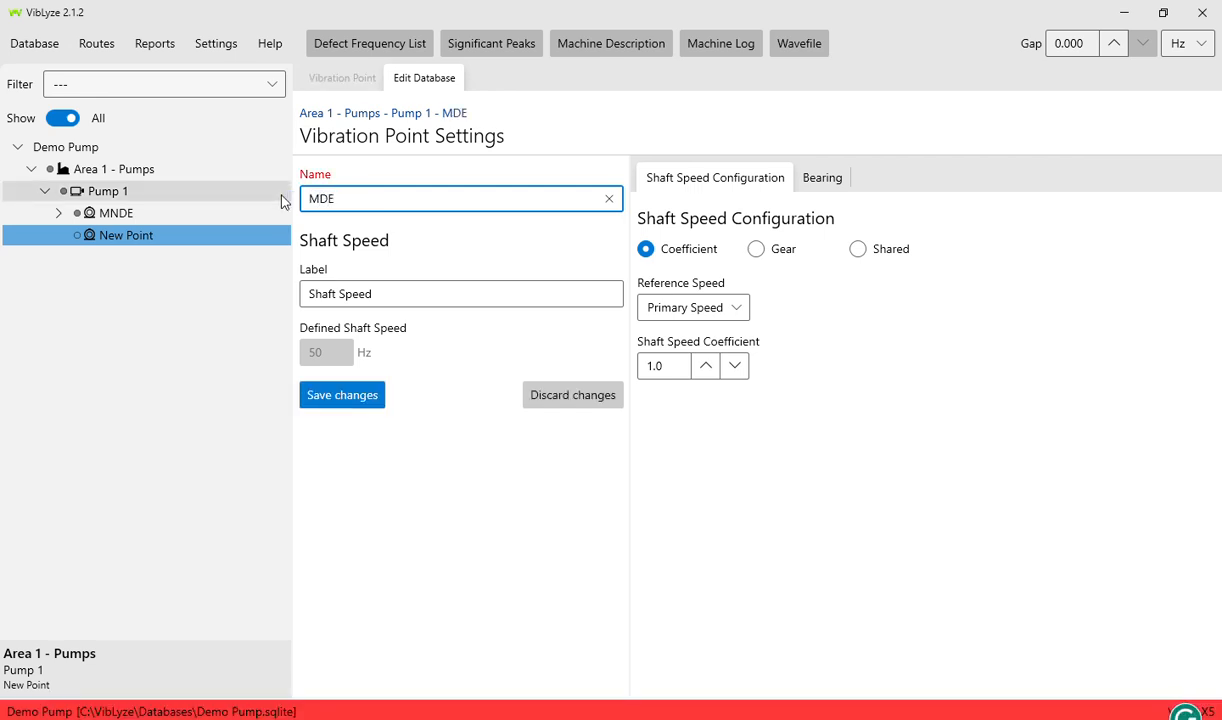
left_click(340, 394)
- Add three directions under MDE named Horz, Vert and Axial, saving each
right_click(113, 236)
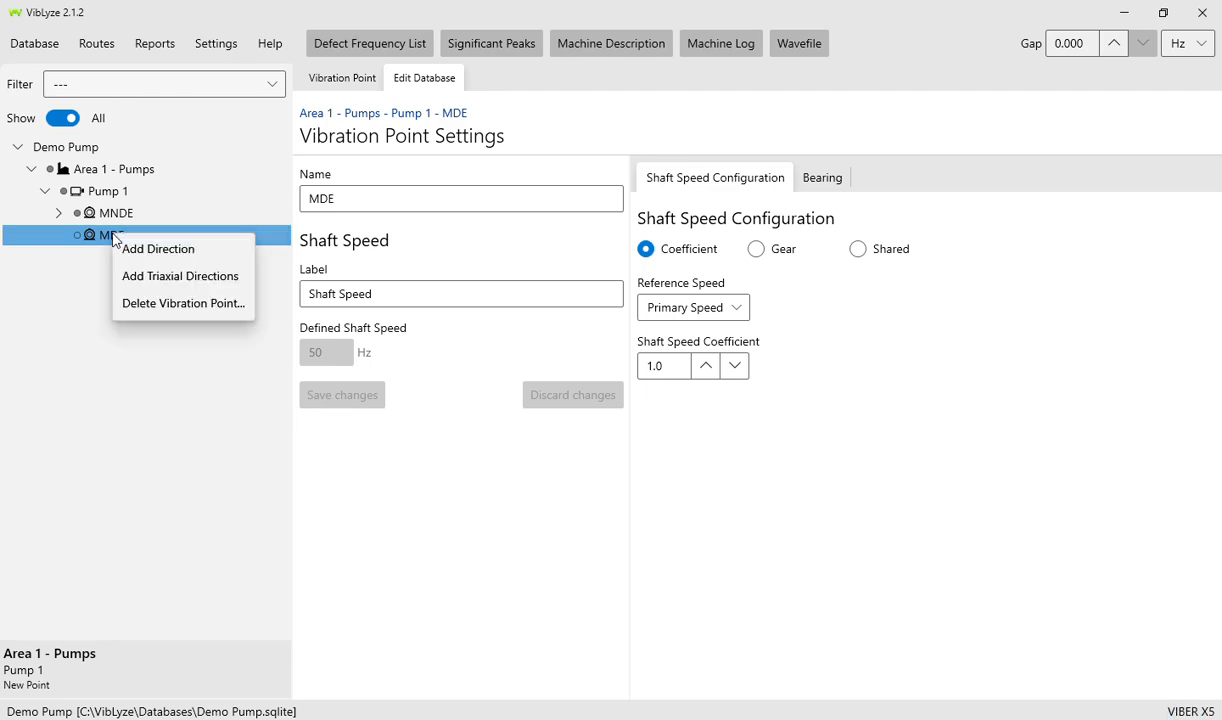
left_click(146, 254)
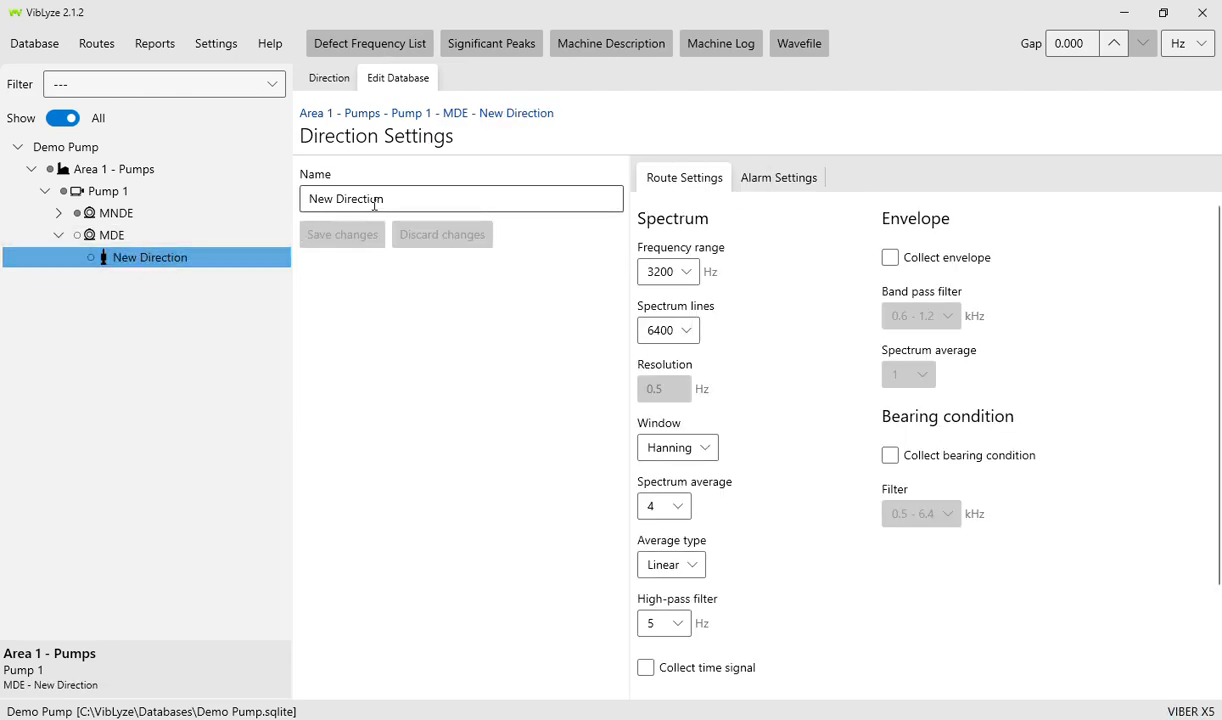
type("Horz")
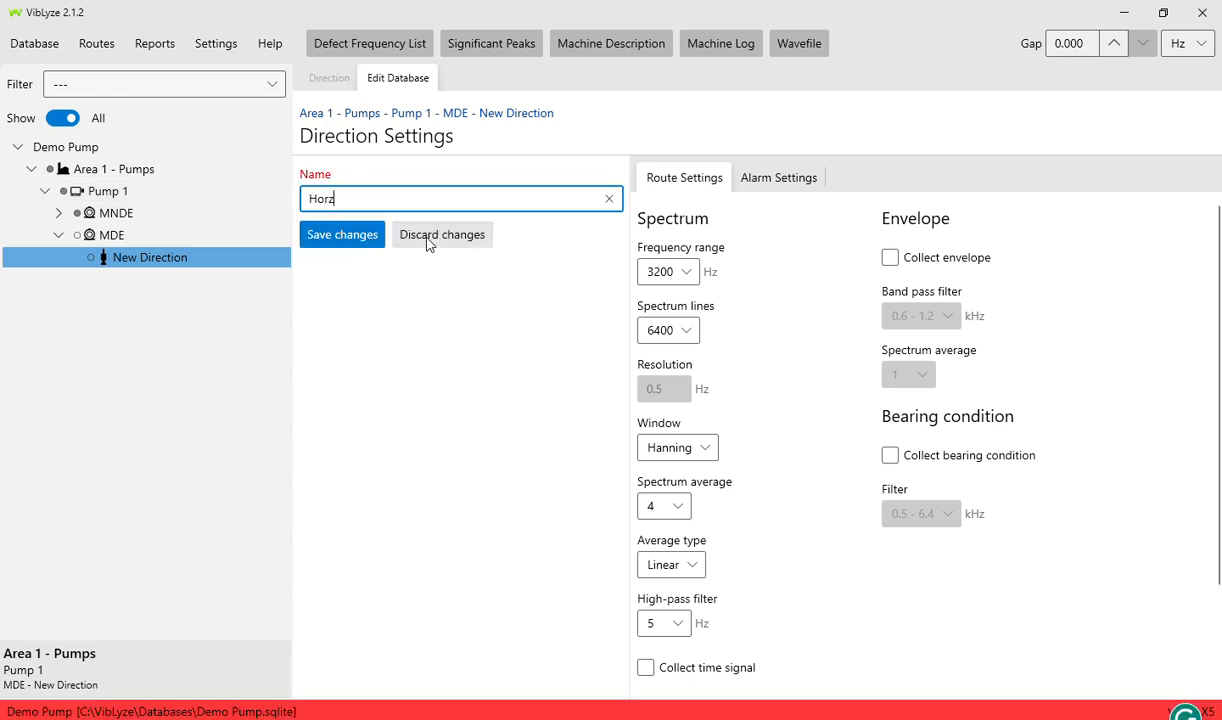
left_click(366, 235)
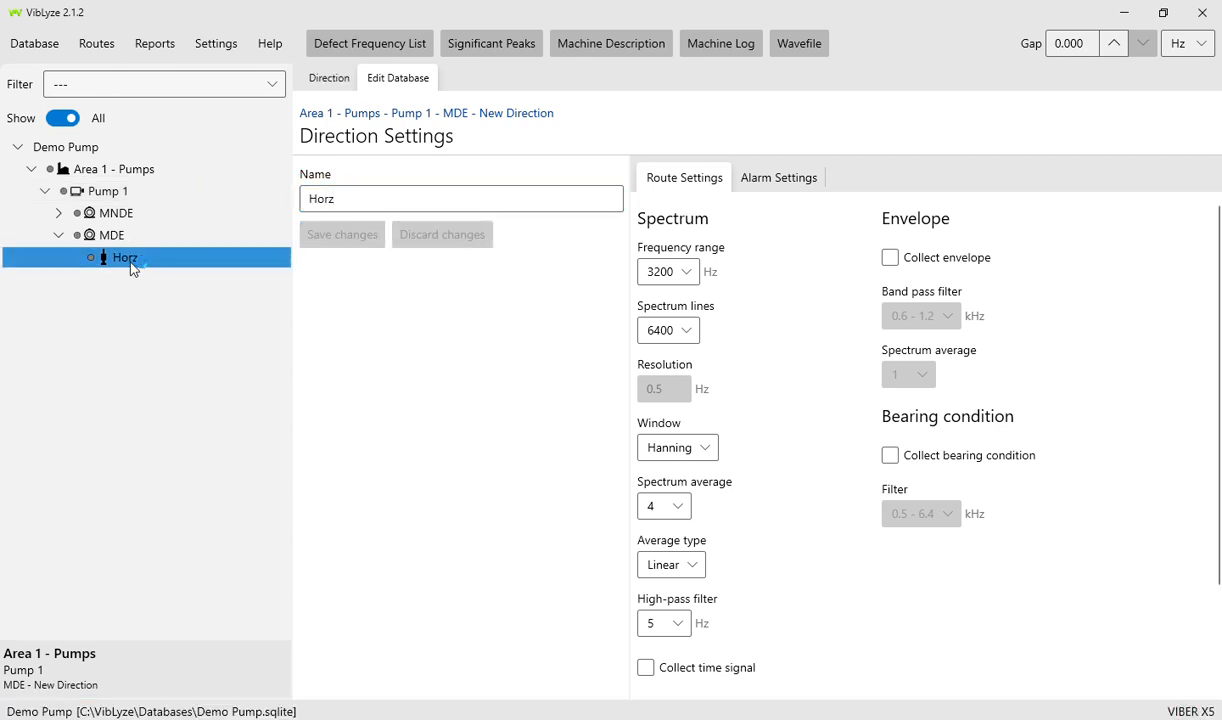
right_click(98, 237)
left_click(185, 246)
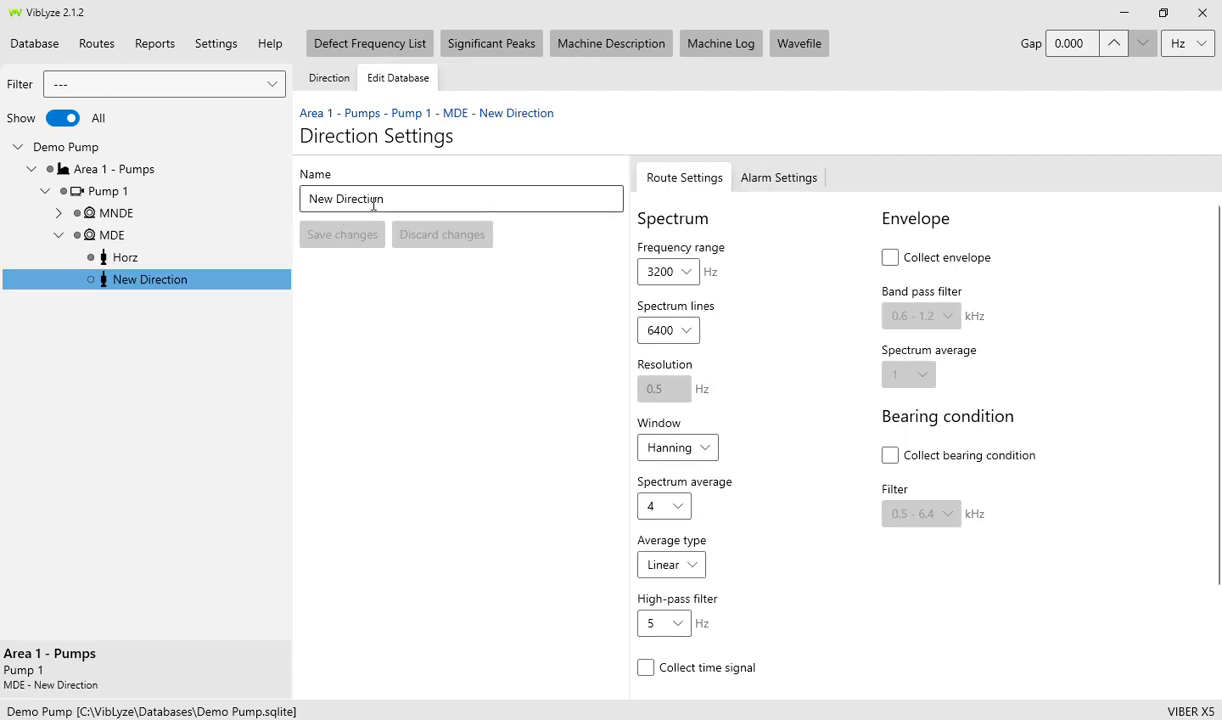
type("Vert")
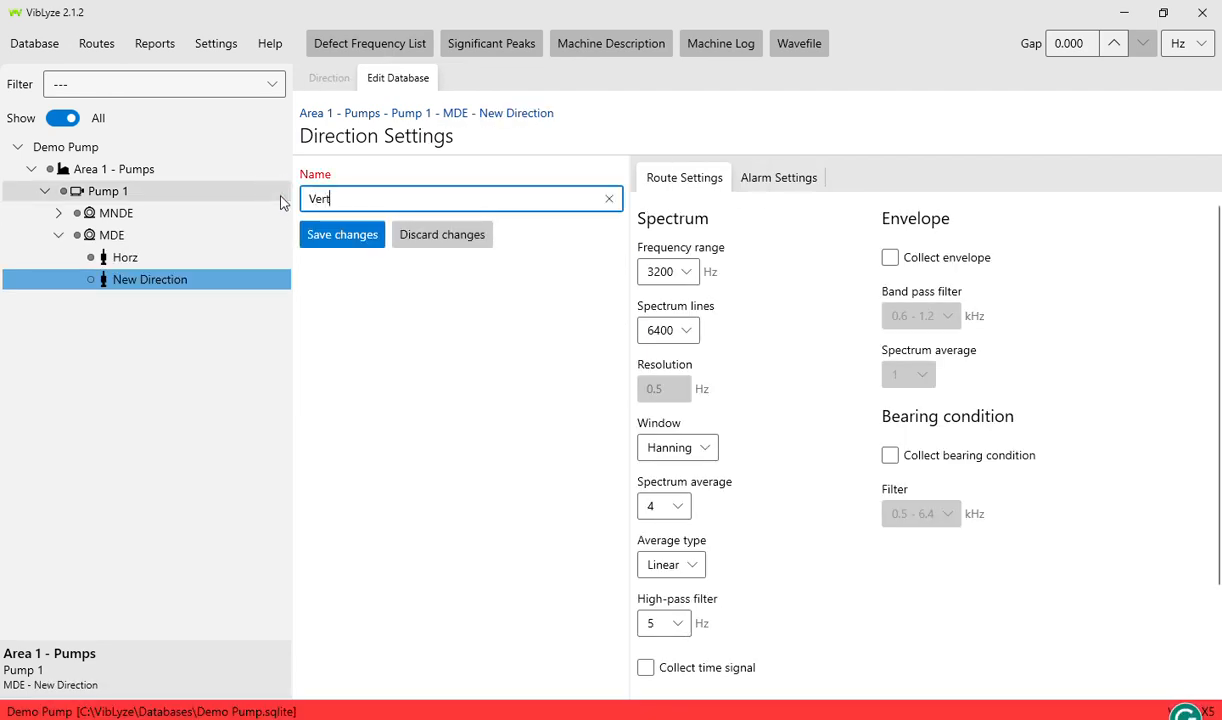
left_click(338, 236)
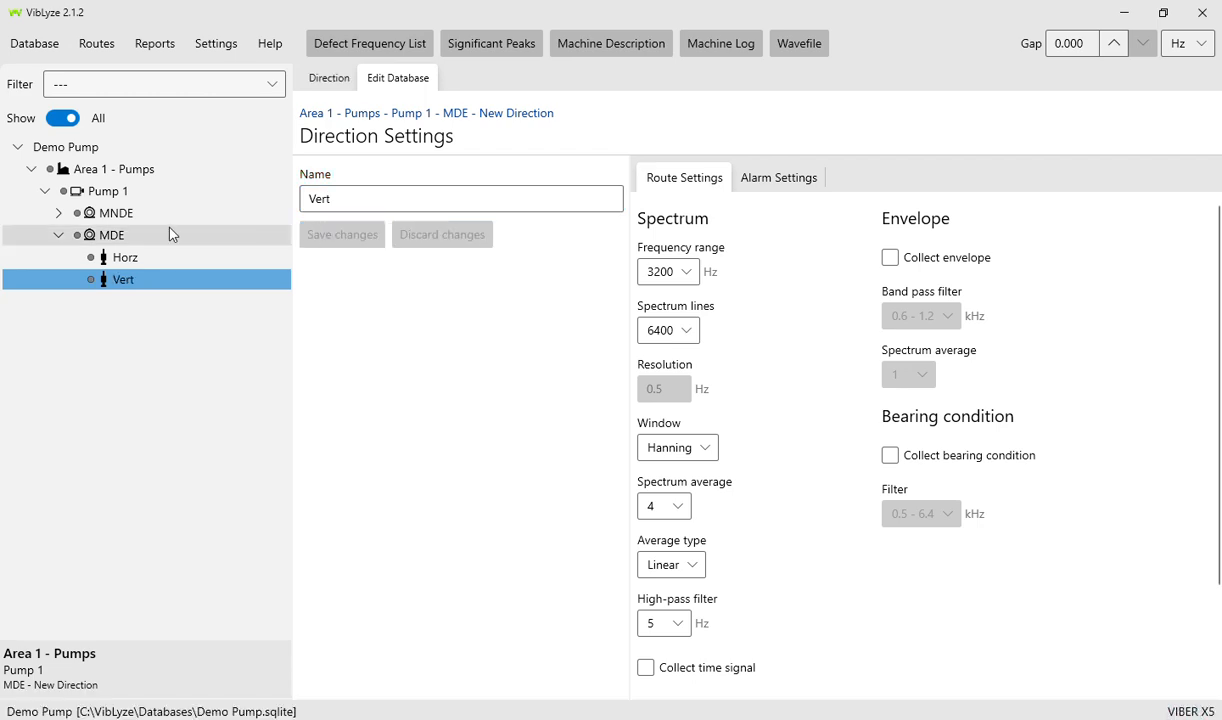
right_click(107, 235)
left_click(125, 245)
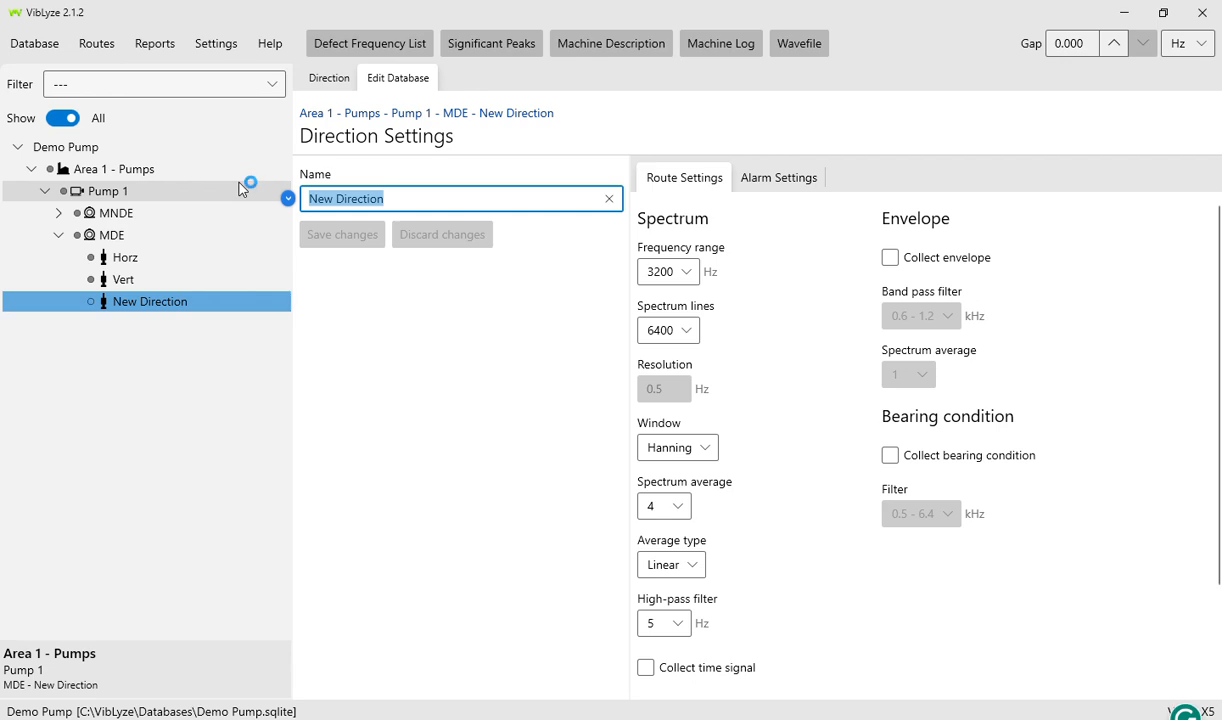
key("BackSpace")
type("Ax")
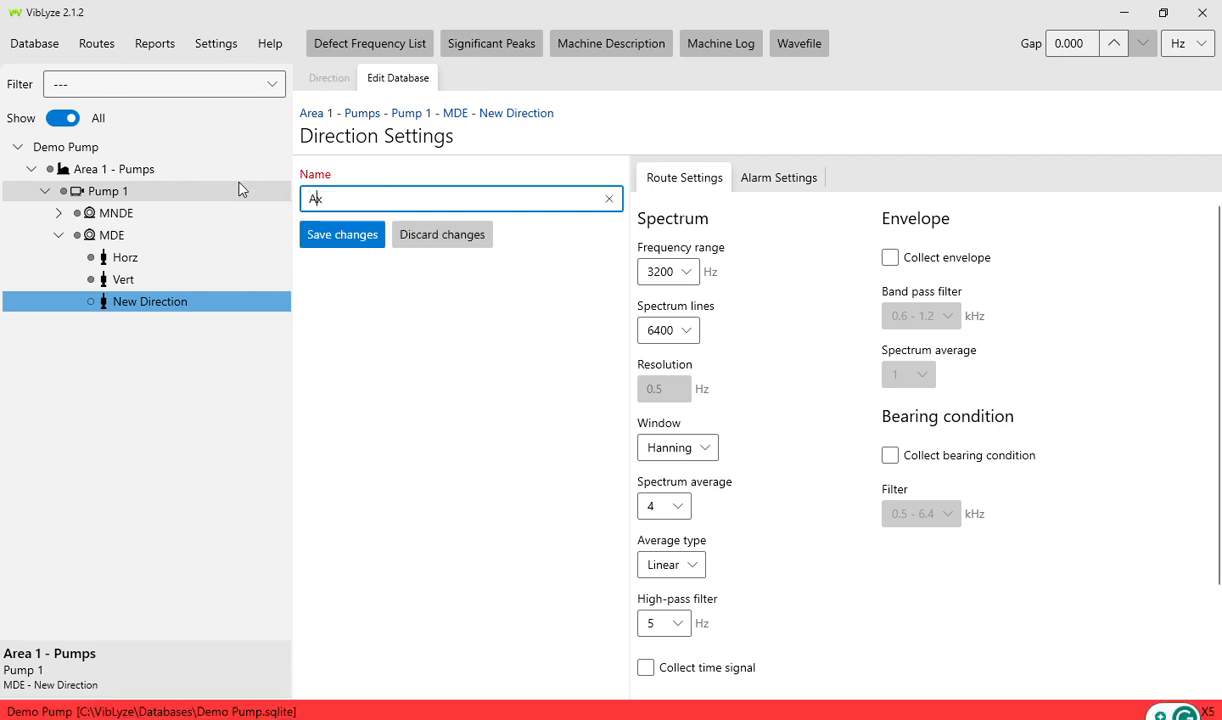
type("ial")
left_click(341, 234)
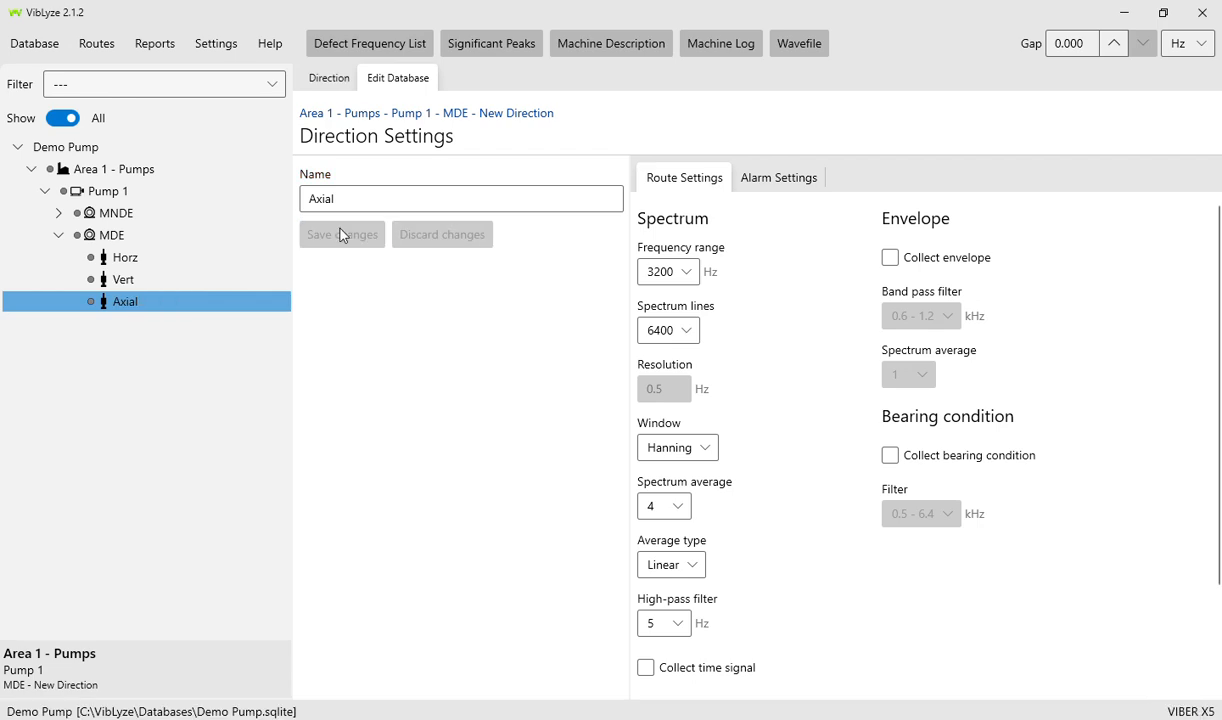
- Add a vibration point named PDE under Pump 1 and save it
left_click(56, 236)
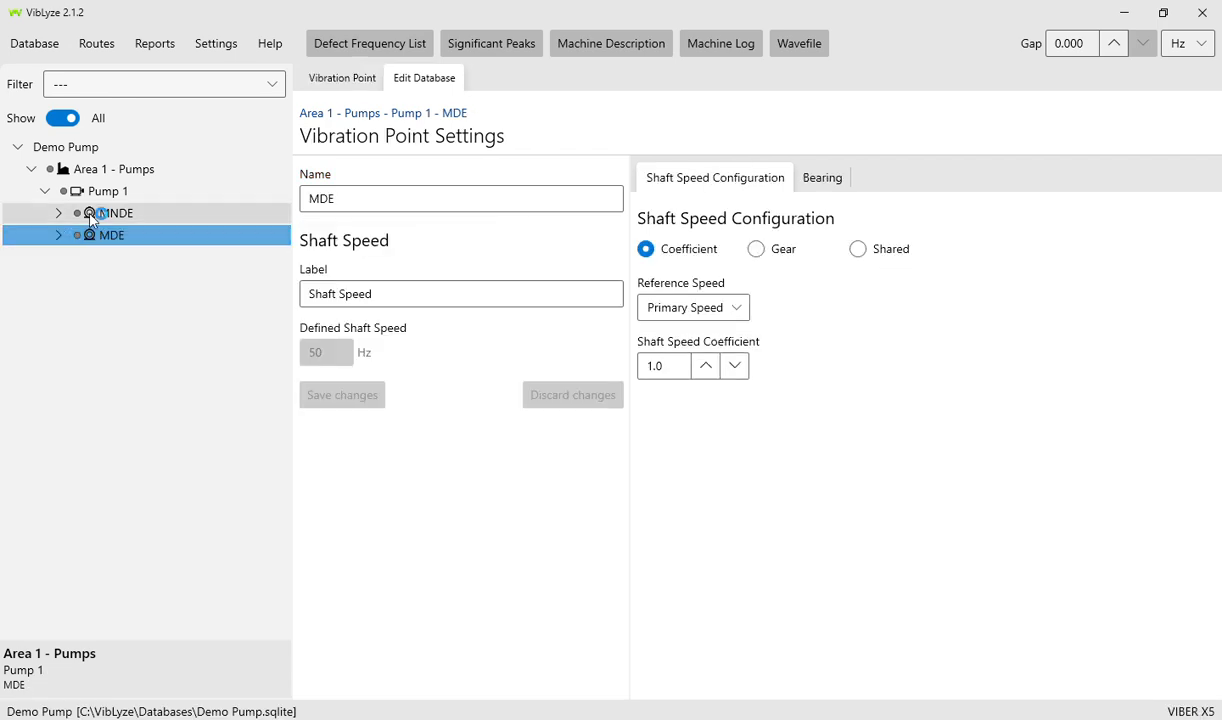
left_click(92, 216)
left_click(92, 236)
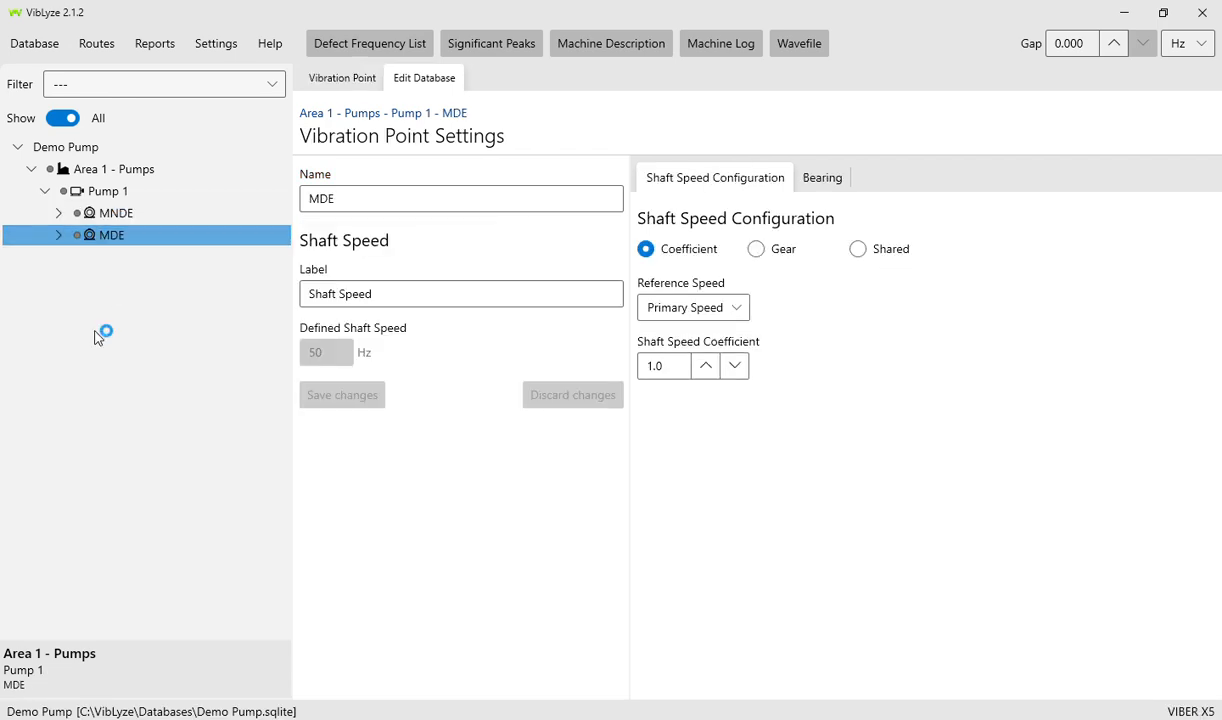
left_click(100, 193)
right_click(93, 197)
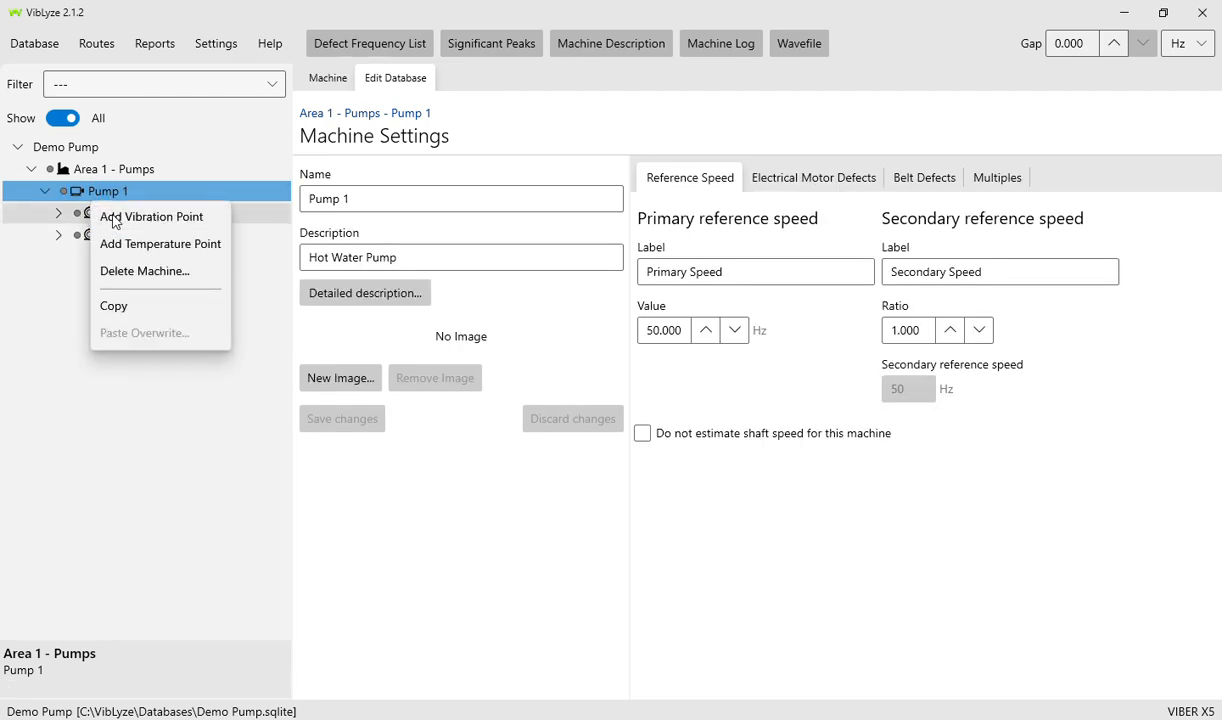
left_click(115, 218)
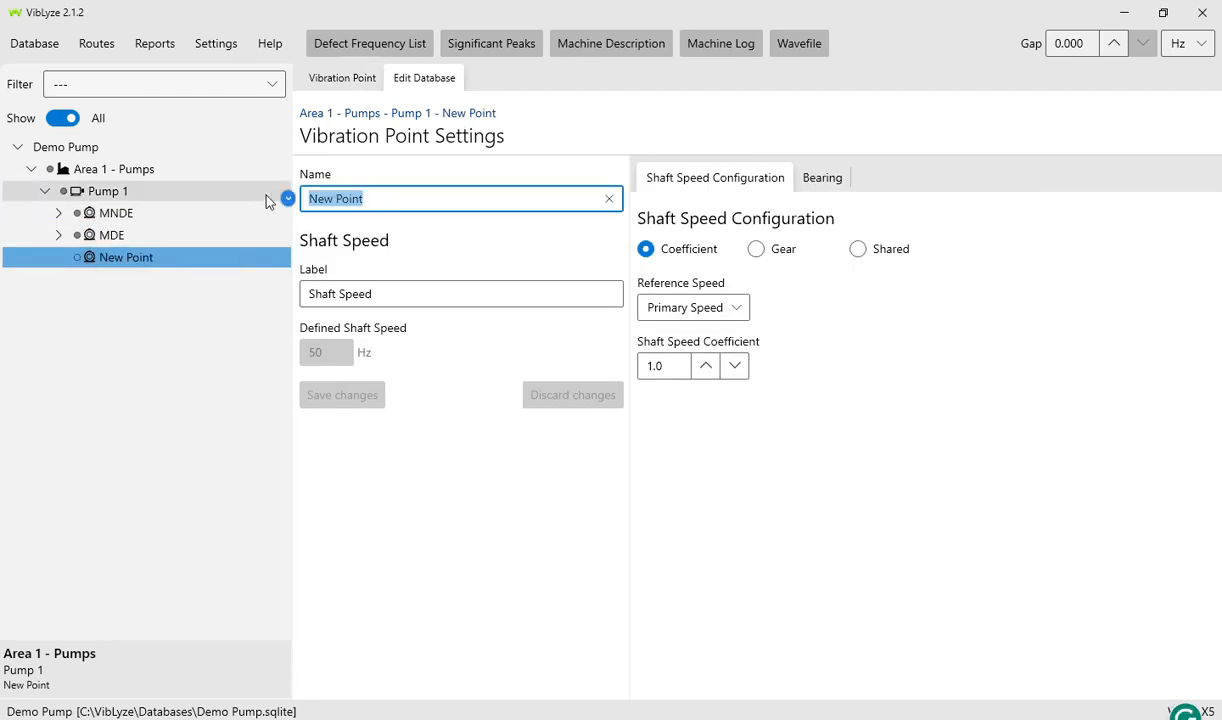
type("PDE")
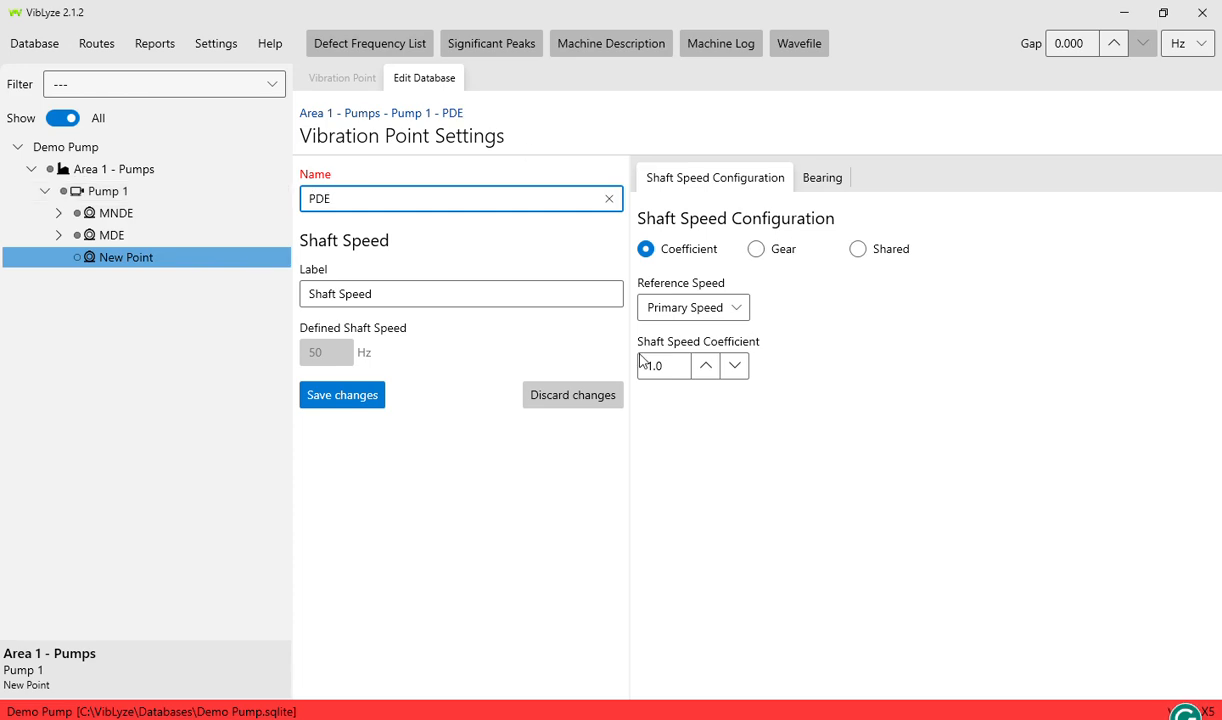
left_click(330, 395)
- Add and save a second point named PNDE, then add a direction under PDE
left_click(108, 194)
right_click(110, 197)
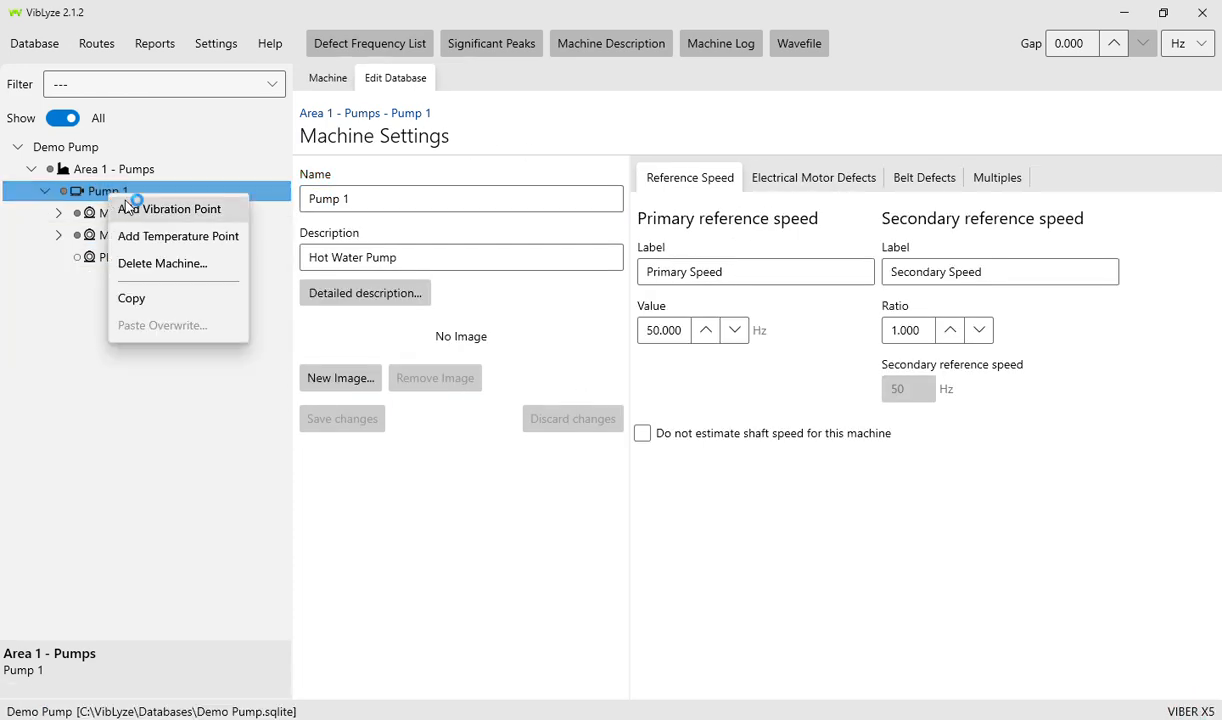
left_click(128, 204)
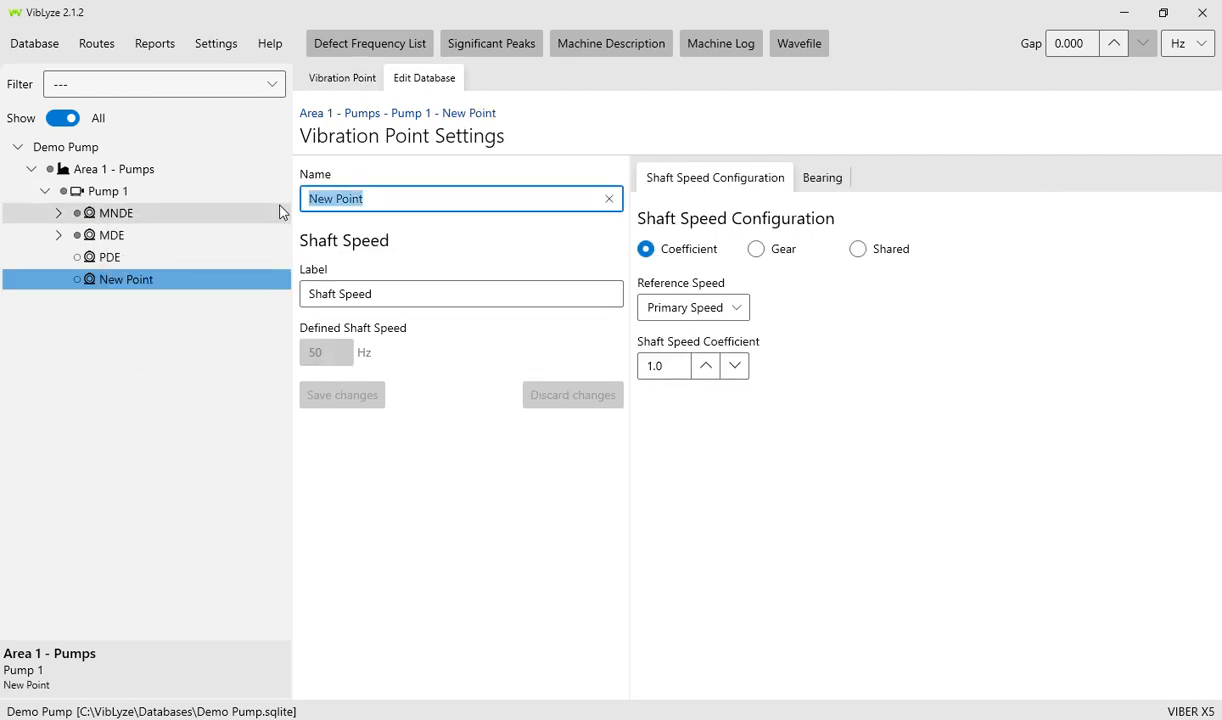
type("PNDE")
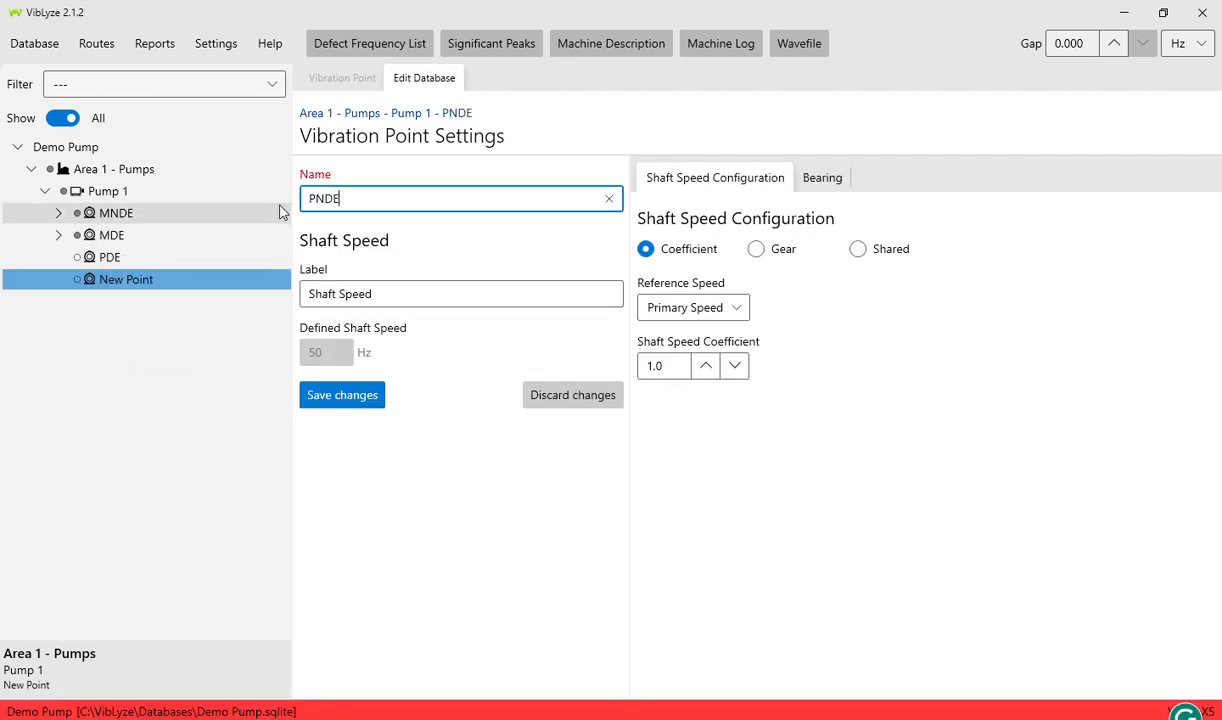
left_click(345, 395)
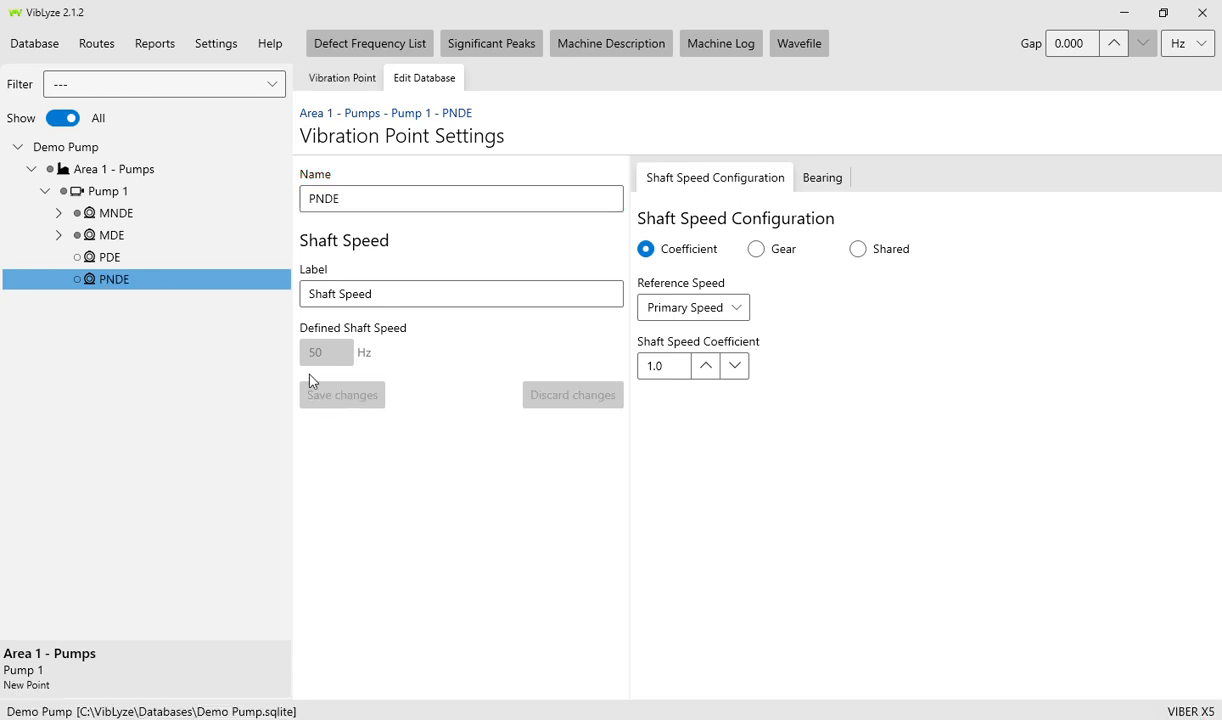
right_click(96, 262)
left_click(125, 268)
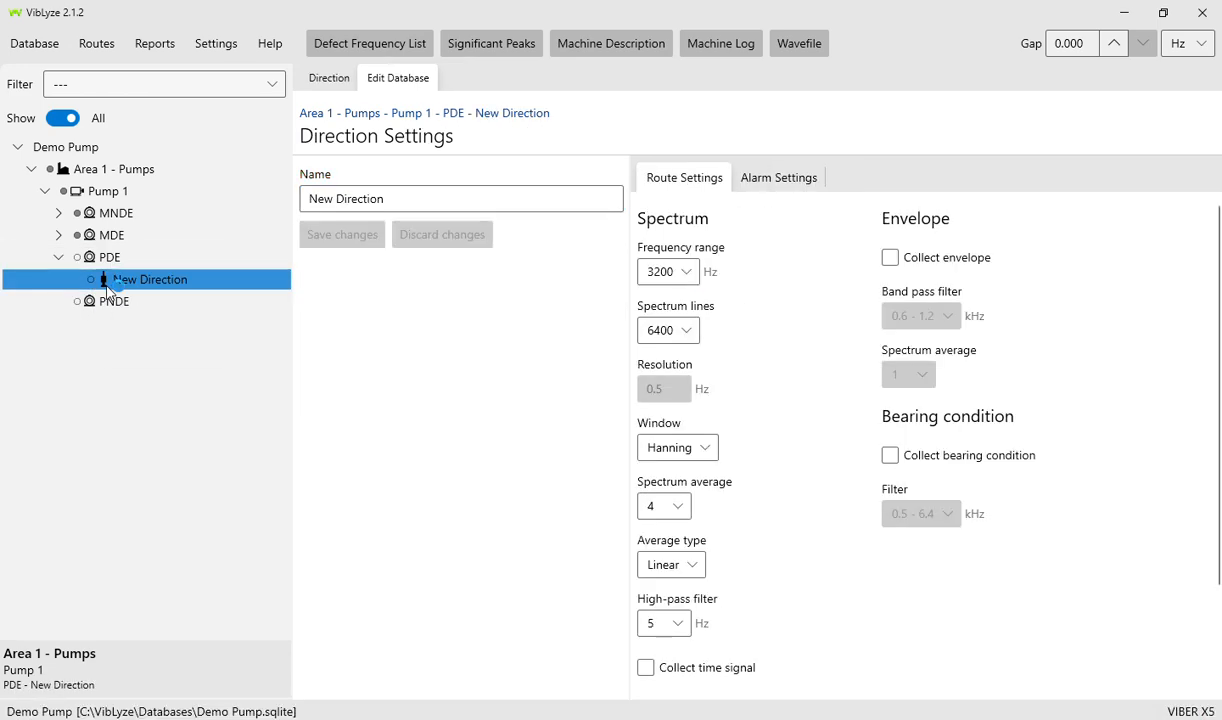
- Add a New Direction under PNDE, then collapse the PDE and PNDE points
left_click(105, 303)
right_click(109, 308)
left_click(140, 319)
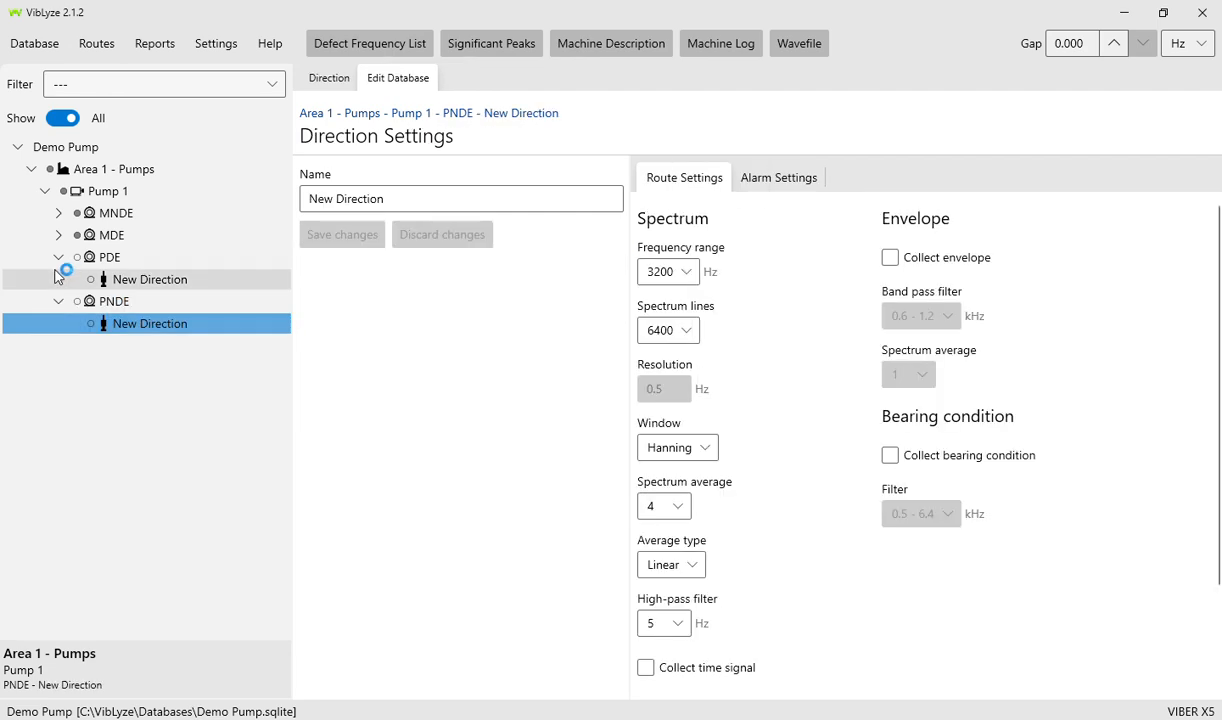
left_click(58, 257)
left_click(59, 282)
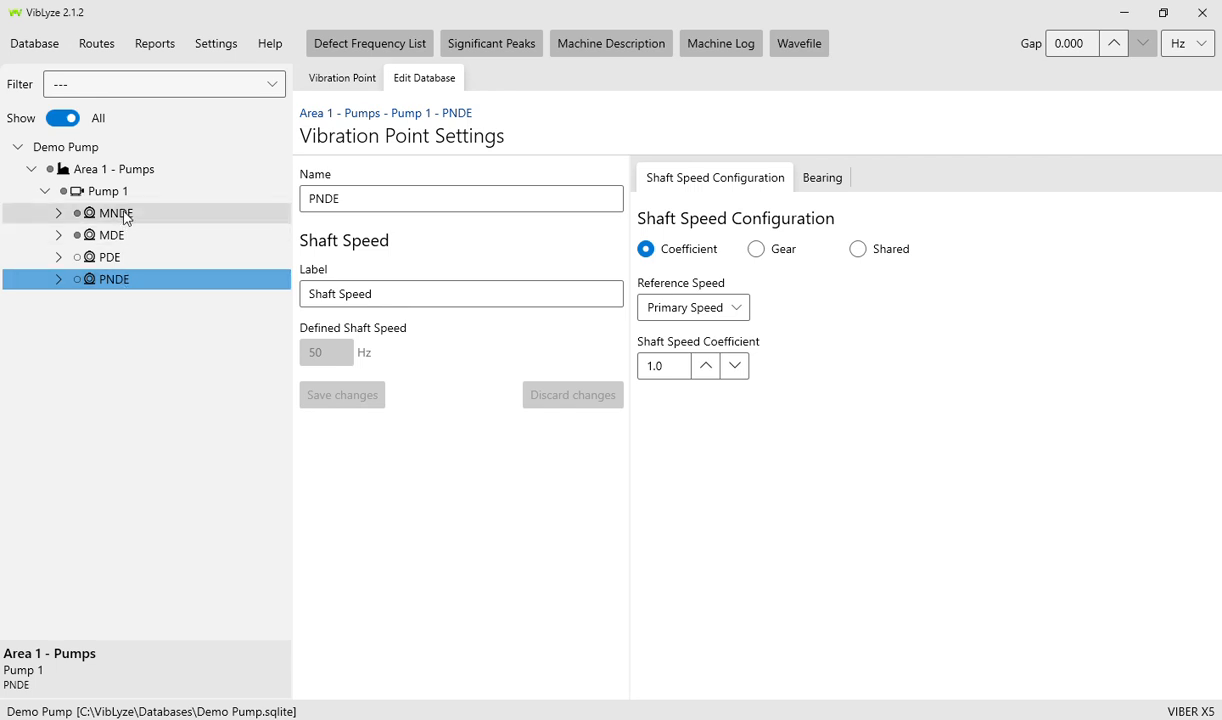
- Check PDE's direction, collapse it again, and show Pump 1's machine settings
left_click(76, 252)
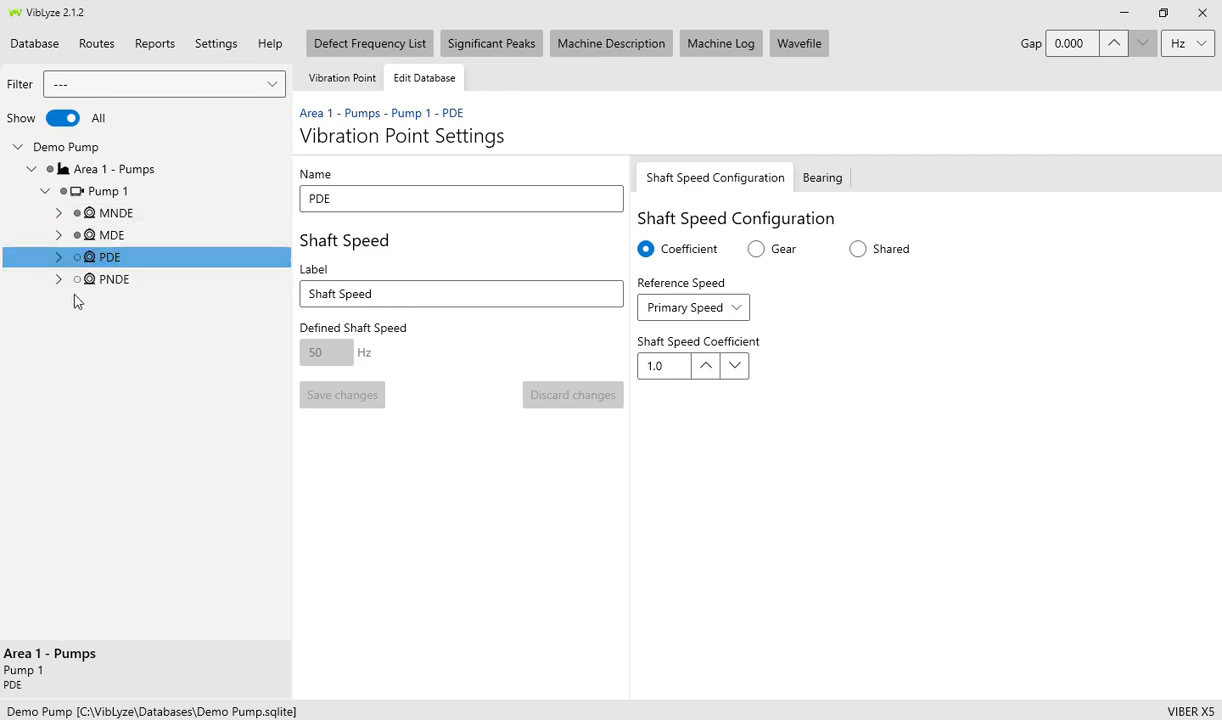
left_click(59, 258)
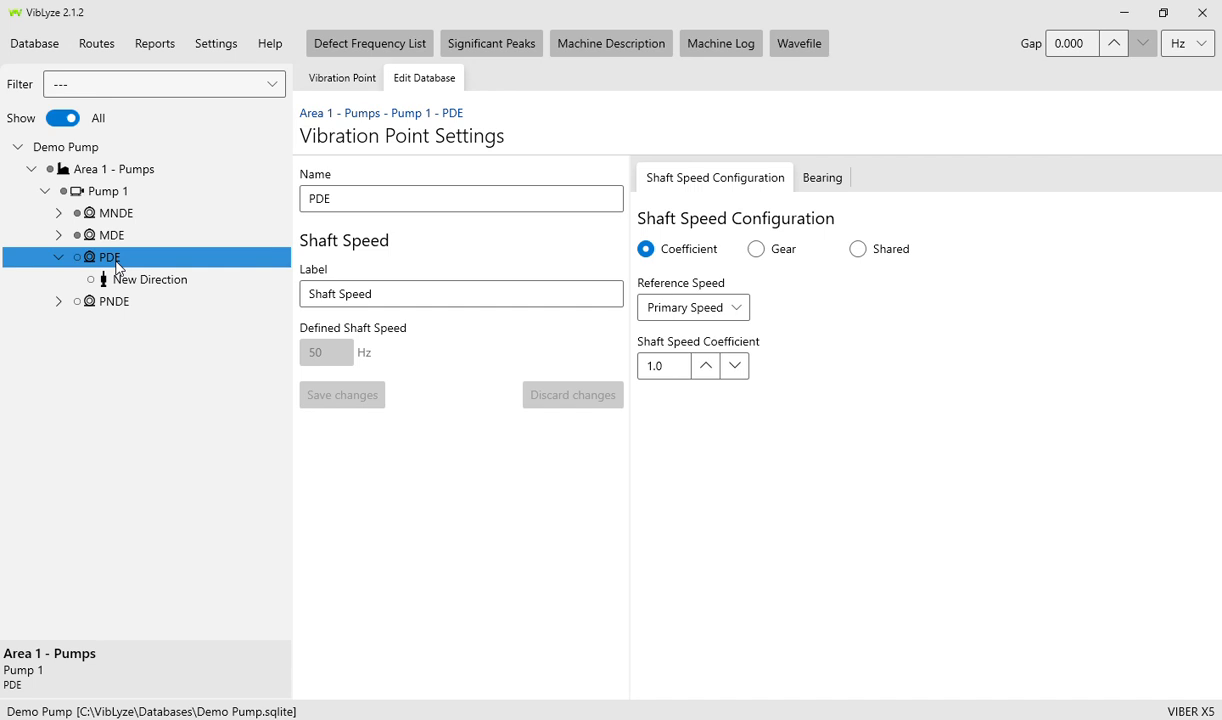
left_click(139, 281)
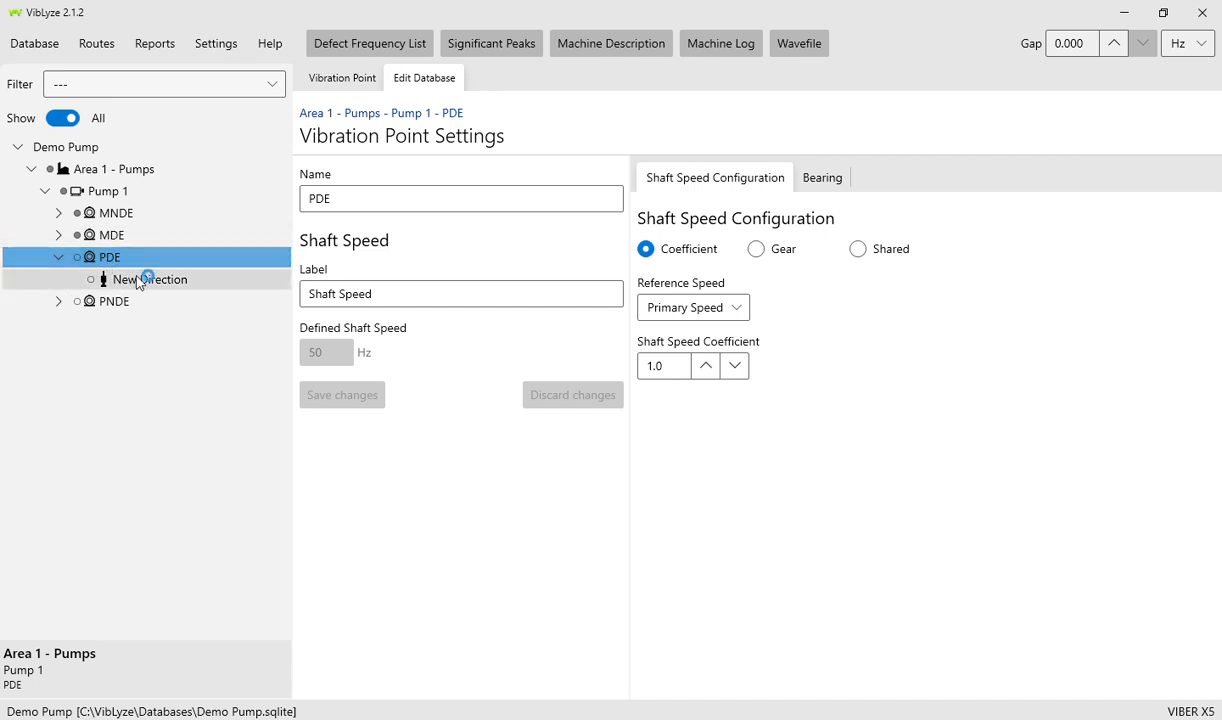
left_click(58, 257)
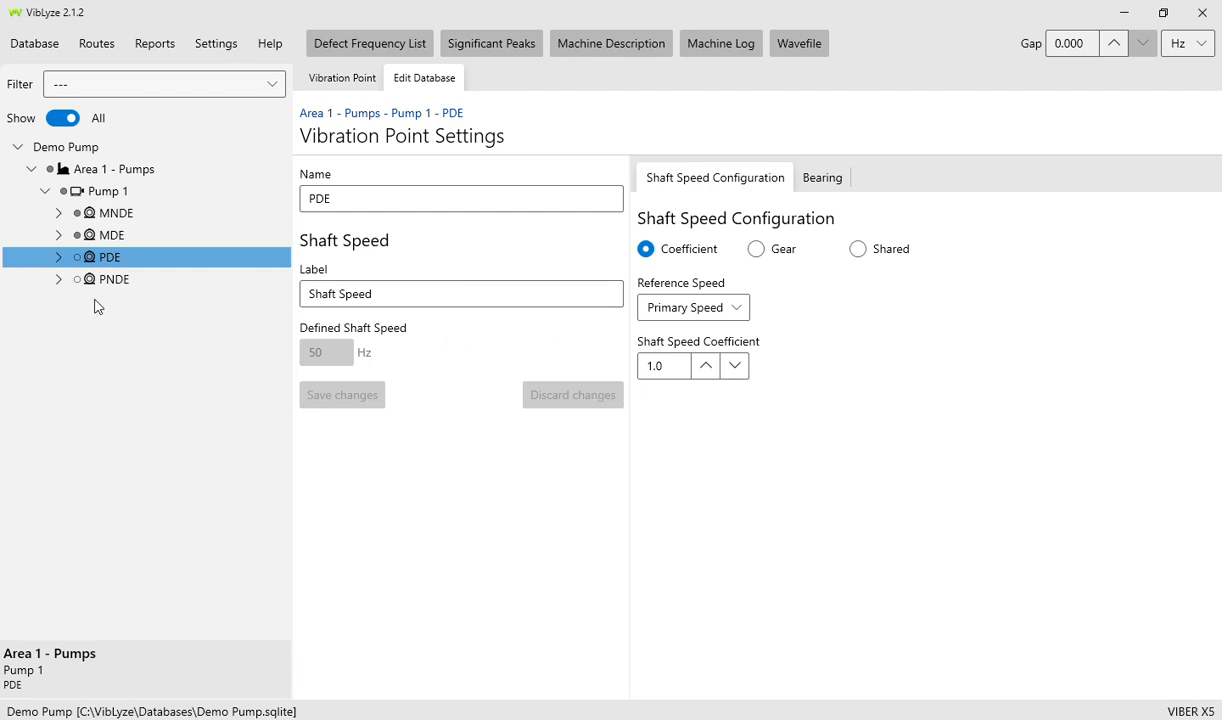
left_click(108, 196)
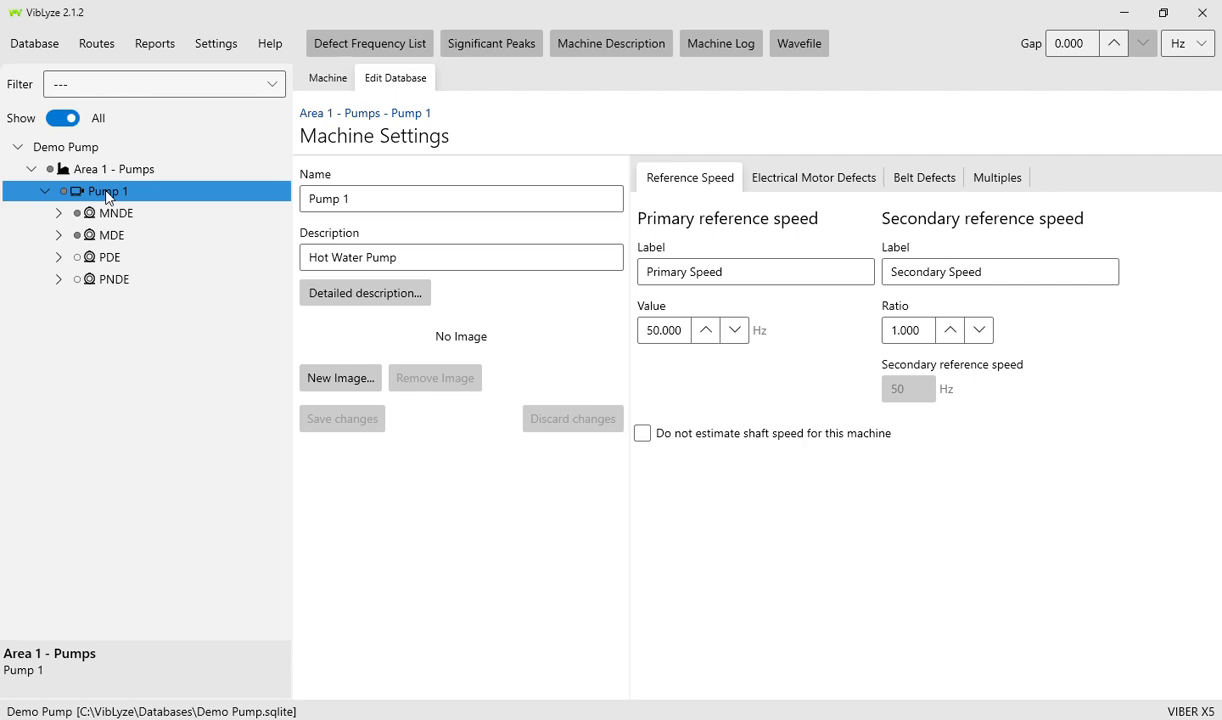
- Copy Pump 1 and paste it into Area 1 - Pumps as a new machine
right_click(108, 196)
left_click(130, 284)
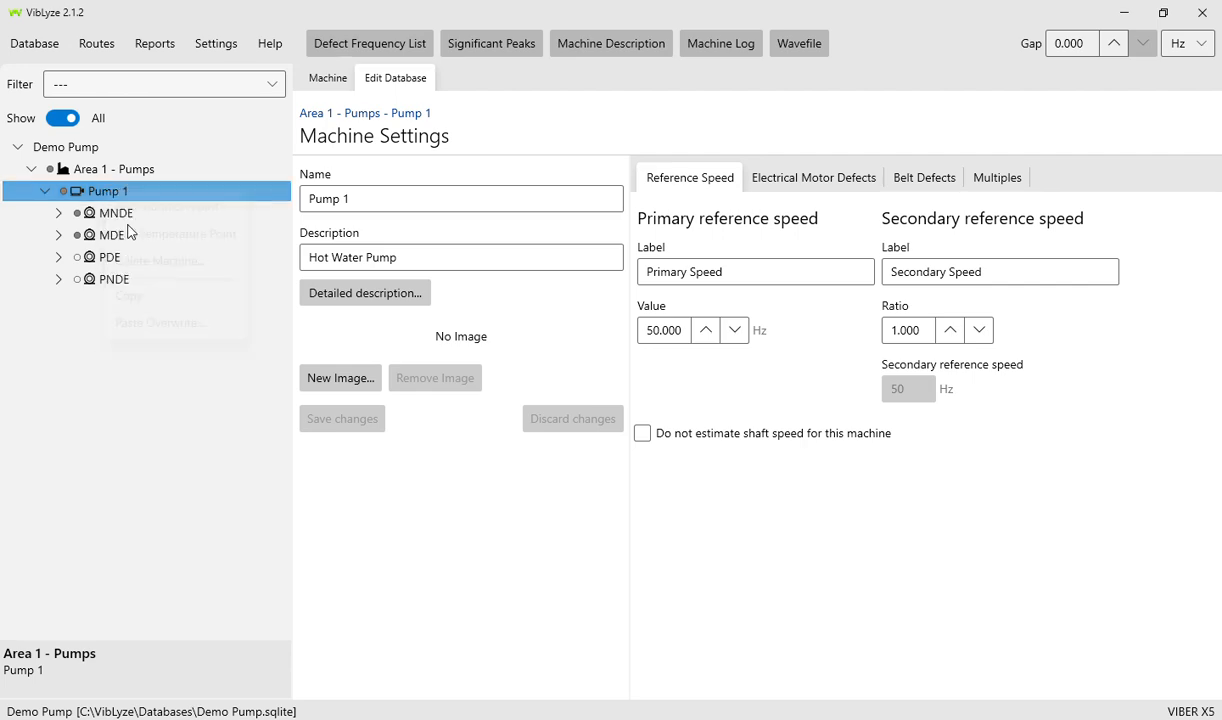
left_click(121, 170)
right_click(121, 170)
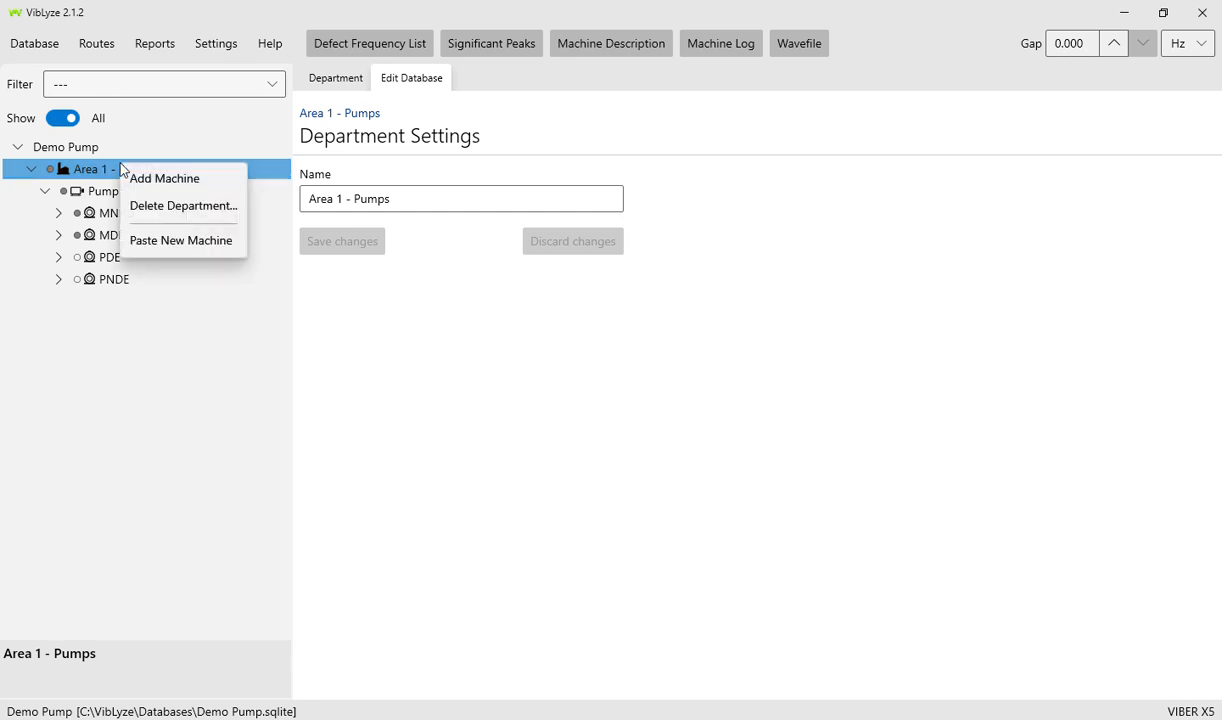
left_click(155, 240)
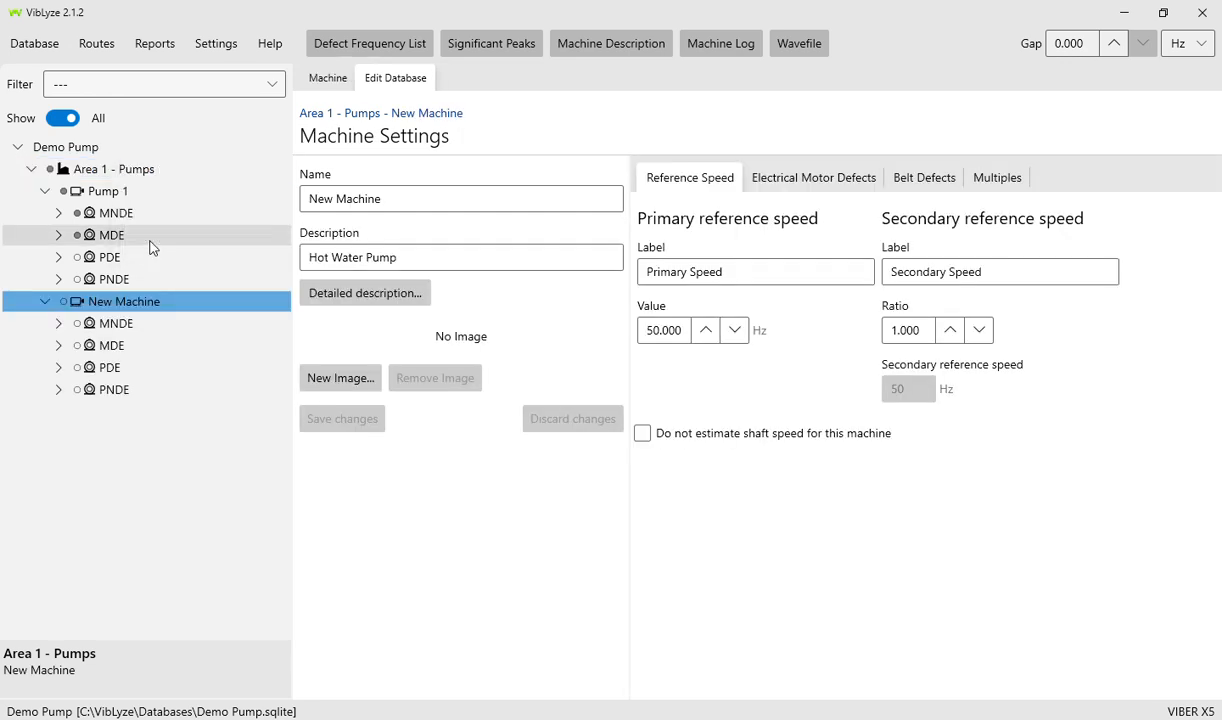
- Rename the new machine to Pump 2, save it, and select its MNDE Horz direction
right_click(120, 306)
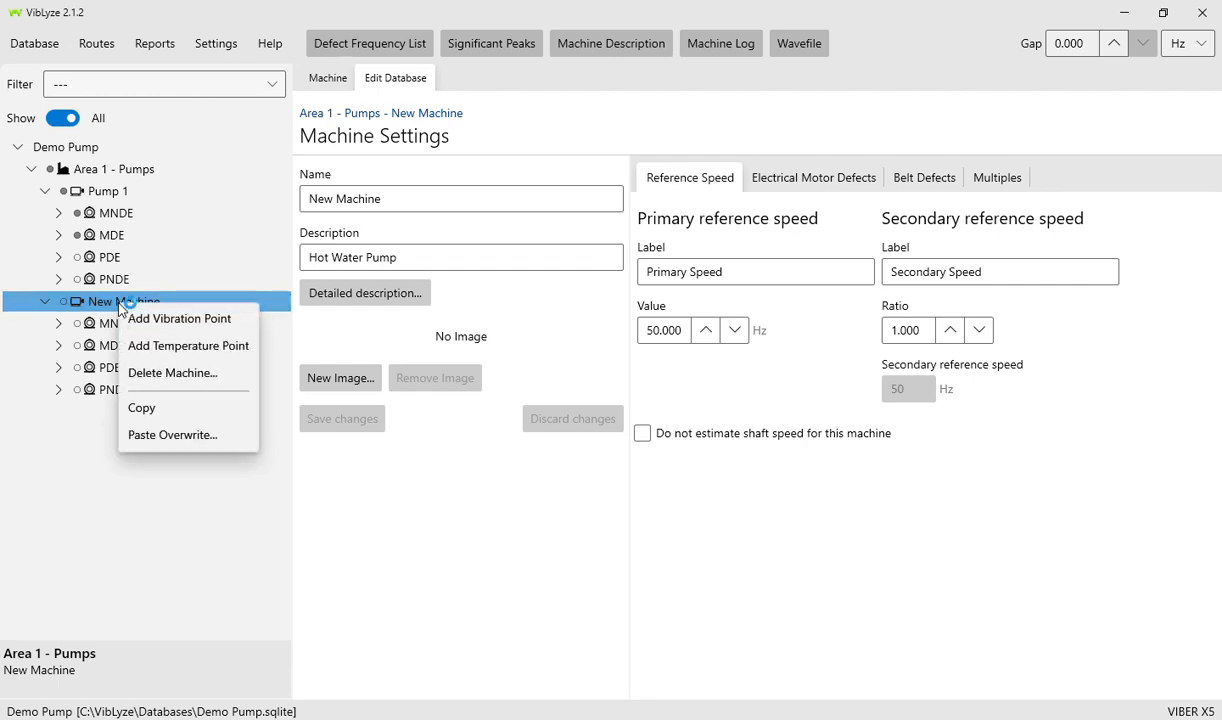
left_click(400, 199)
left_click_drag(400, 198, 303, 198)
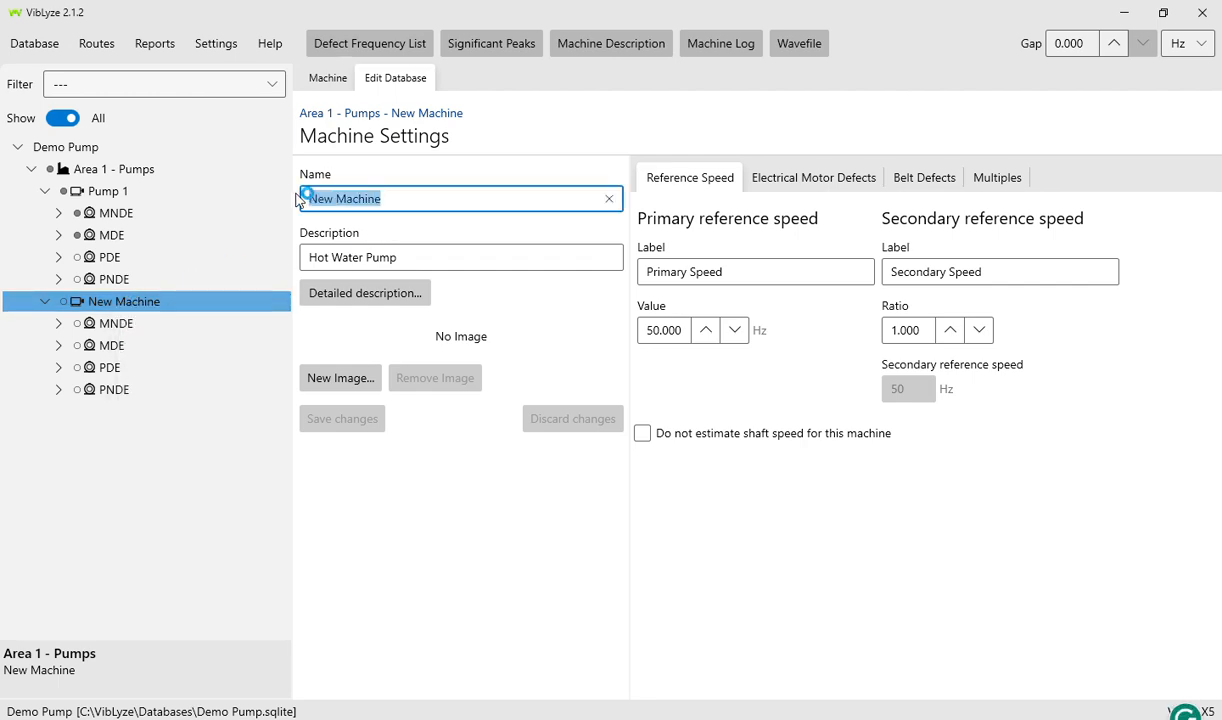
type("Pump 2")
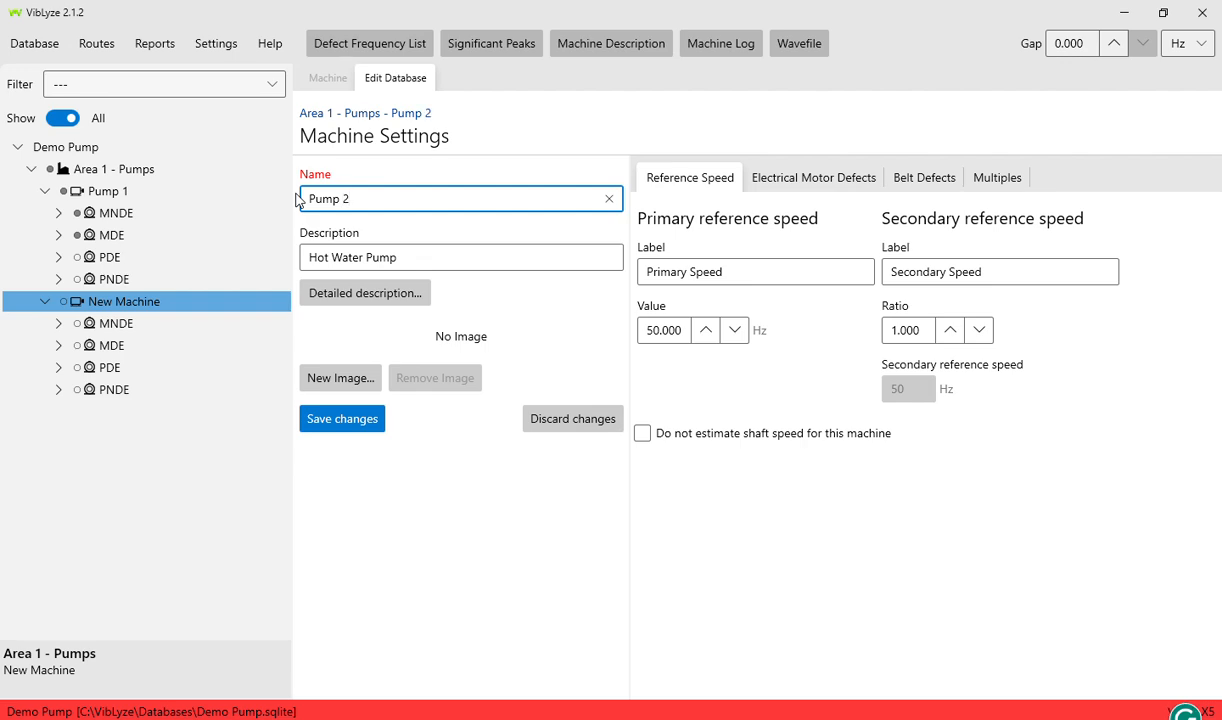
left_click(340, 420)
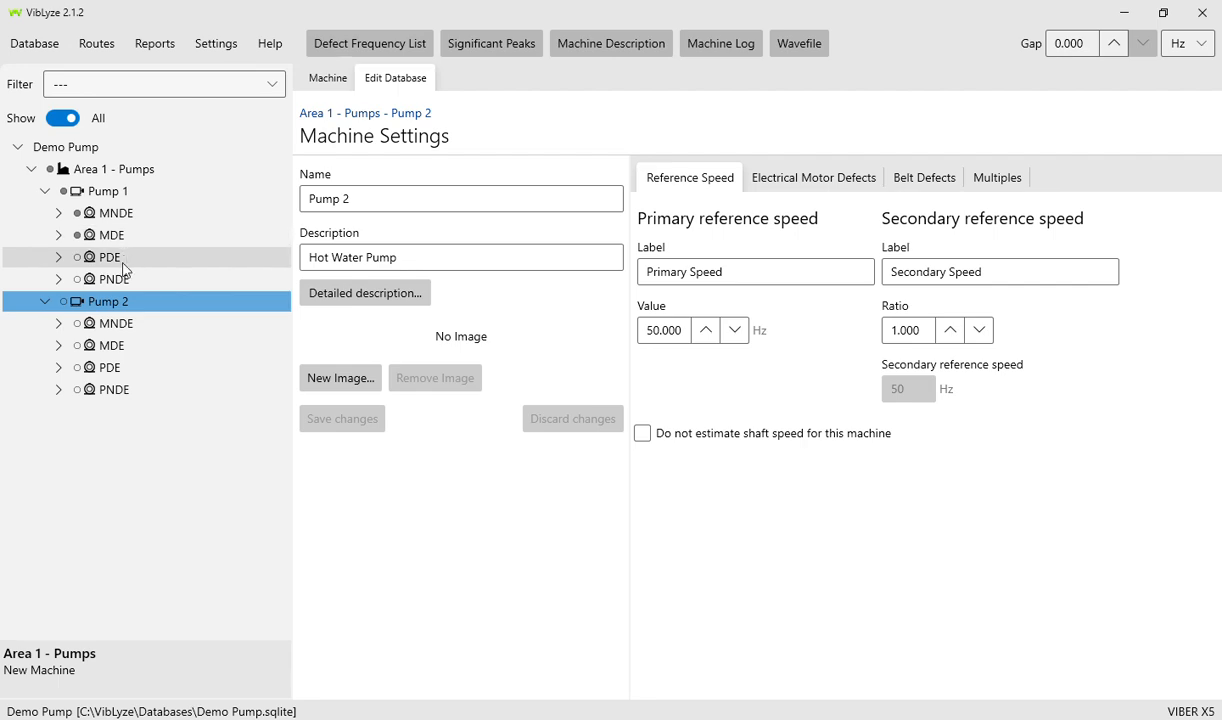
left_click(58, 323)
left_click(124, 346)
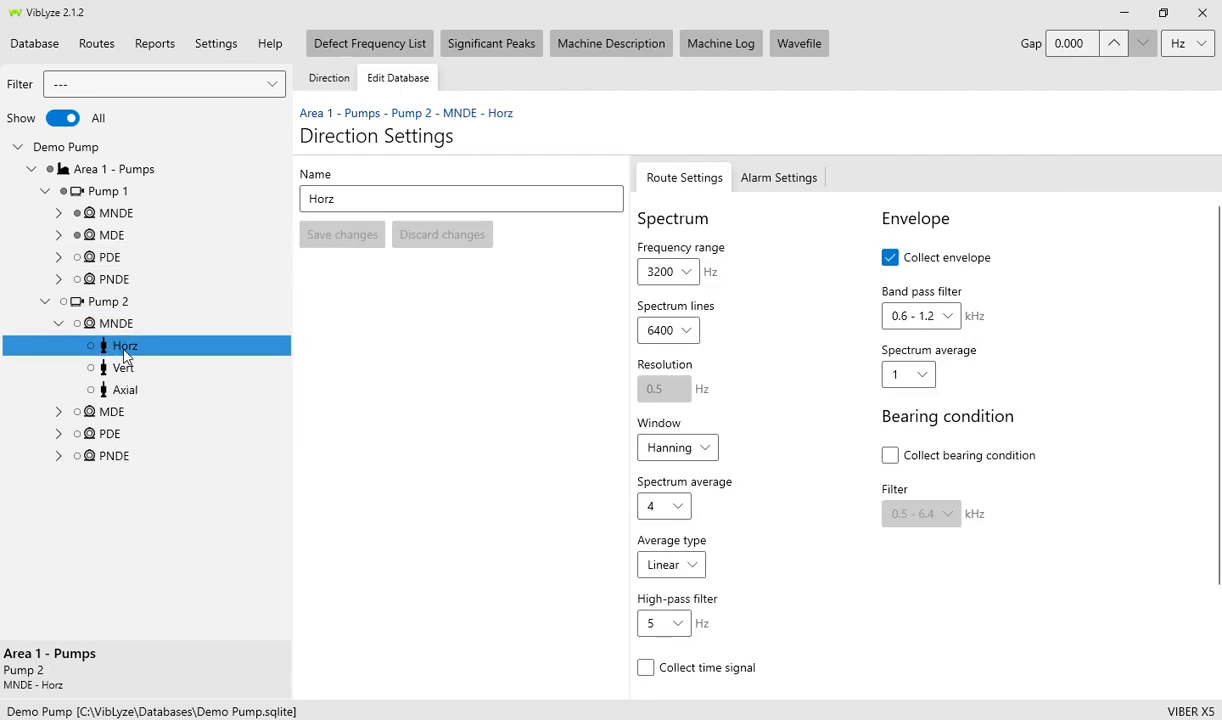
- Show the Direction charts for Pump 2's MNDE Horz, try the rotated waterfall, then reset zoom
left_click(330, 78)
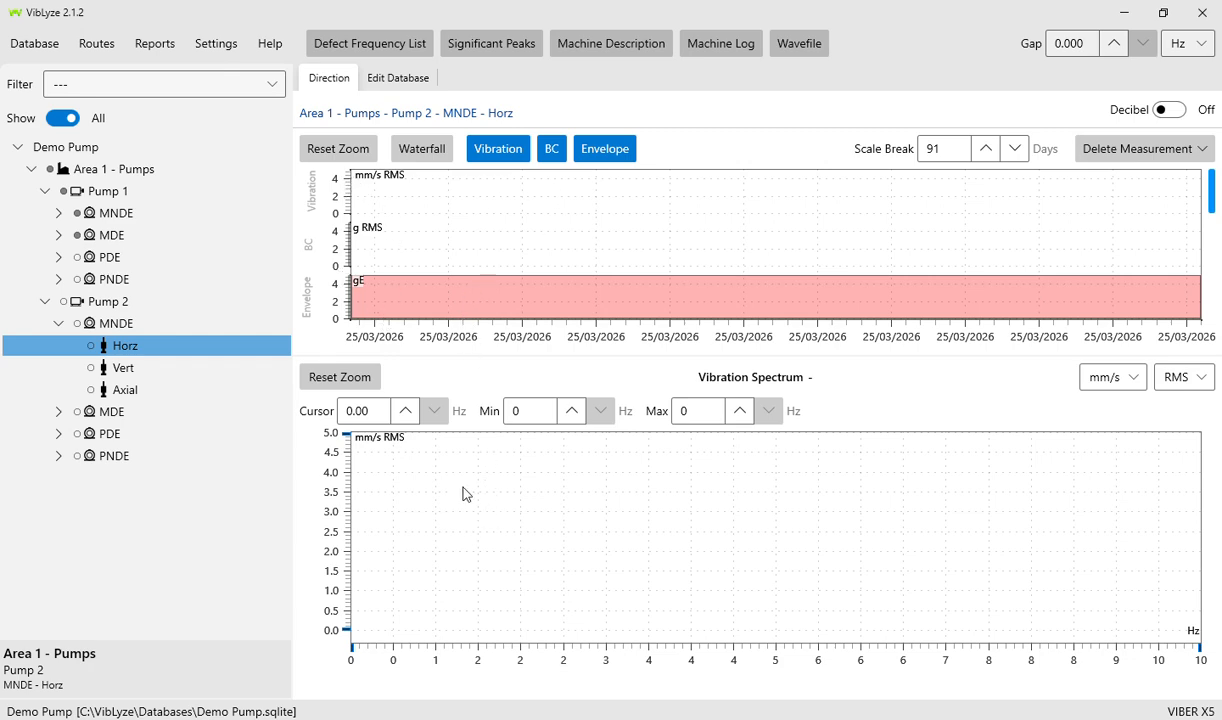
left_click(428, 152)
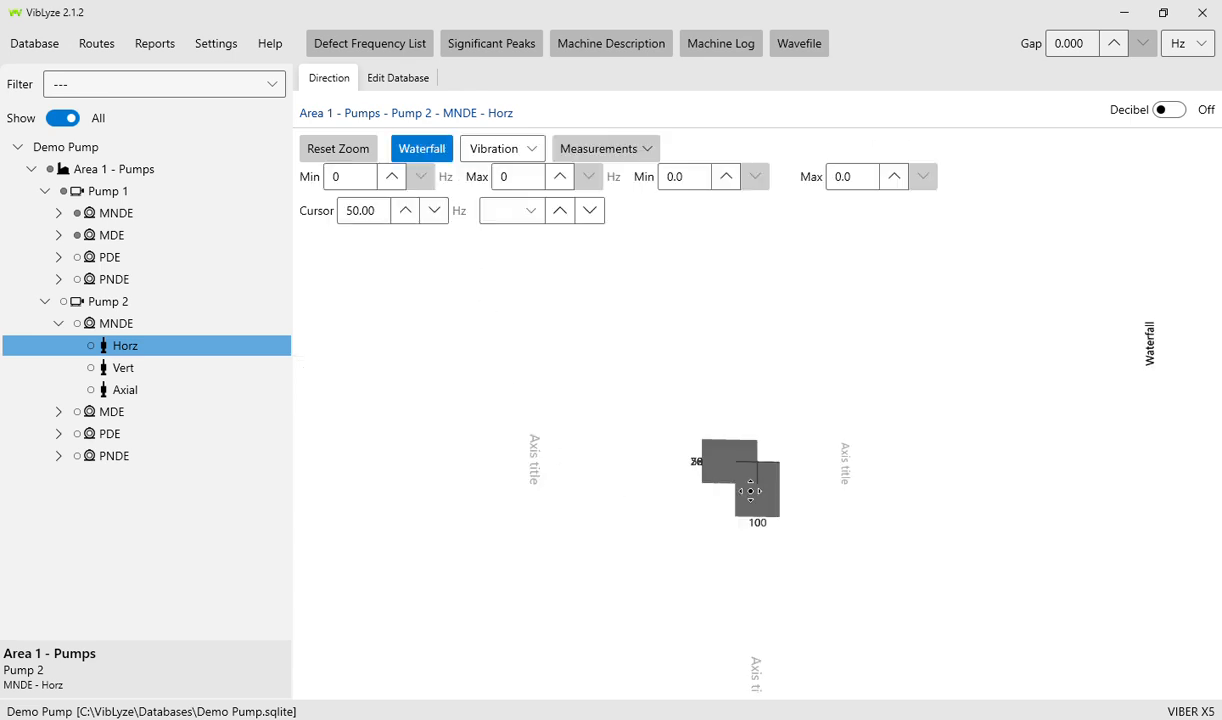
mouse_move(636, 372)
left_mouse_down()
mouse_move(744, 310)
mouse_move(824, 510)
mouse_move(630, 320)
mouse_move(846, 452)
mouse_move(633, 355)
left_mouse_up()
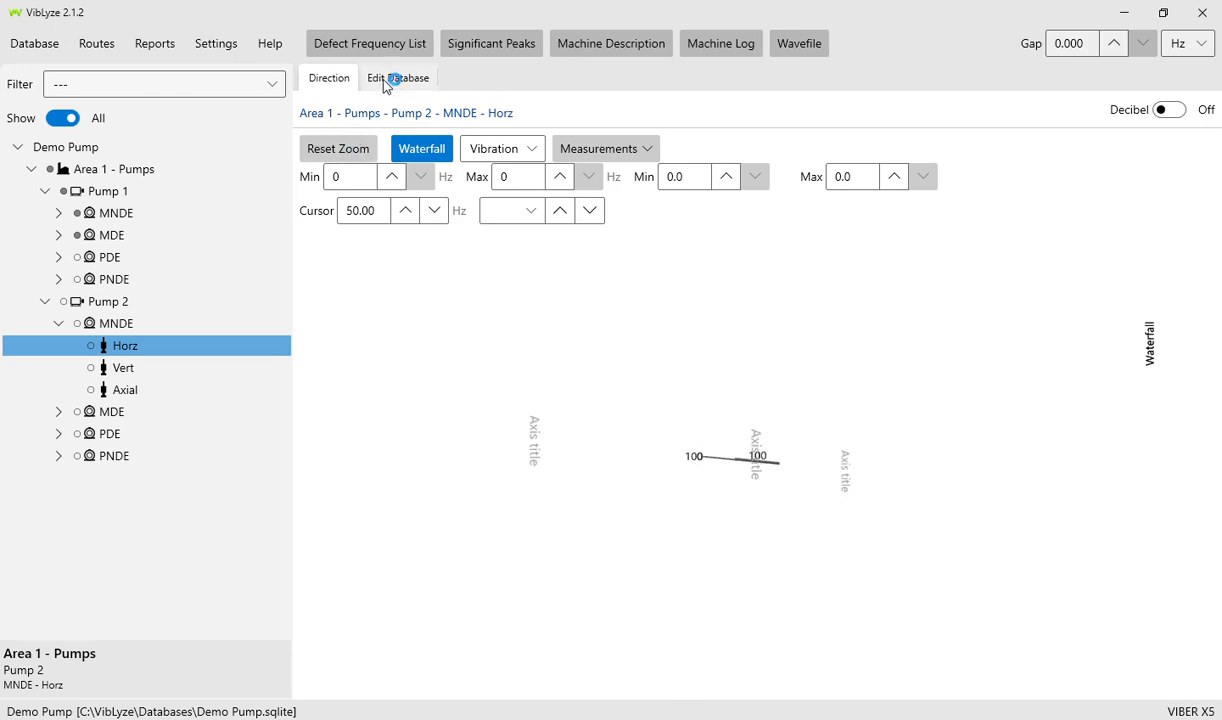
left_click(421, 148)
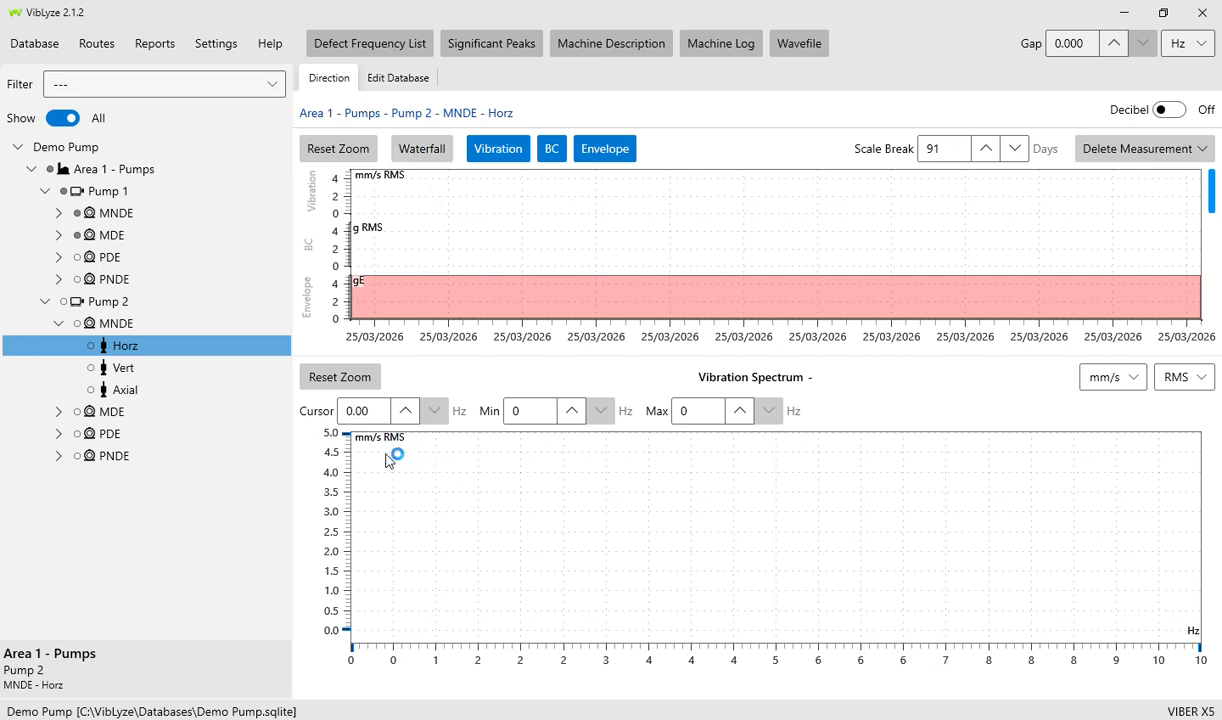
left_click(344, 376)
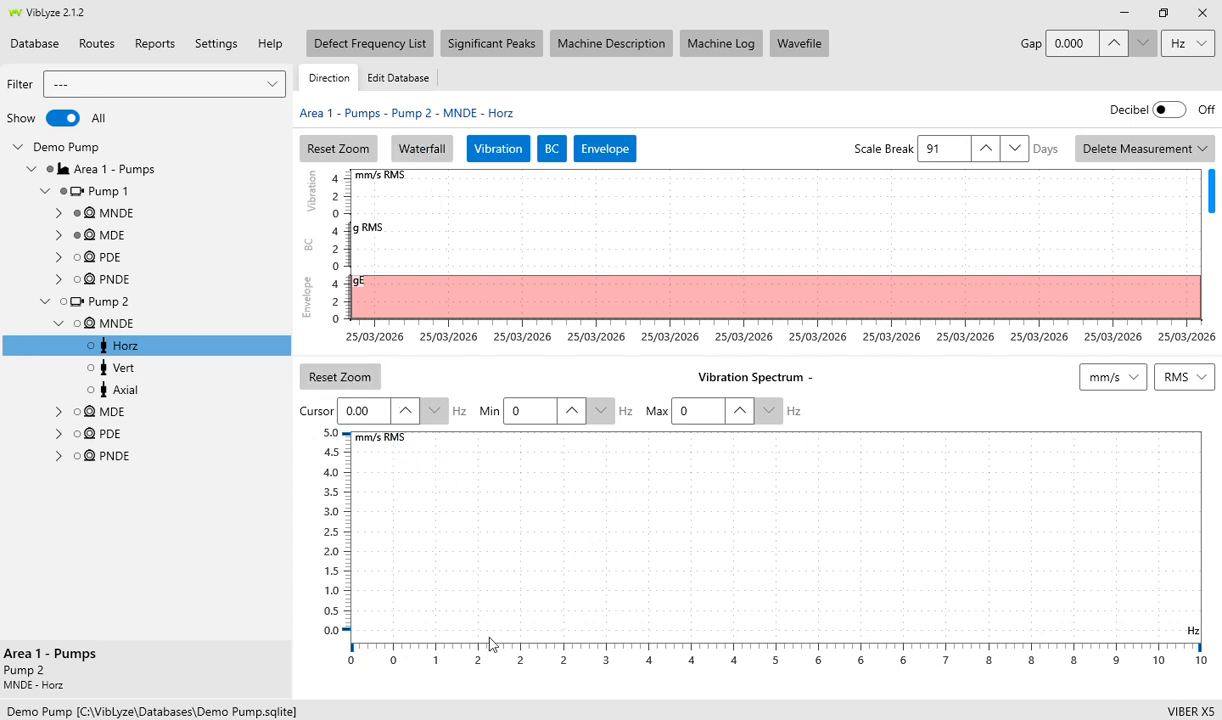